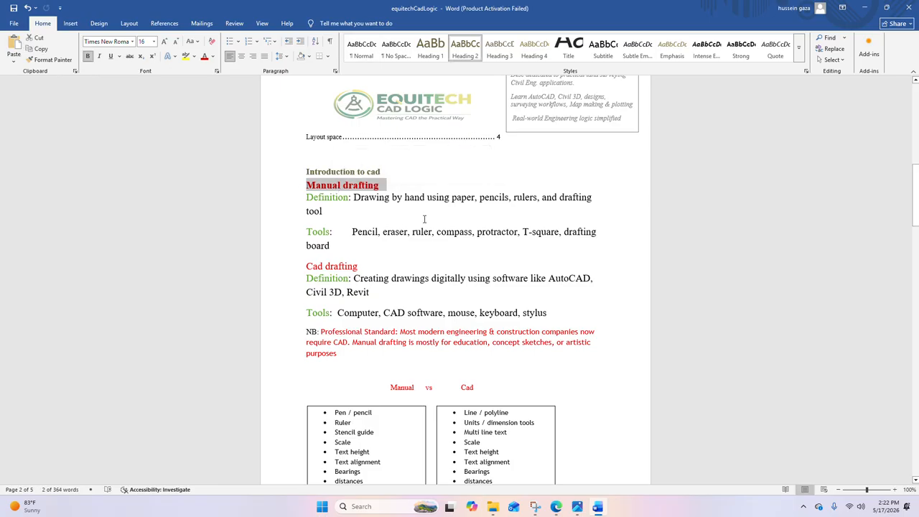
Review the Manual drafting and Cad drafting definitions and tools in the notes, down to the Manual vs Cad comparison
click(425, 215)
drag(365, 269, 324, 268)
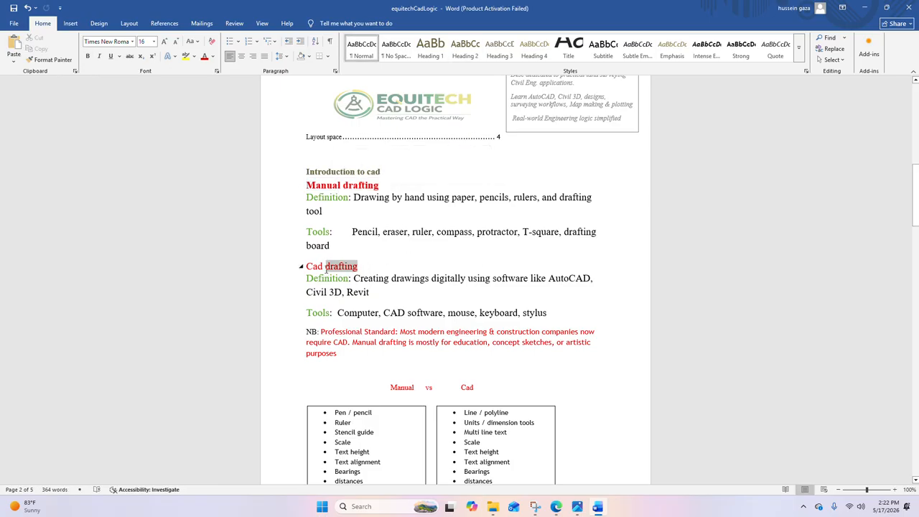
click(394, 278)
scroll(451, 237, down, 2)
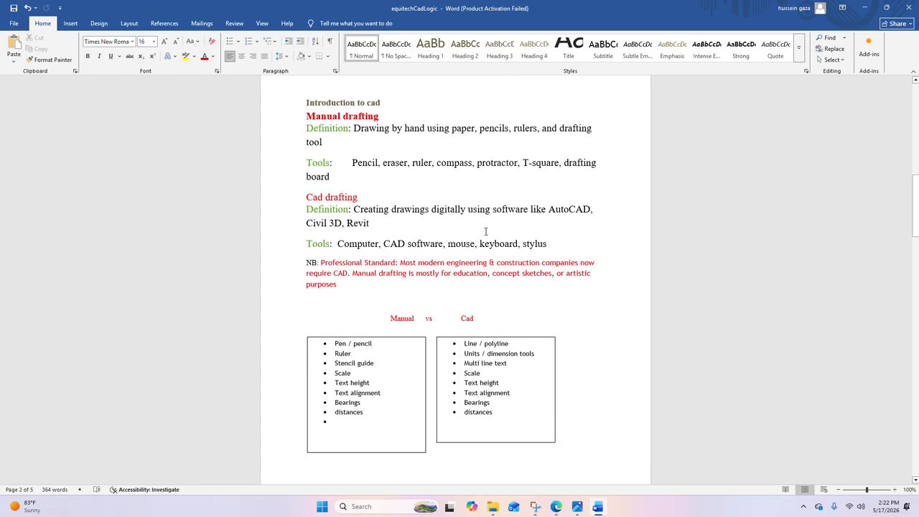
scroll(466, 233, down, 1)
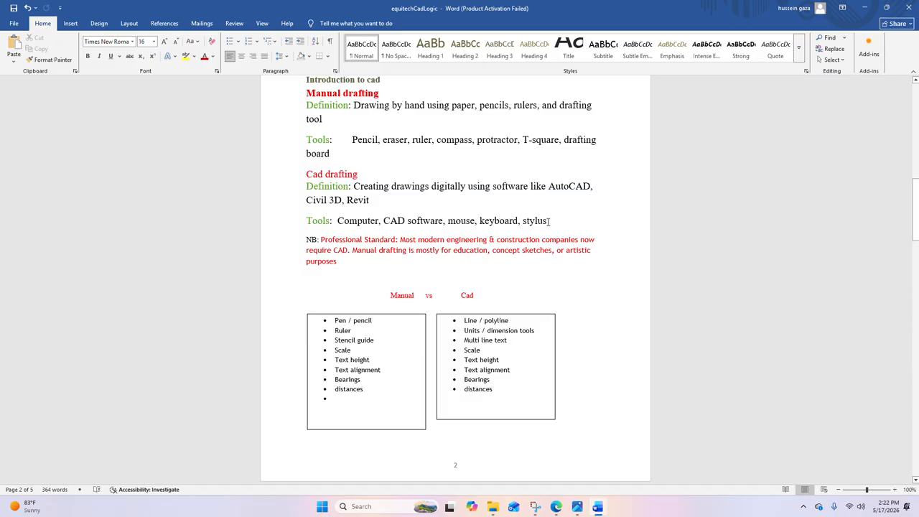
scroll(473, 248, down, 2)
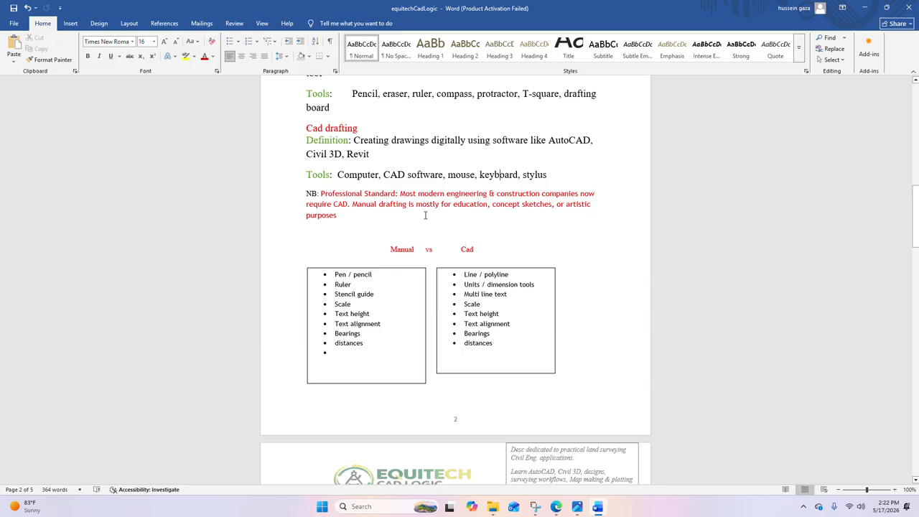
scroll(423, 214, down, 1)
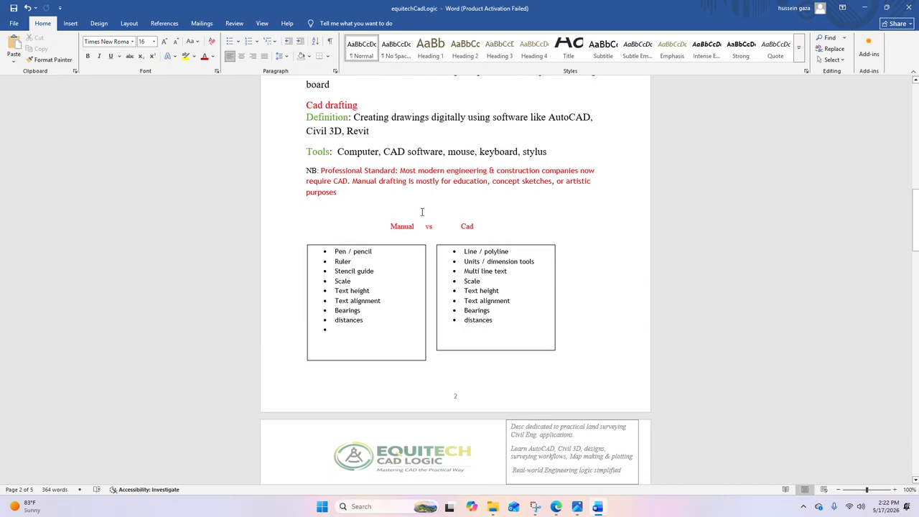
scroll(459, 201, up, 5)
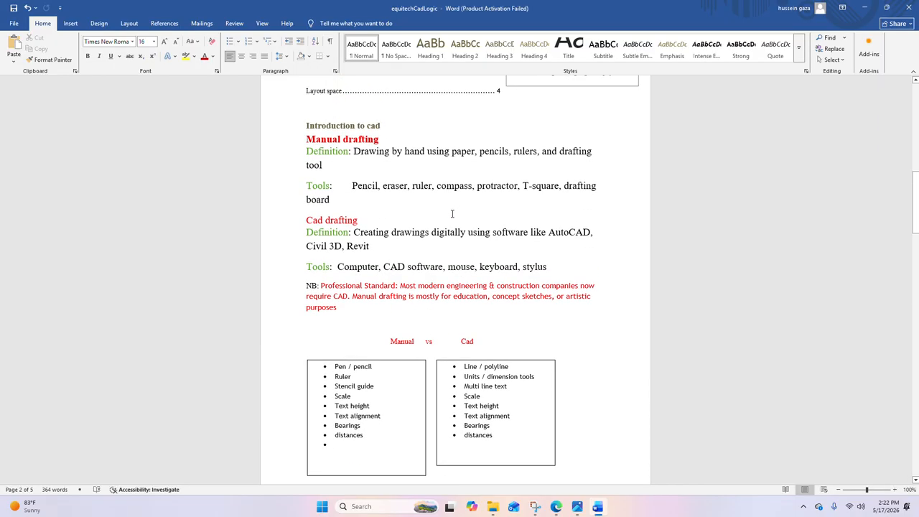
scroll(431, 216, down, 5)
scroll(422, 220, down, 1)
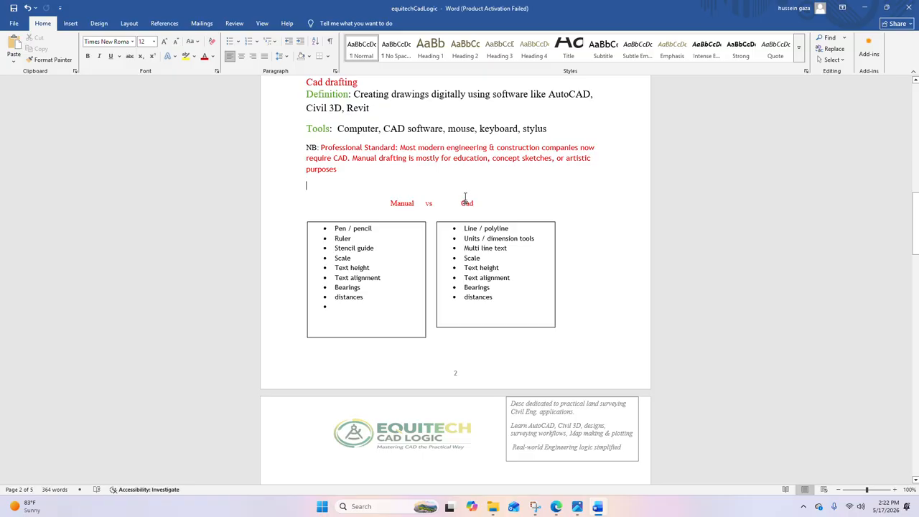
Switch to the survey plan.jpg image in Photos and examine the hand-drawn outline of Parcel No 80
mouse_move(578, 506)
click(623, 470)
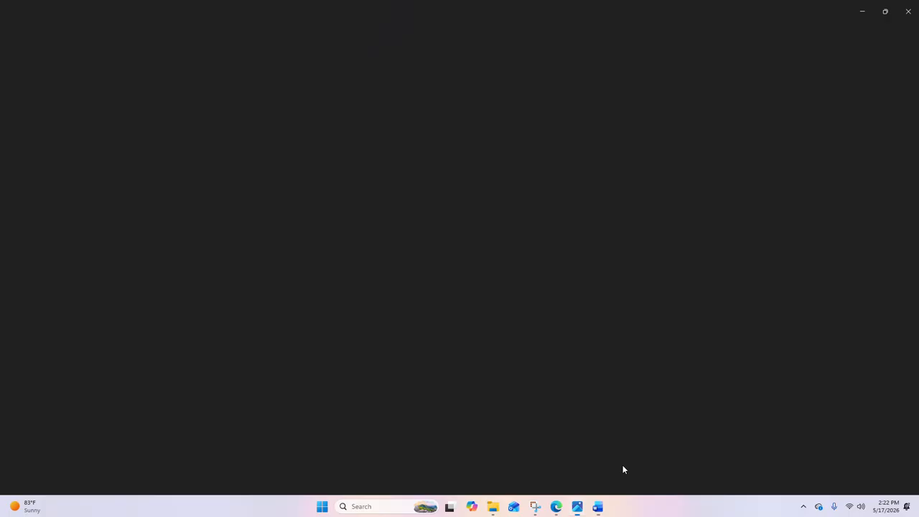
scroll(496, 280, down, 5)
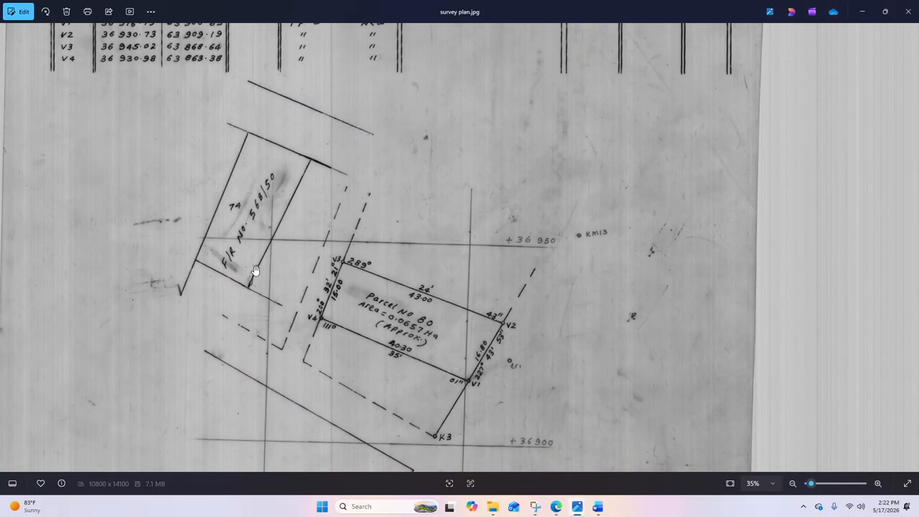
scroll(254, 270, up, 5)
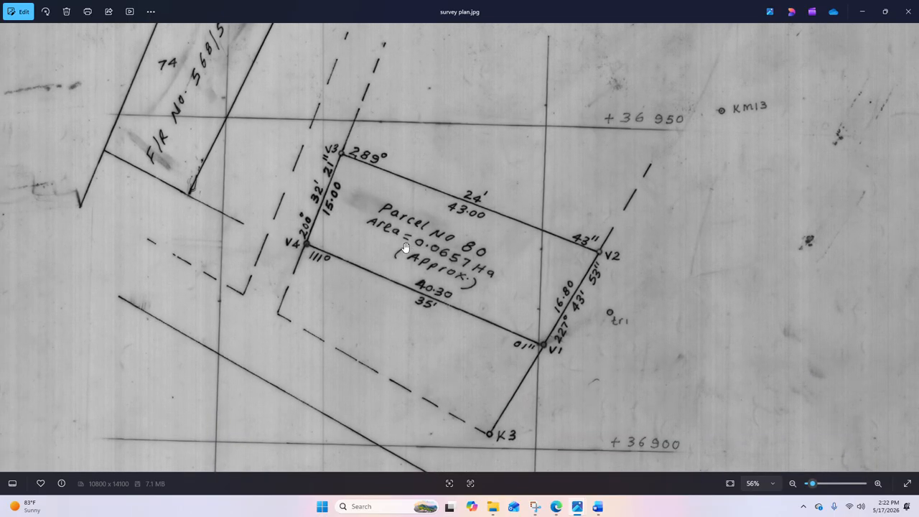
scroll(405, 247, up, 2)
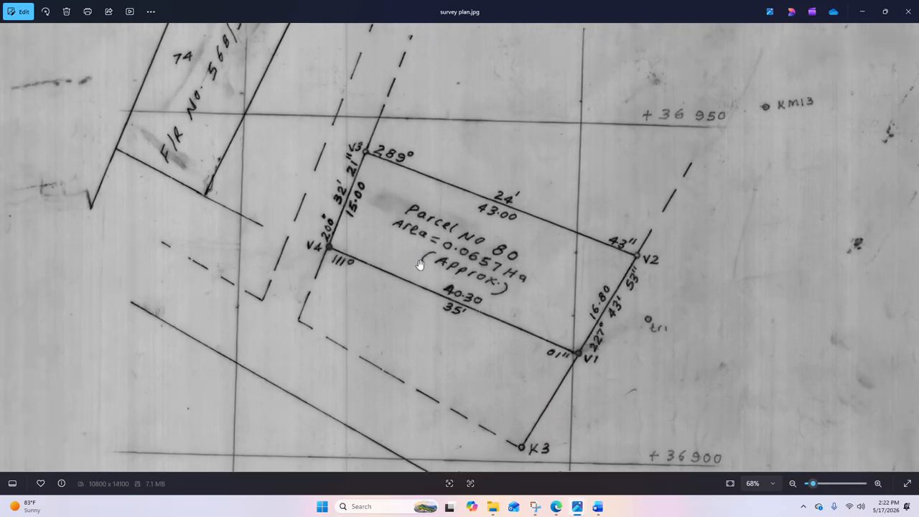
scroll(413, 270, up, 1)
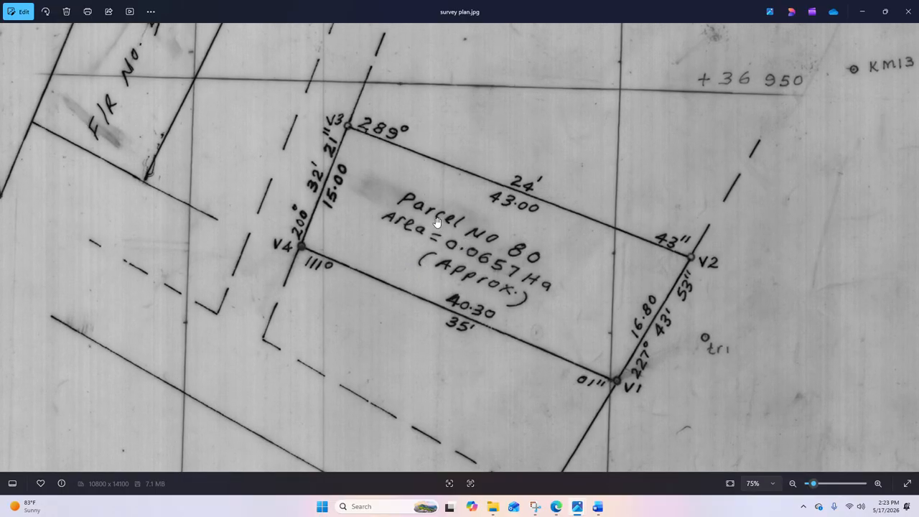
scroll(436, 222, down, 1)
scroll(451, 261, up, 1)
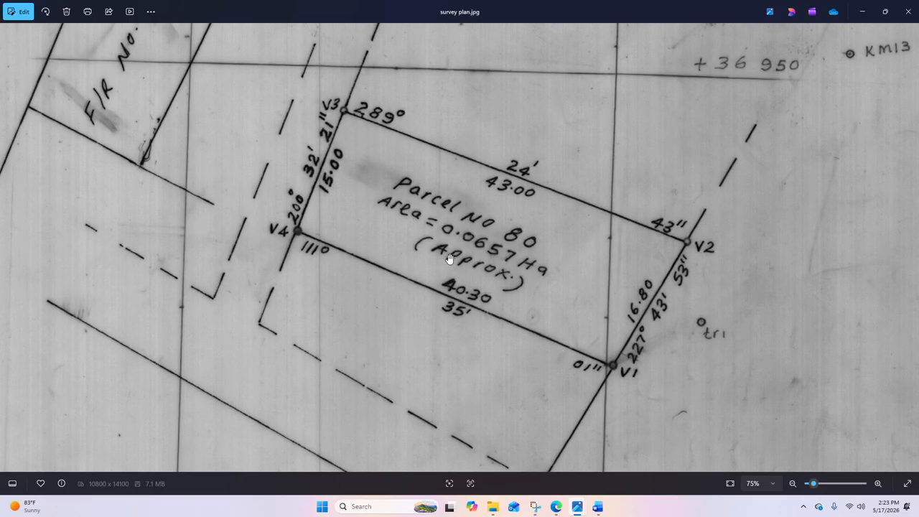
Examine the hand-lettered bearing beside corner V3 of Parcel No 80 up close
scroll(445, 201, up, 3)
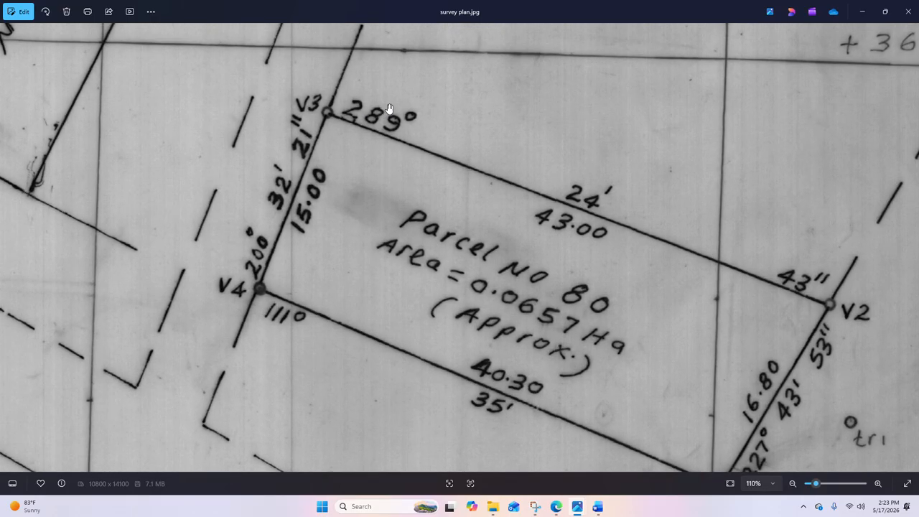
scroll(465, 239, up, 1)
drag(466, 239, 573, 279)
scroll(359, 109, up, 2)
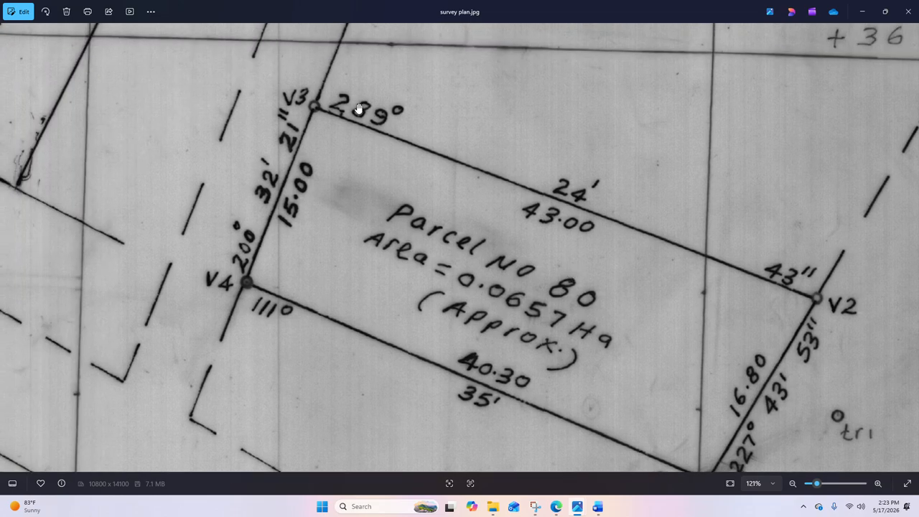
scroll(425, 225, down, 3)
scroll(424, 225, down, 2)
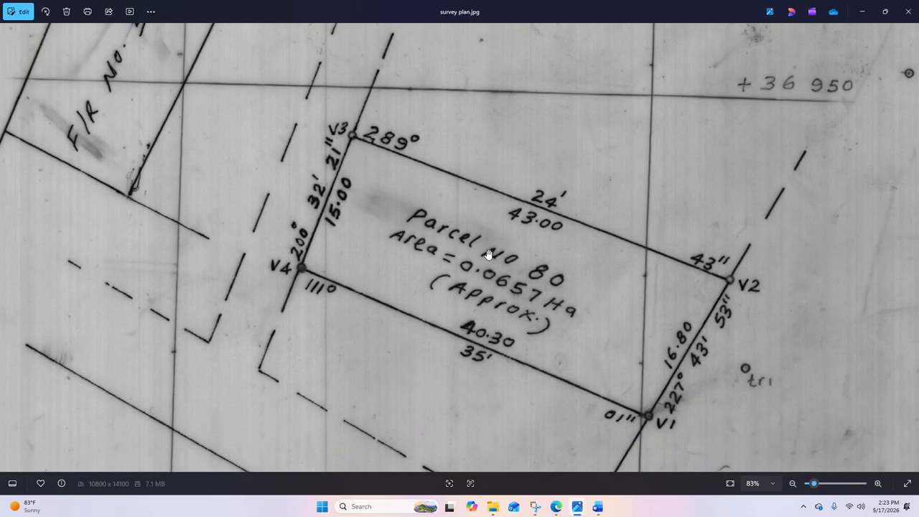
scroll(473, 242, down, 2)
scroll(467, 259, up, 3)
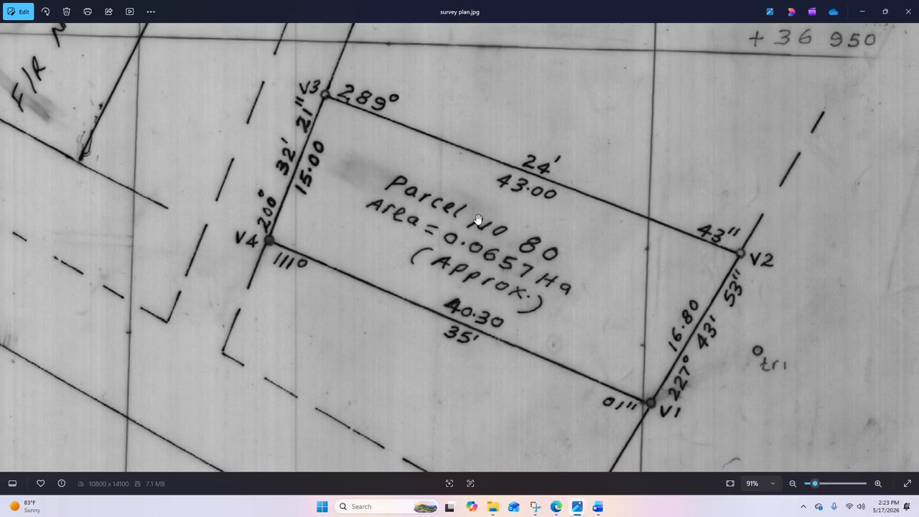
scroll(353, 84, up, 2)
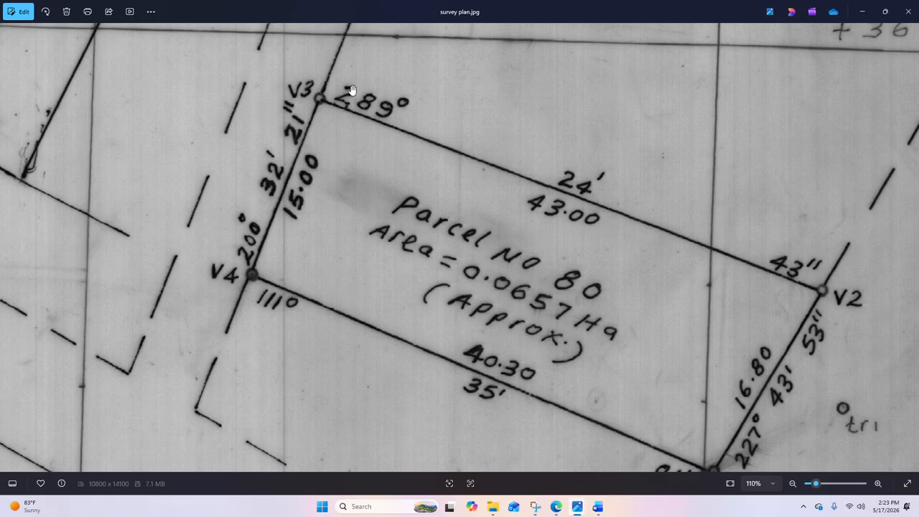
Examine the bearing and distance written along the V3–V2 boundary, and the parcel's remaining sides
drag(351, 90, 345, 122)
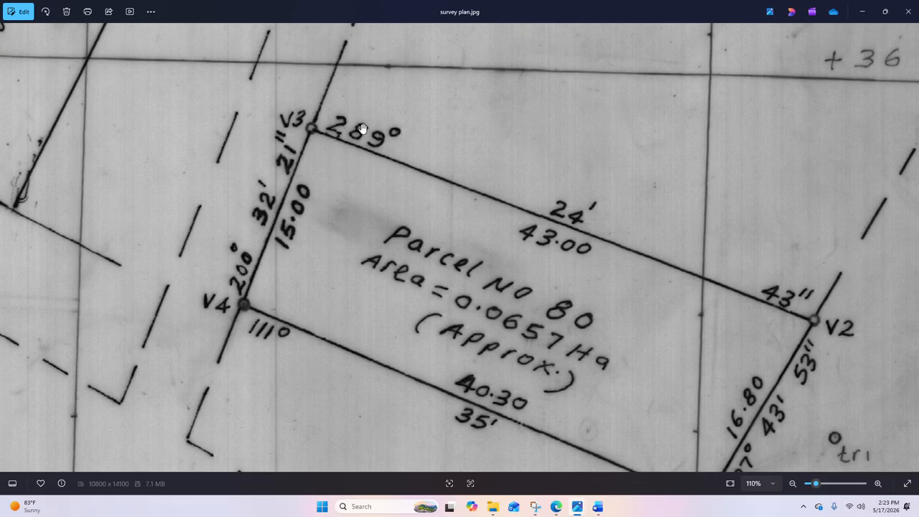
drag(462, 236, 411, 232)
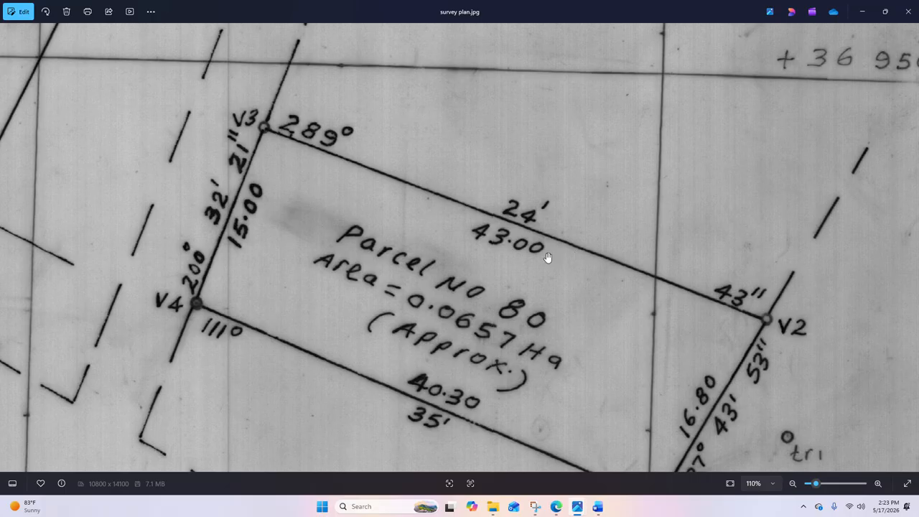
drag(535, 255, 507, 235)
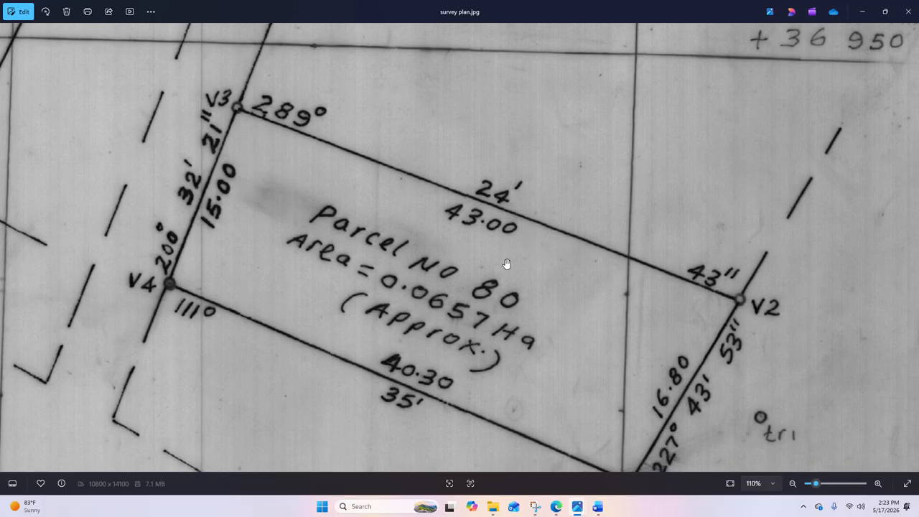
scroll(514, 257, down, 1)
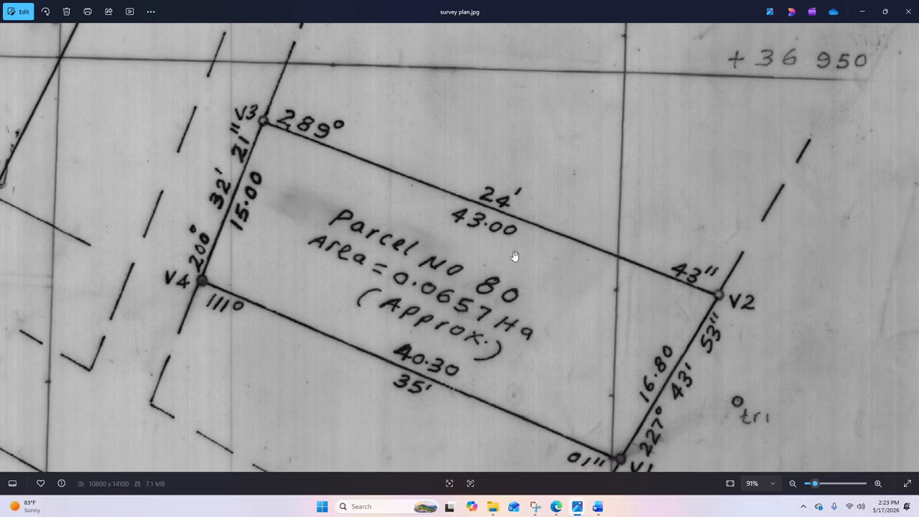
scroll(500, 238, up, 1)
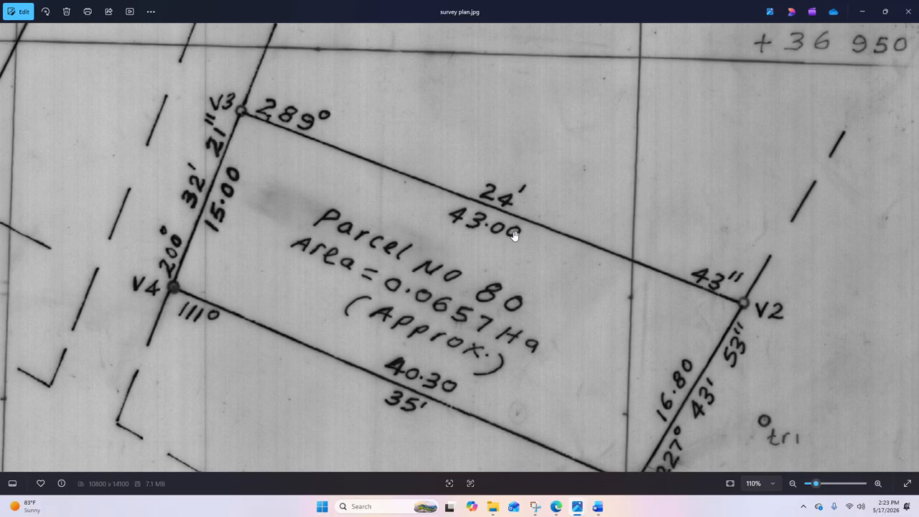
drag(498, 240, 522, 209)
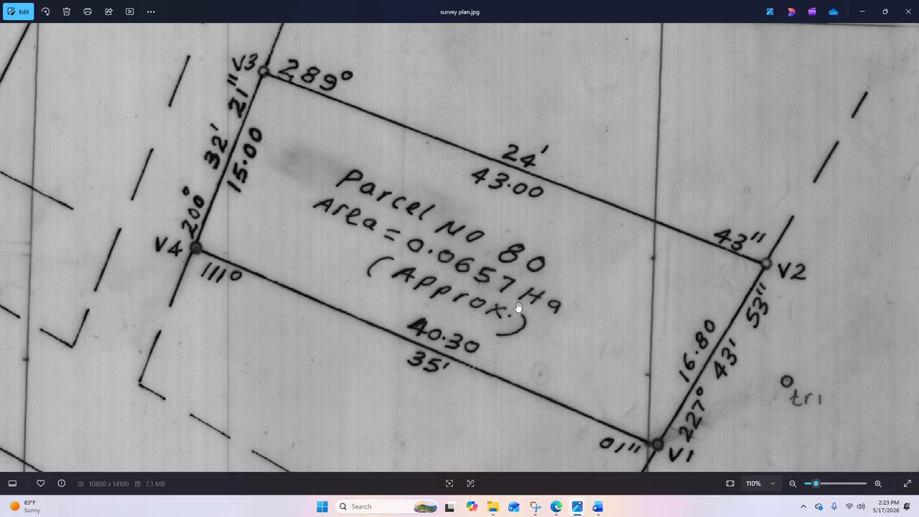
scroll(517, 307, down, 1)
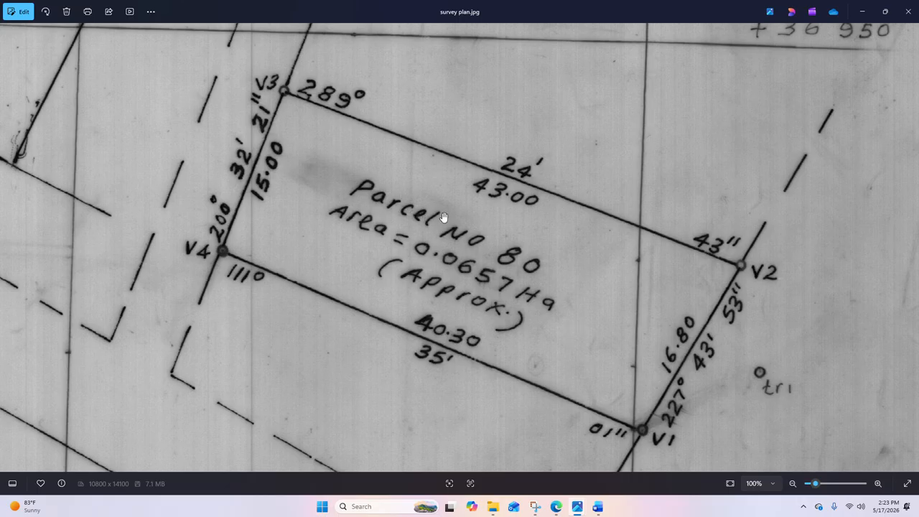
scroll(452, 252, down, 5)
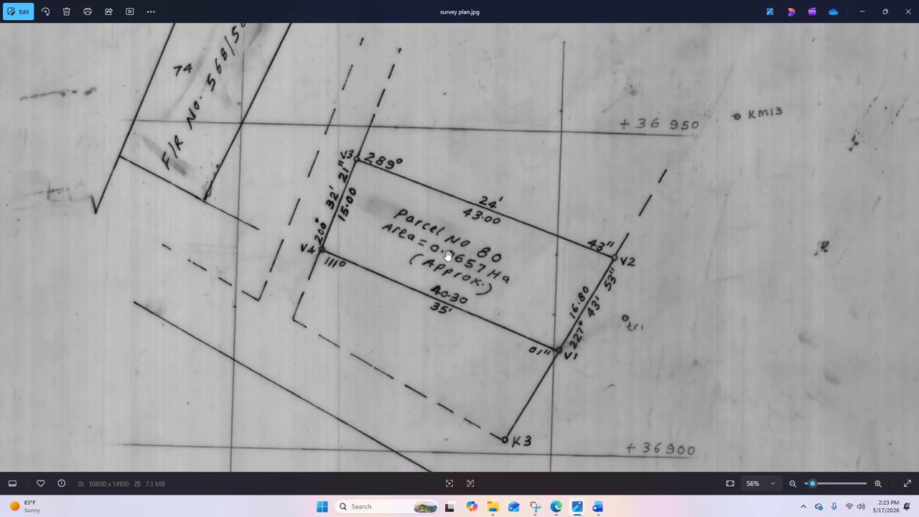
scroll(447, 256, down, 1)
Return to the equitechCadLogic document in Word and review the Ruler, Stencil guide and Scale entries in the Manual list
click(863, 12)
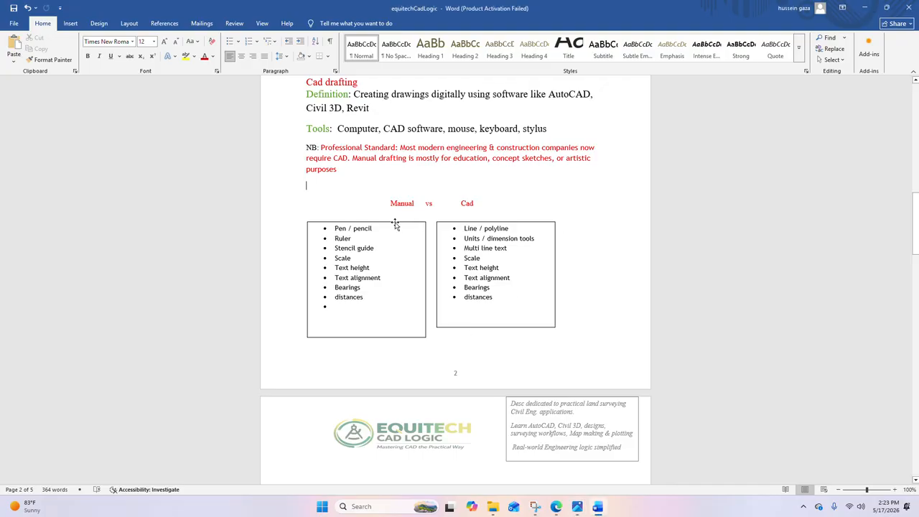
click(359, 238)
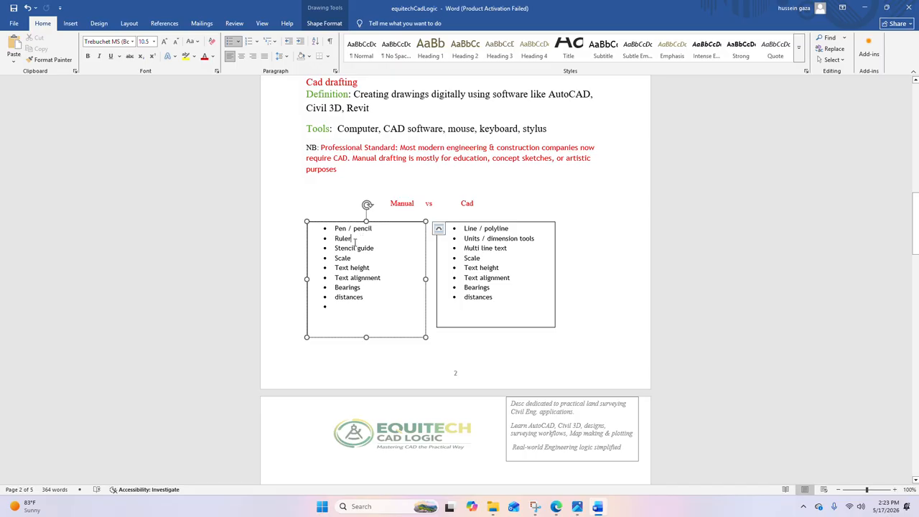
click(355, 259)
mouse_move(376, 248)
mouse_down()
mouse_move(336, 229)
mouse_move(336, 259)
mouse_up()
click(355, 260)
click(354, 261)
Switch back to the survey plan.jpg image in Photos and examine the coordinate grid lines around Parcel No 80
mouse_move(577, 506)
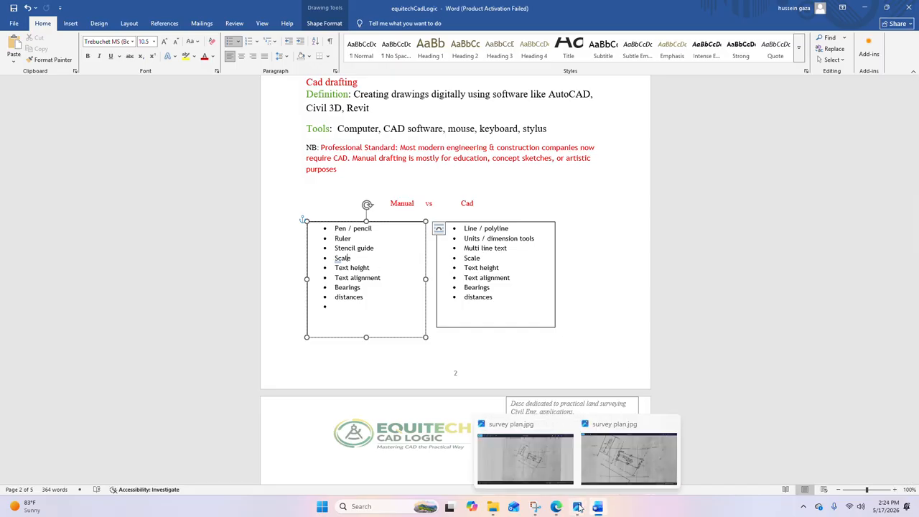
click(641, 440)
scroll(553, 355, down, 3)
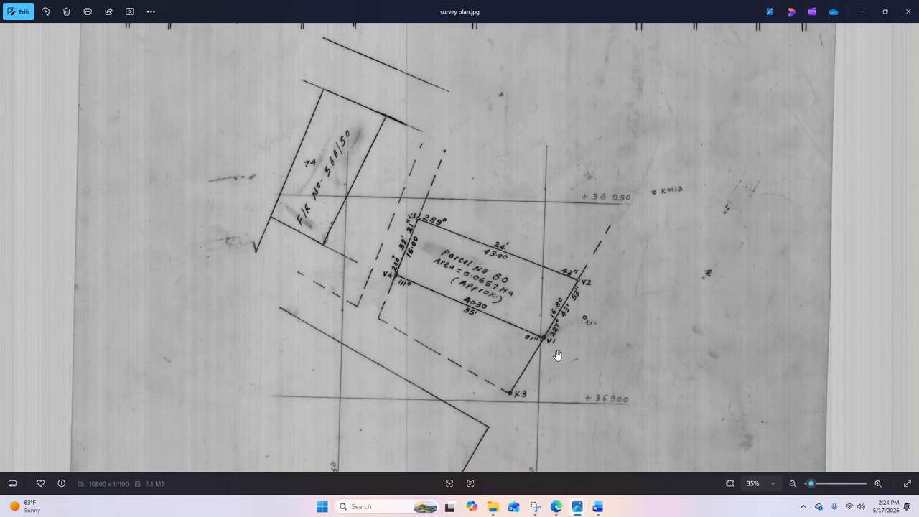
scroll(563, 255, down, 2)
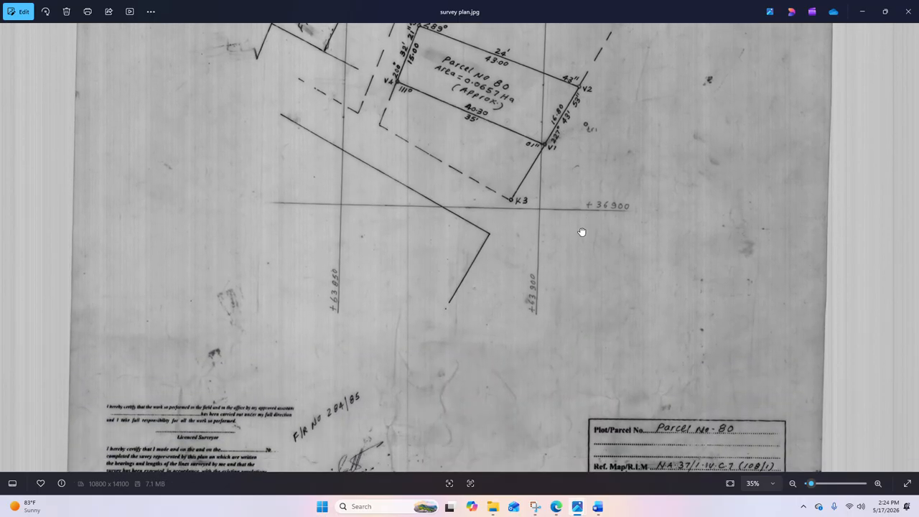
drag(586, 242, 609, 371)
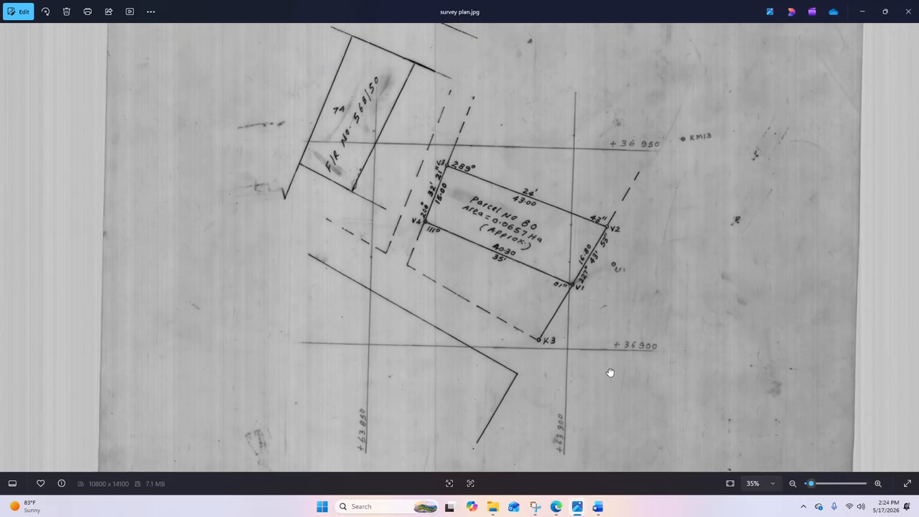
scroll(504, 217, up, 1)
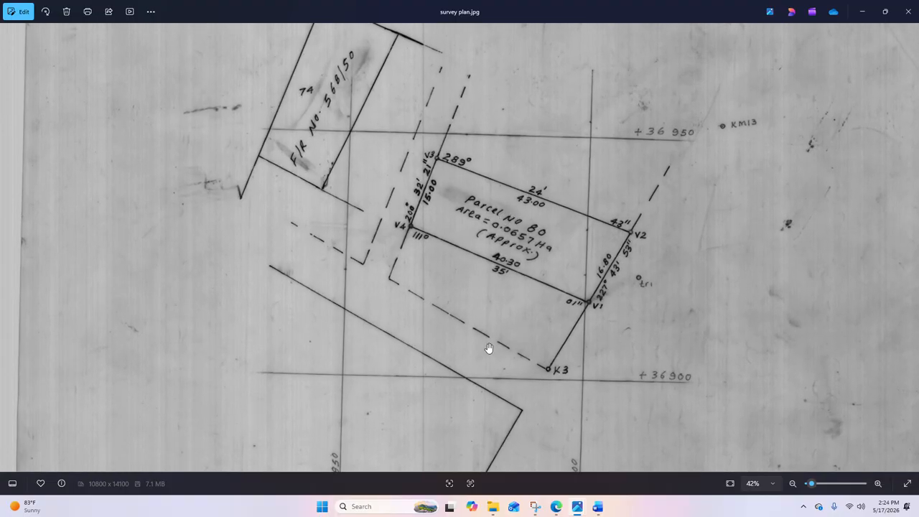
scroll(500, 346, down, 1)
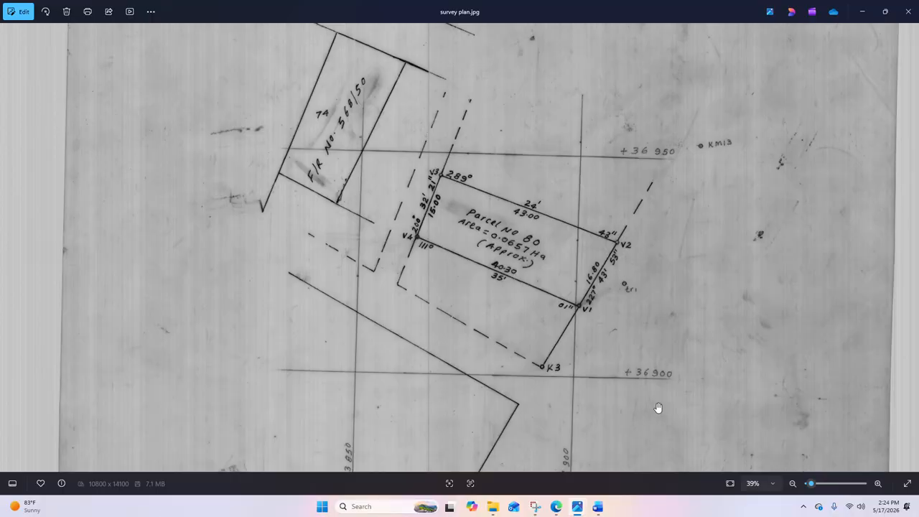
drag(658, 407, 644, 378)
scroll(647, 379, up, 1)
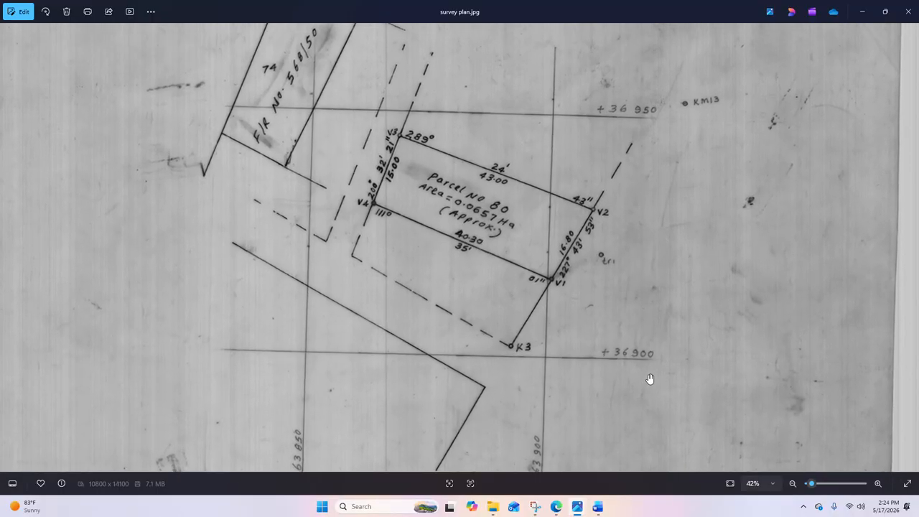
Return to the equitechCadLogic document in Word and compare the Scale, Text height and Text alignment entries in the Manual and Cad lists
drag(617, 216, 600, 229)
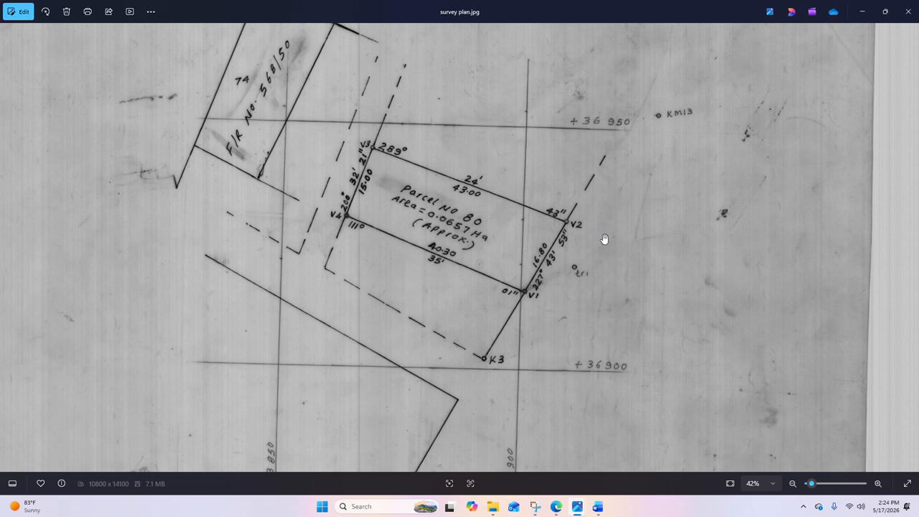
click(862, 12)
scroll(338, 257, up, 1)
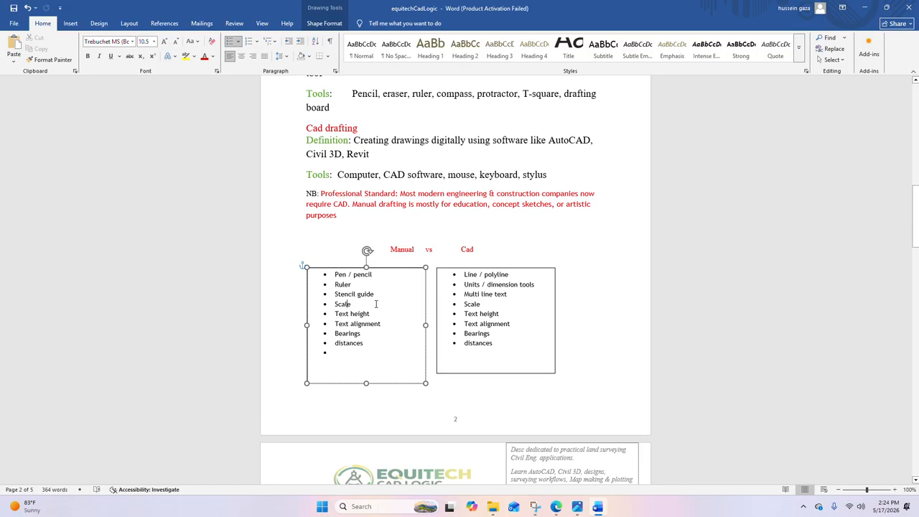
double_click(349, 304)
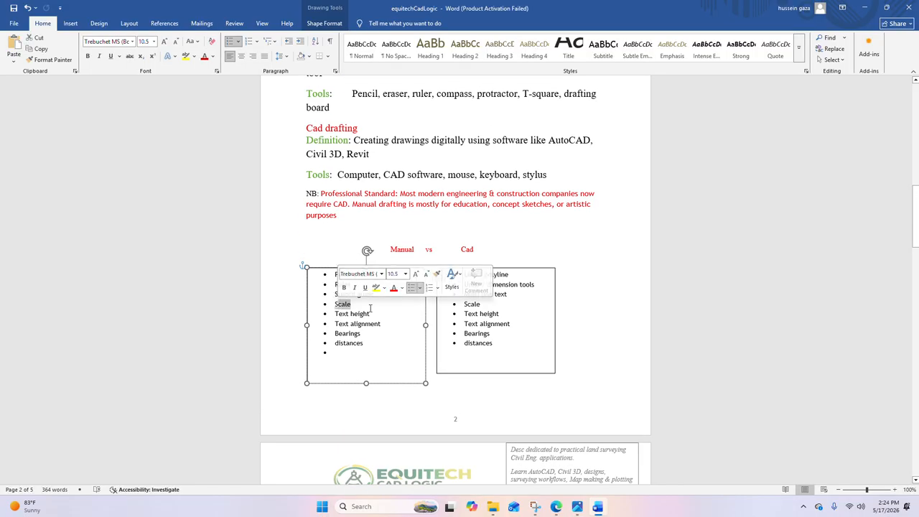
click(366, 308)
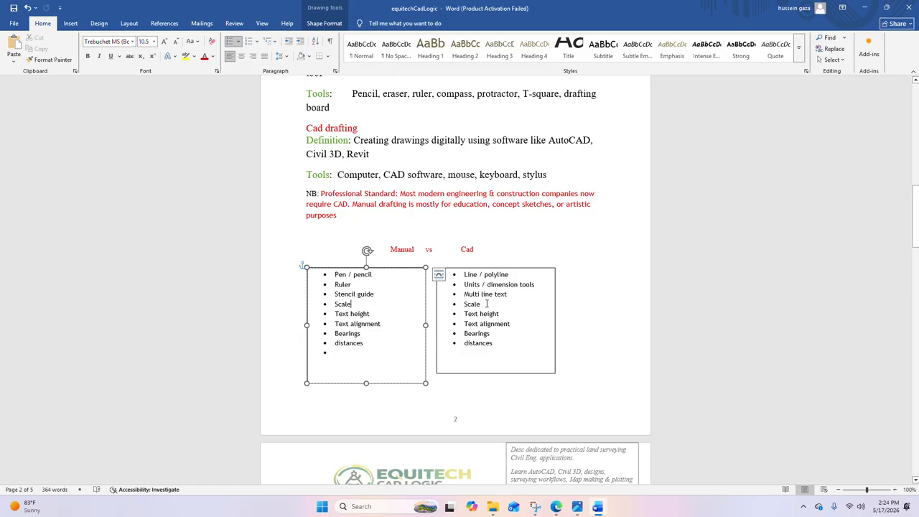
double_click(476, 304)
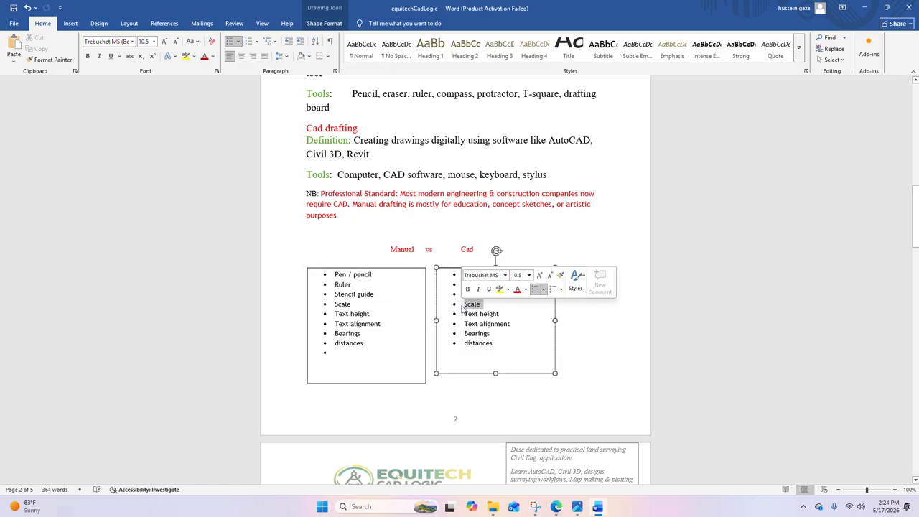
click(501, 313)
click(364, 314)
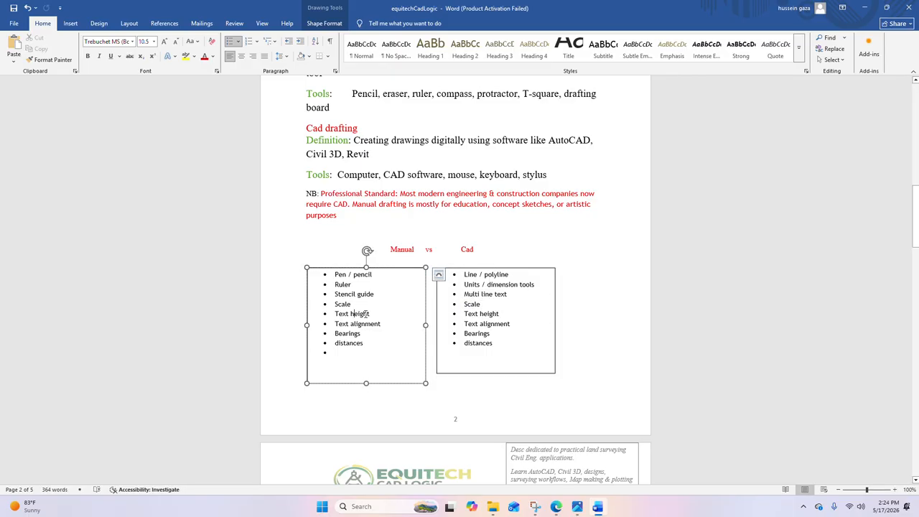
click(490, 313)
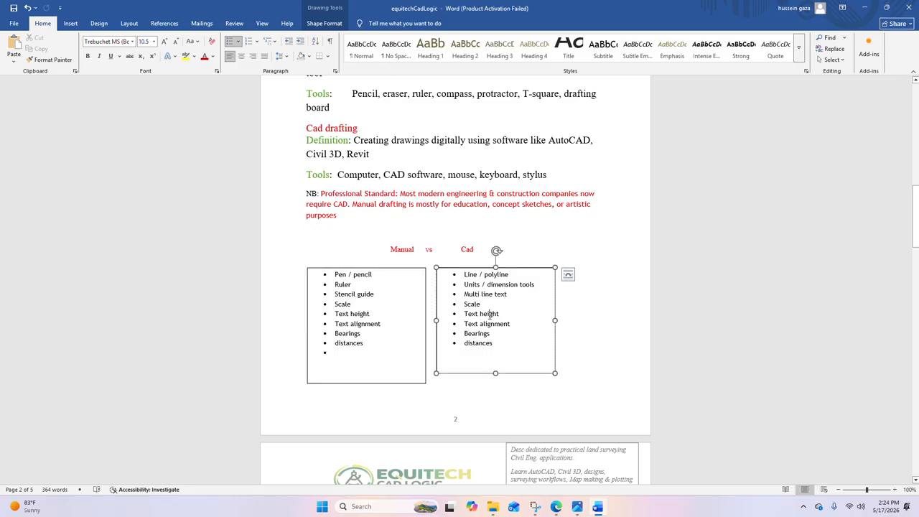
click(578, 321)
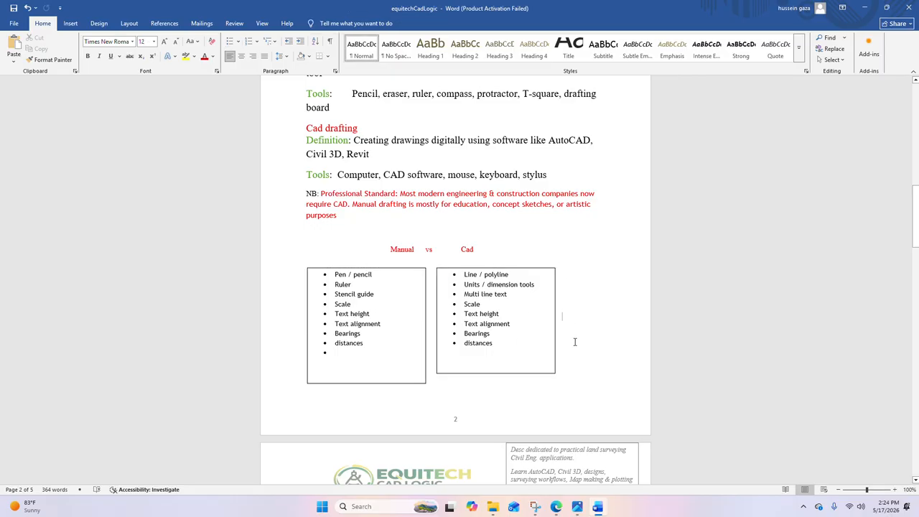
click(365, 324)
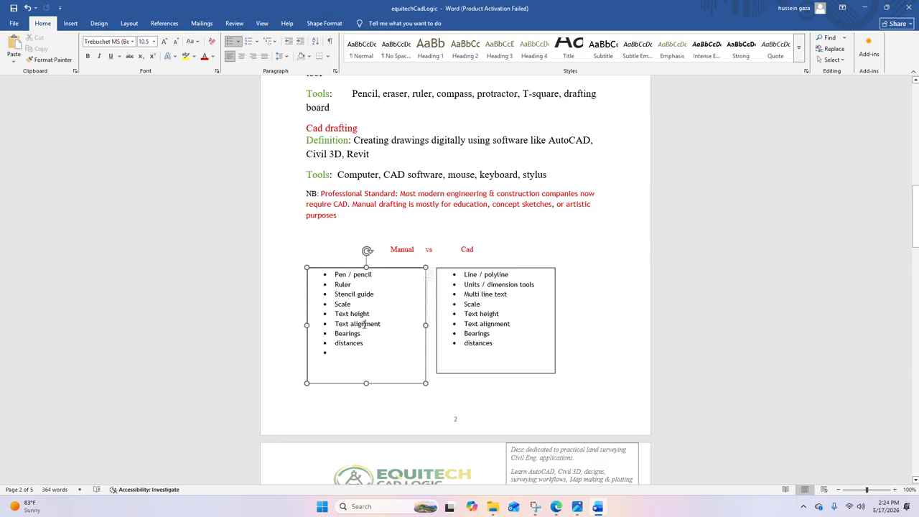
Switch to survey plan.jpg in Photos and examine how the bearings and distances are aligned along Parcel No 80's boundaries, especially V1–V2
mouse_move(577, 506)
click(634, 468)
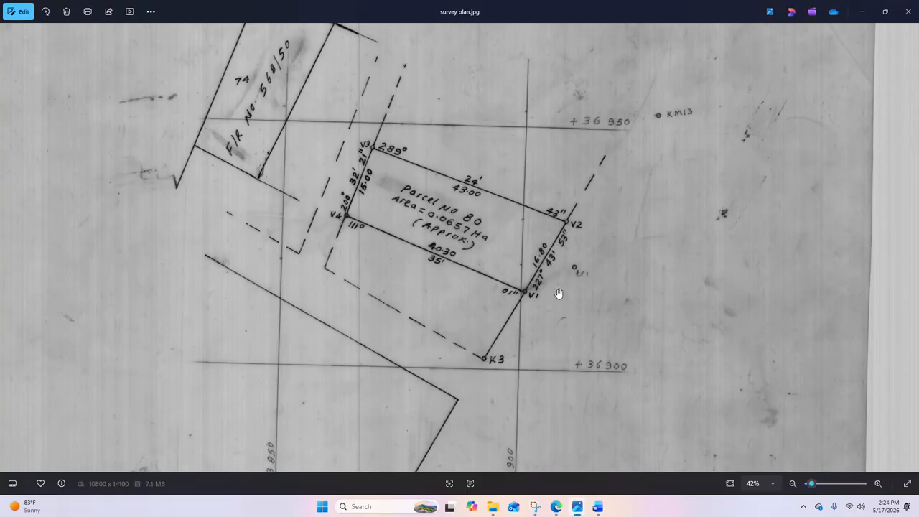
scroll(558, 294, up, 5)
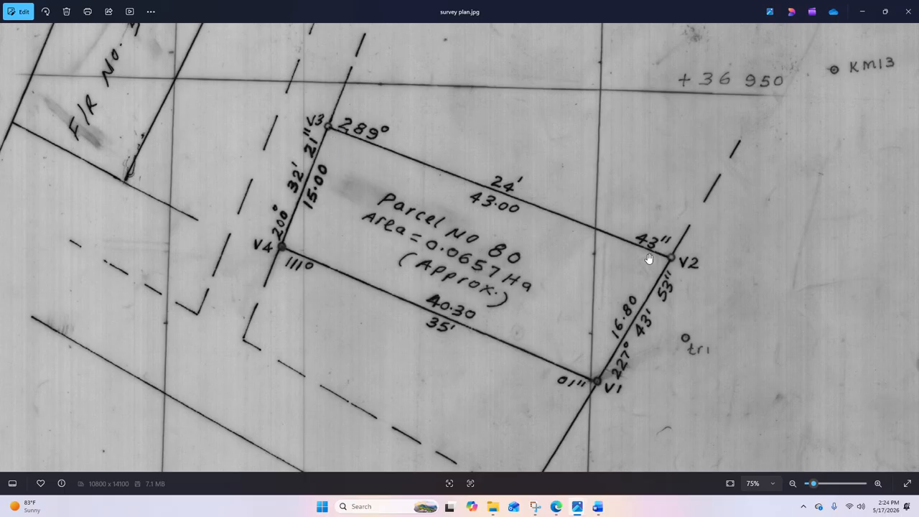
drag(642, 260, 531, 198)
scroll(515, 295, up, 1)
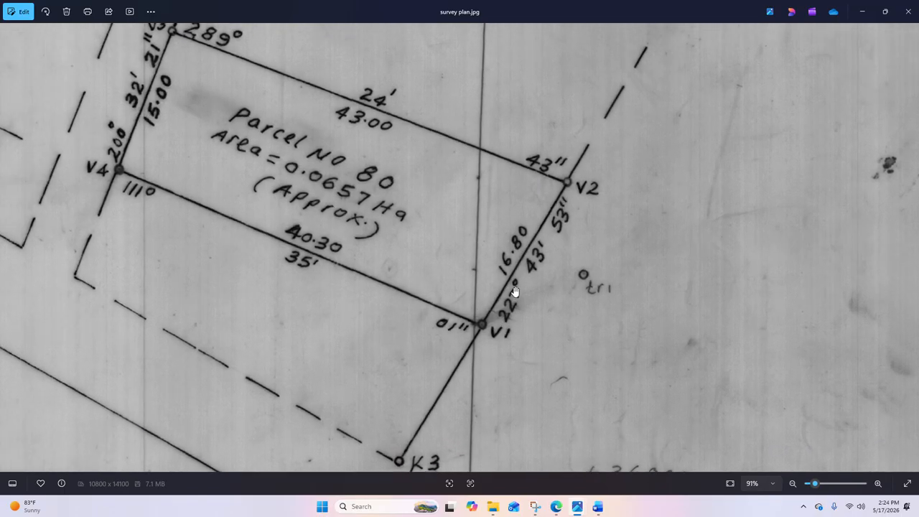
scroll(511, 284, down, 1)
drag(512, 283, 498, 280)
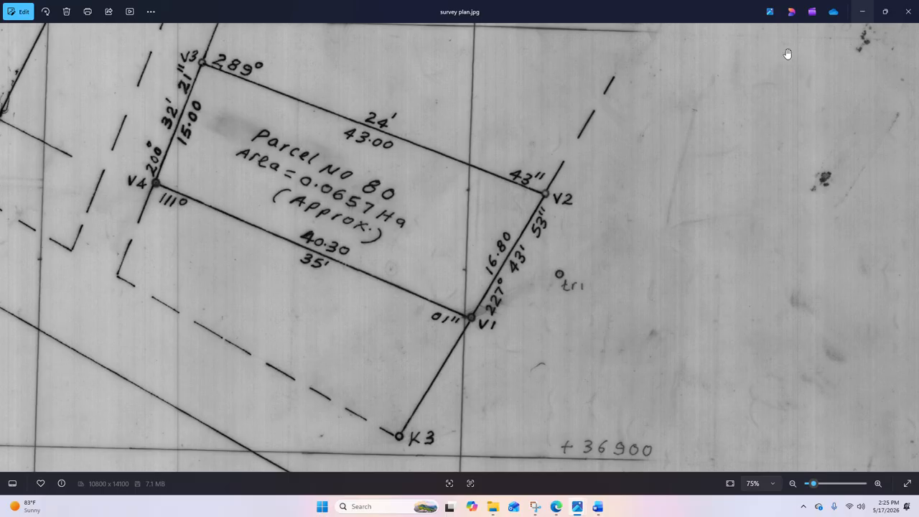
Minimize the survey plan and the Word notes, and launch Civil 3D 2024 Metric from the desktop
click(864, 12)
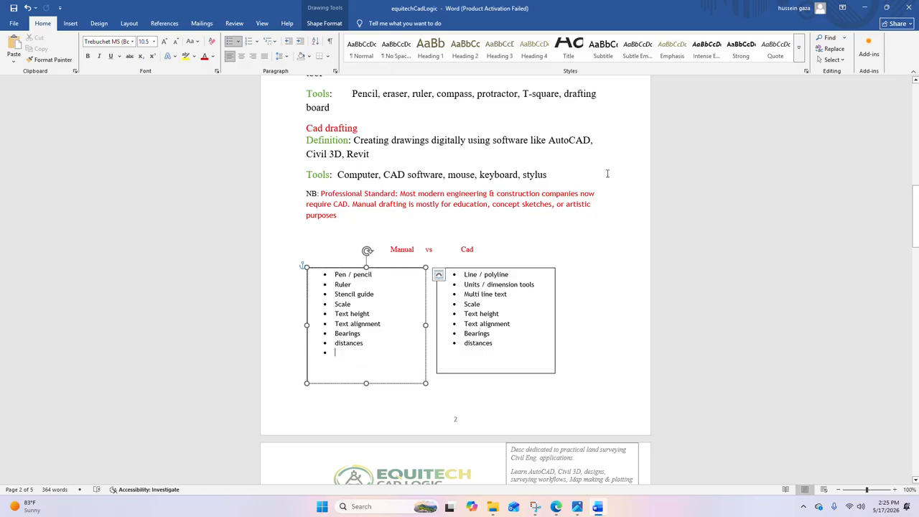
scroll(512, 227, up, 1)
click(865, 7)
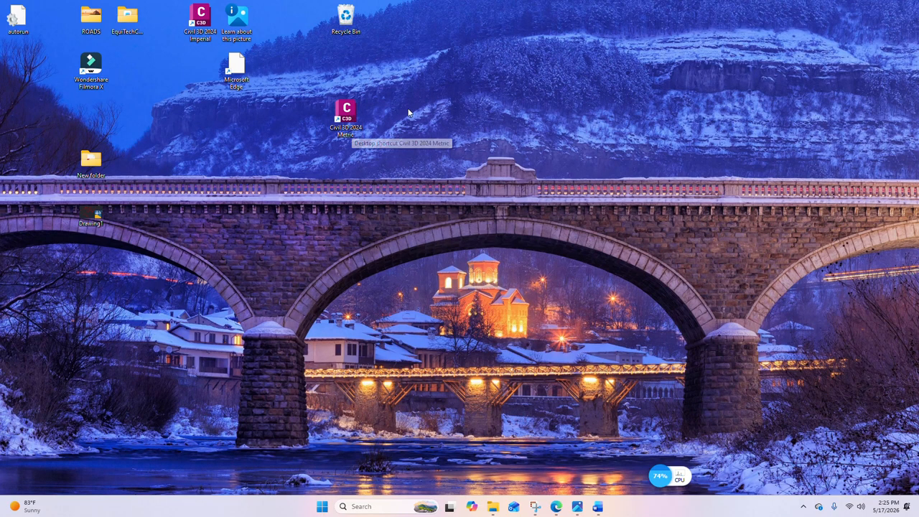
double_click(349, 114)
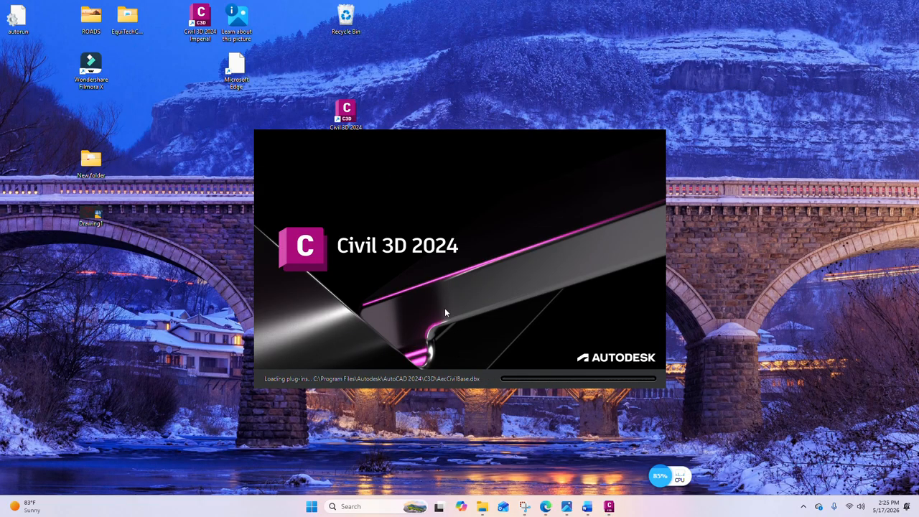
Open the Windows System About page and check the computer's processor speed while Civil 3D loads
click(312, 509)
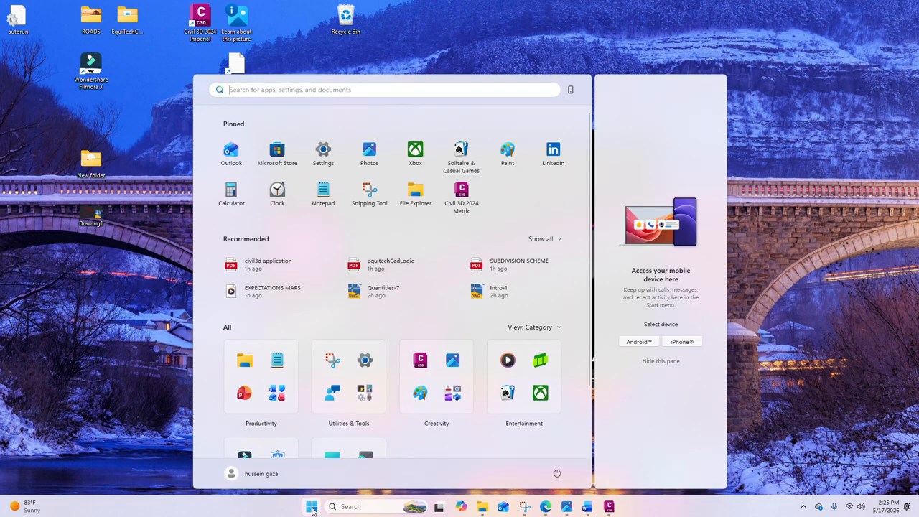
right_click(312, 509)
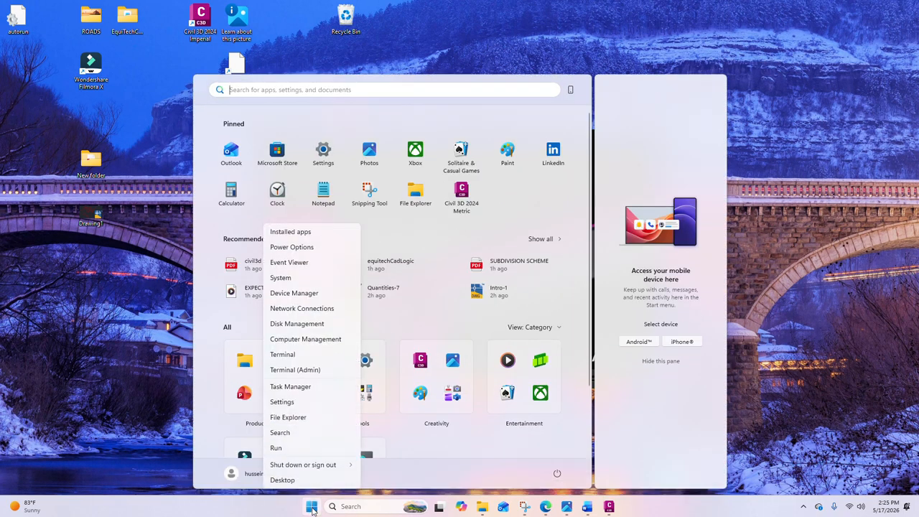
click(284, 279)
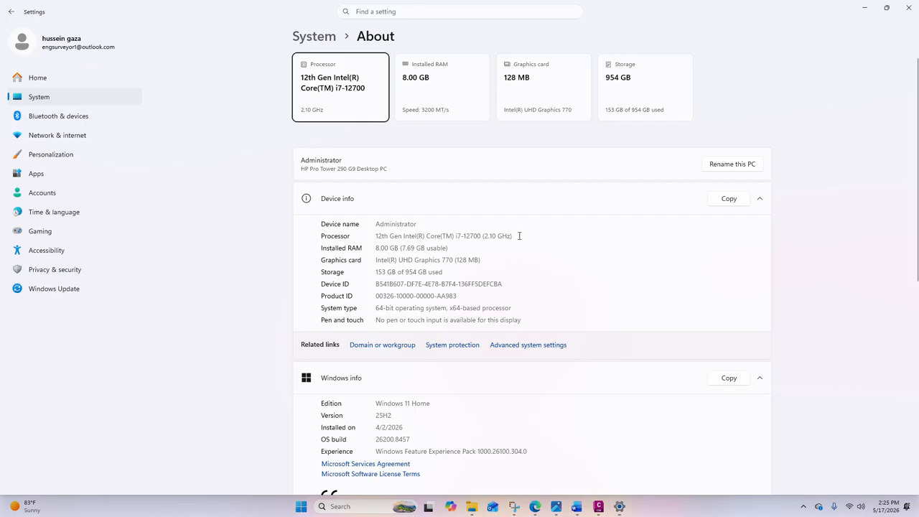
drag(519, 236, 487, 237)
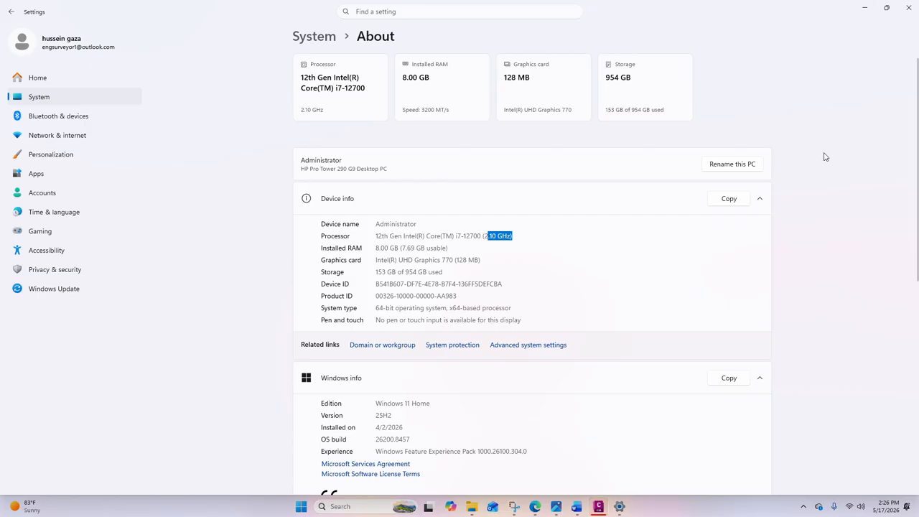
click(865, 9)
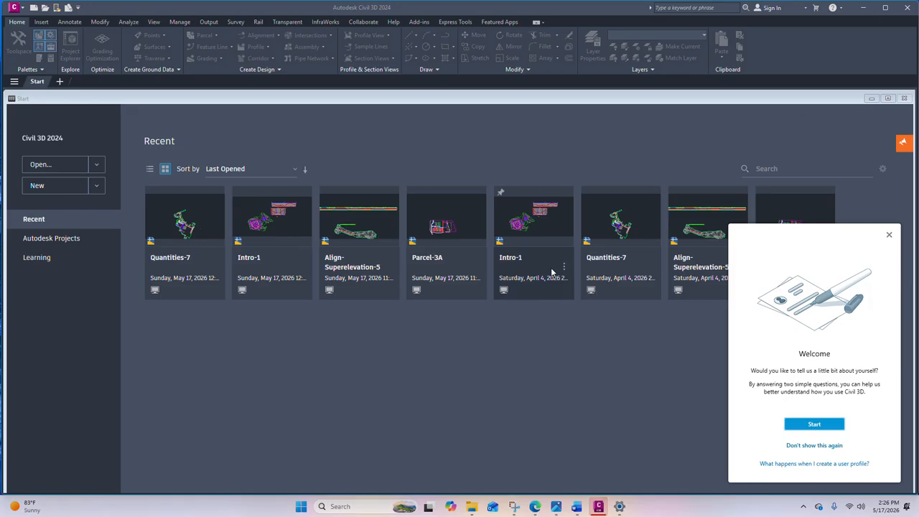
Dismiss the Civil 3D Welcome prompt and start a new drawing
click(888, 237)
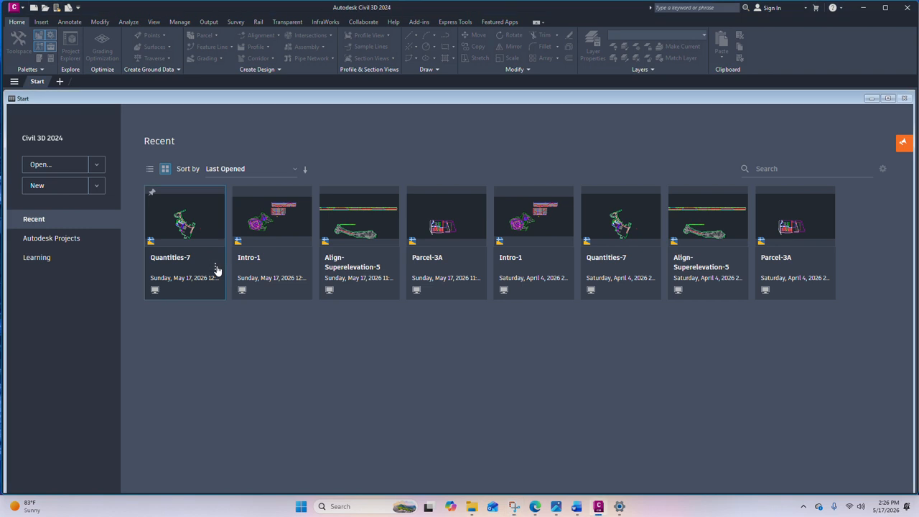
click(216, 267)
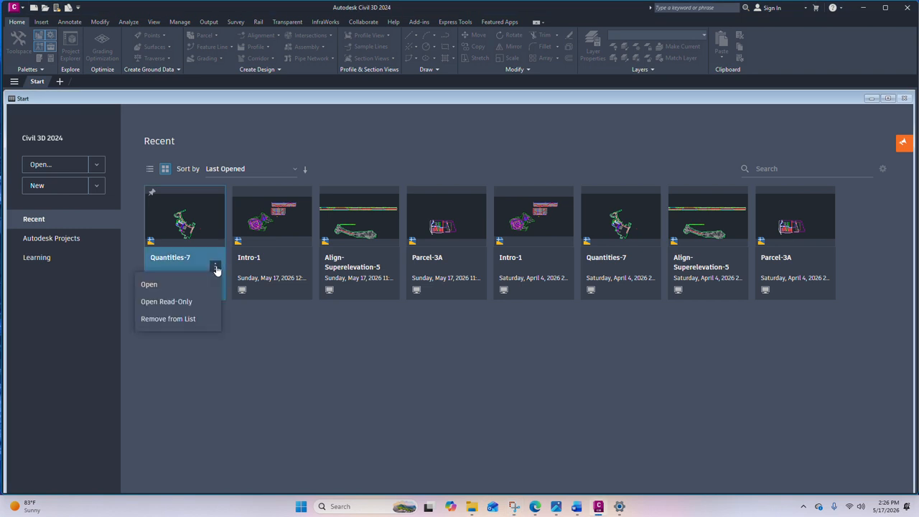
click(363, 417)
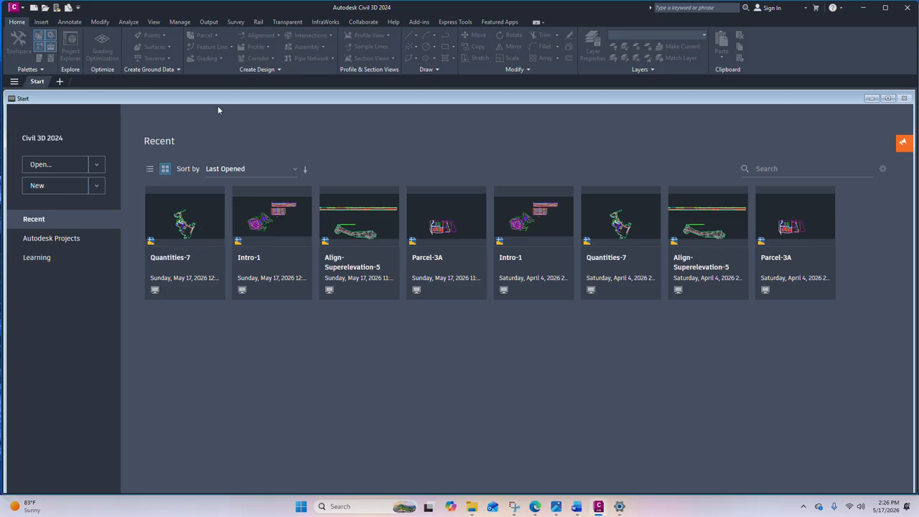
click(61, 82)
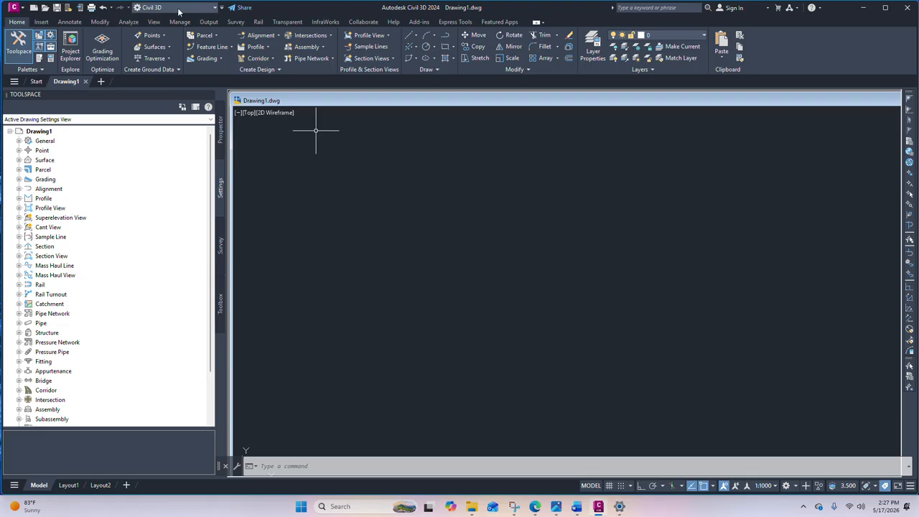
Review the available workspaces, including Civil 3D, Drafting & Annotation, 3D Modeling, and Planning and Analysis, without switching
click(216, 8)
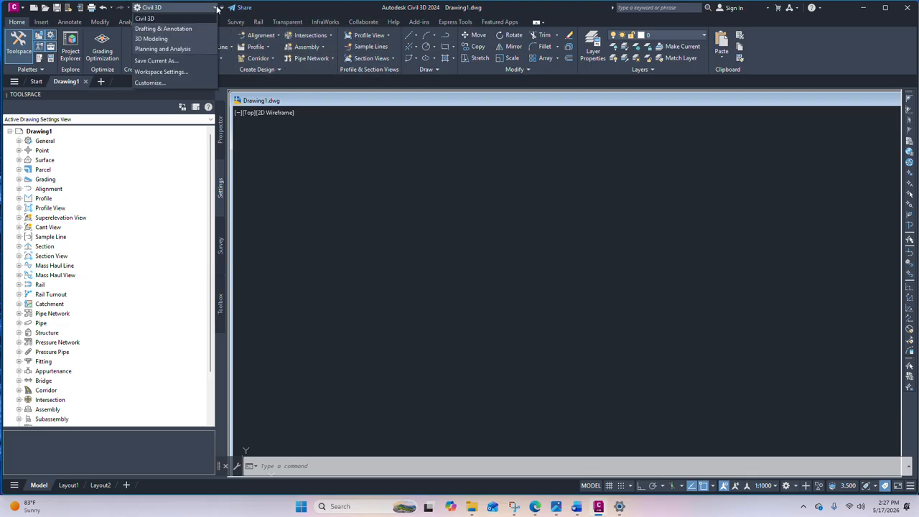
click(217, 9)
click(217, 8)
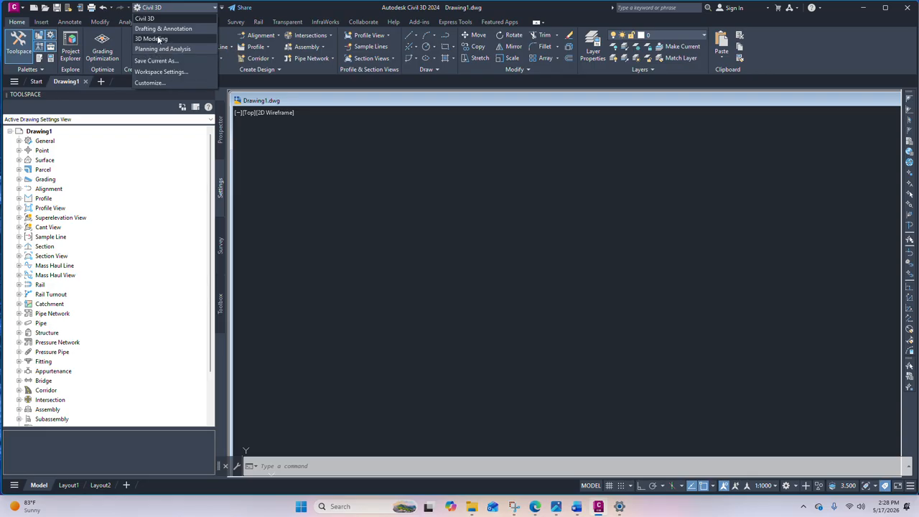
click(216, 9)
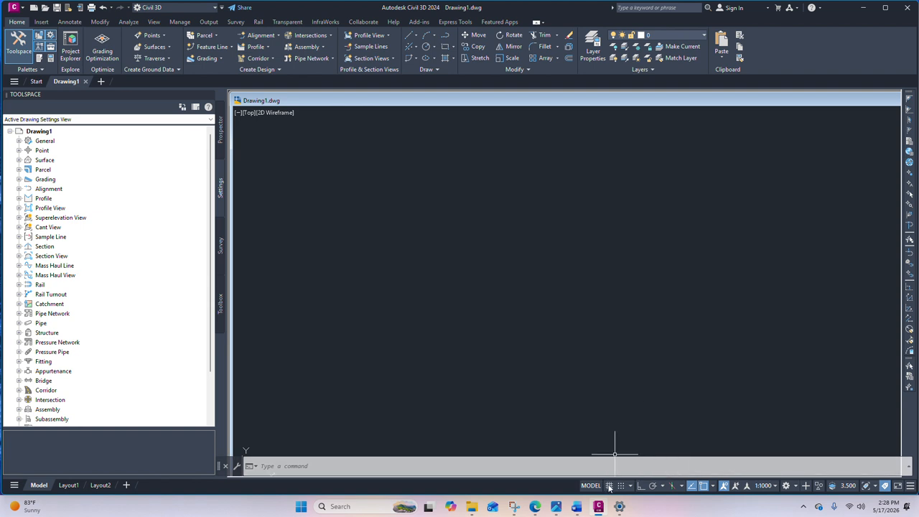
Turn on the drawing grid in the model space of Drawing1
click(609, 486)
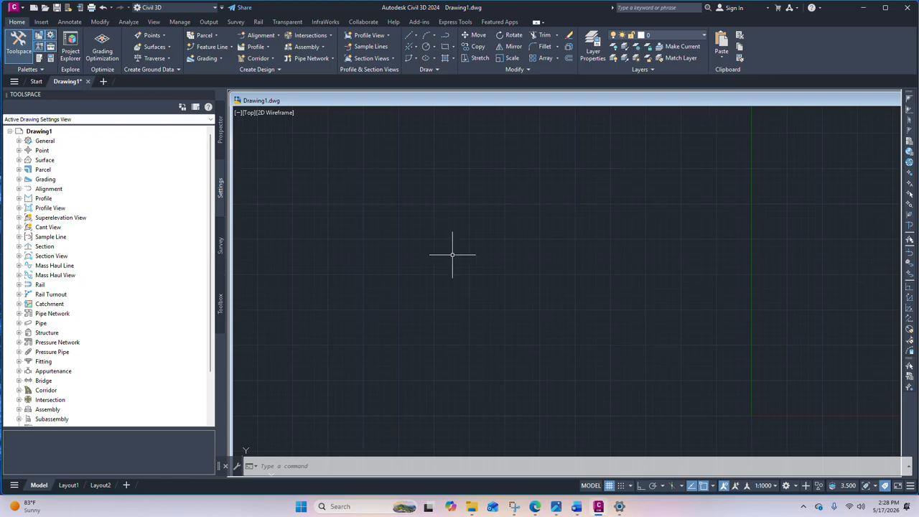
scroll(432, 252, down, 2)
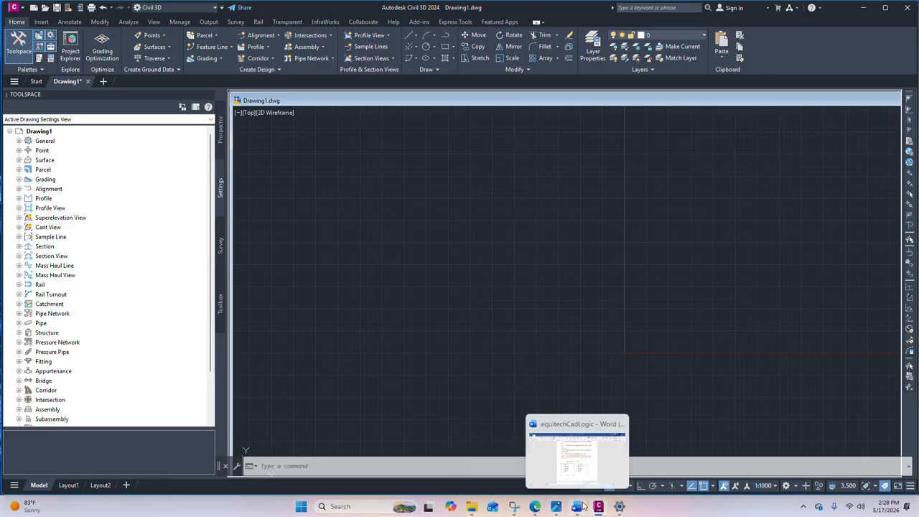
Switch to the equitechCadLogic document in Word and add a "units" bullet at the end of both the Manual and Cad lists
click(582, 492)
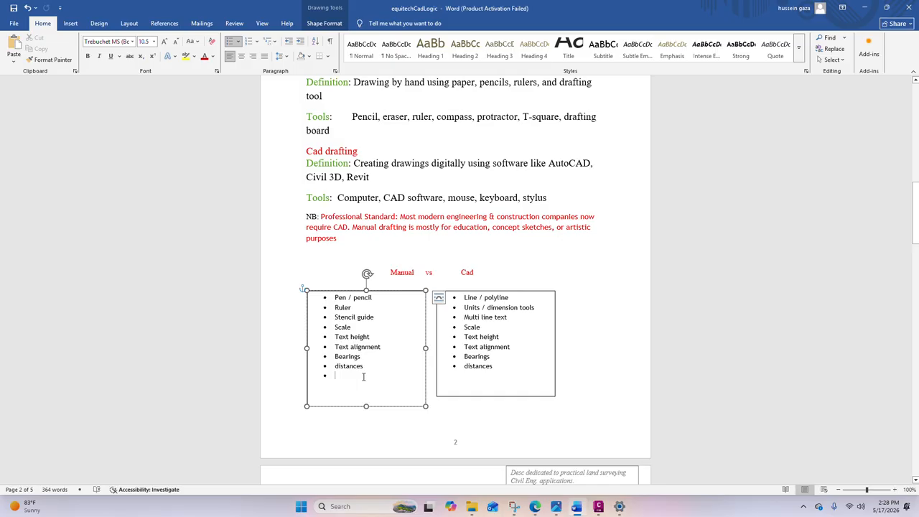
text(units)
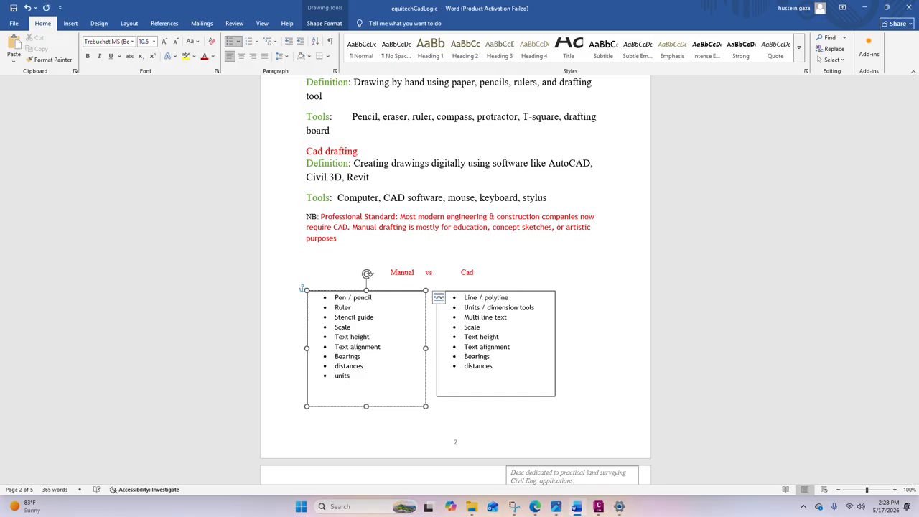
click(508, 369)
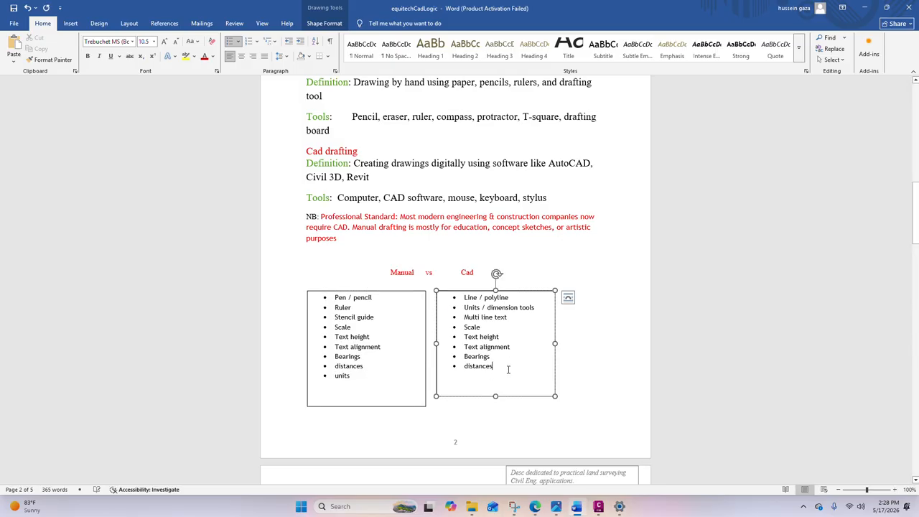
key(Return)
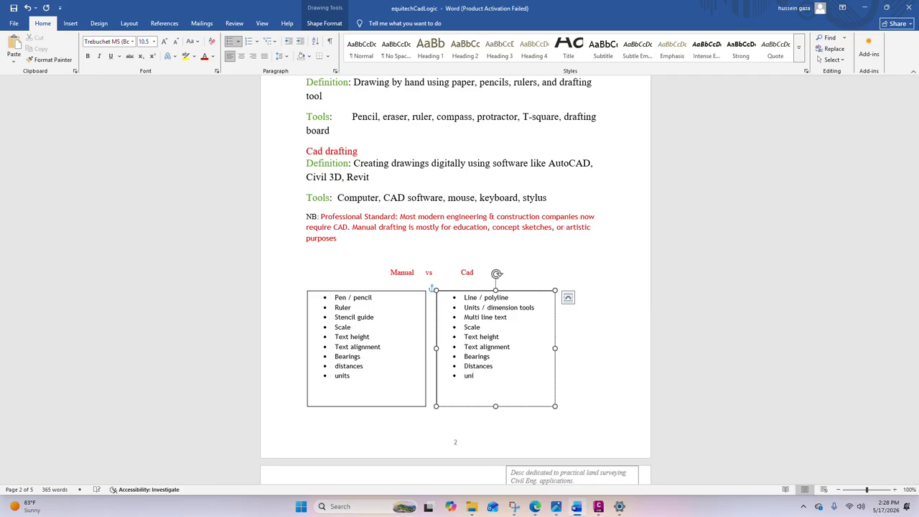
click(573, 383)
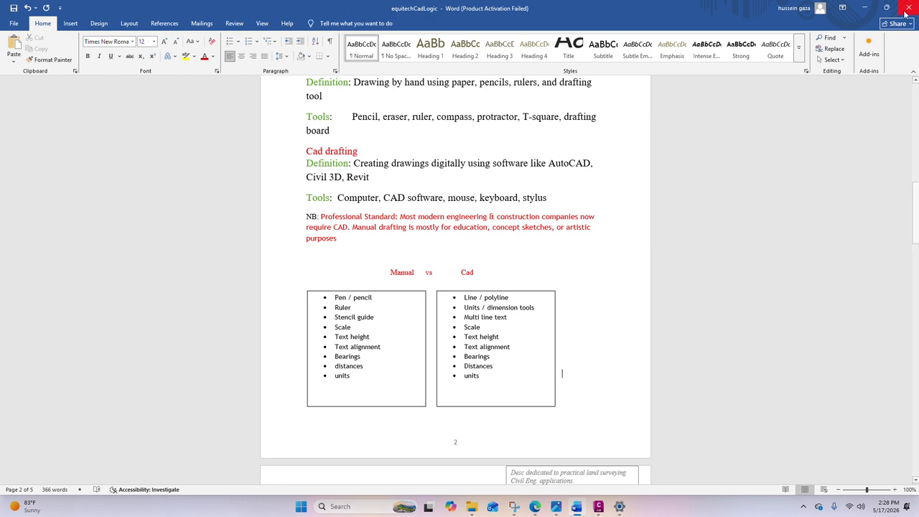
Switch back to Civil 3D and bring the model space of Drawing1 into view
click(865, 8)
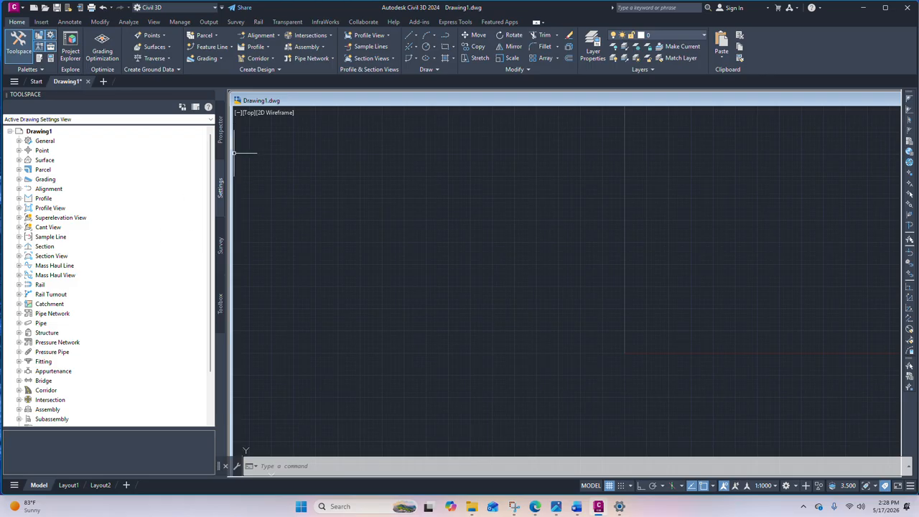
key(ctrl+Tab)
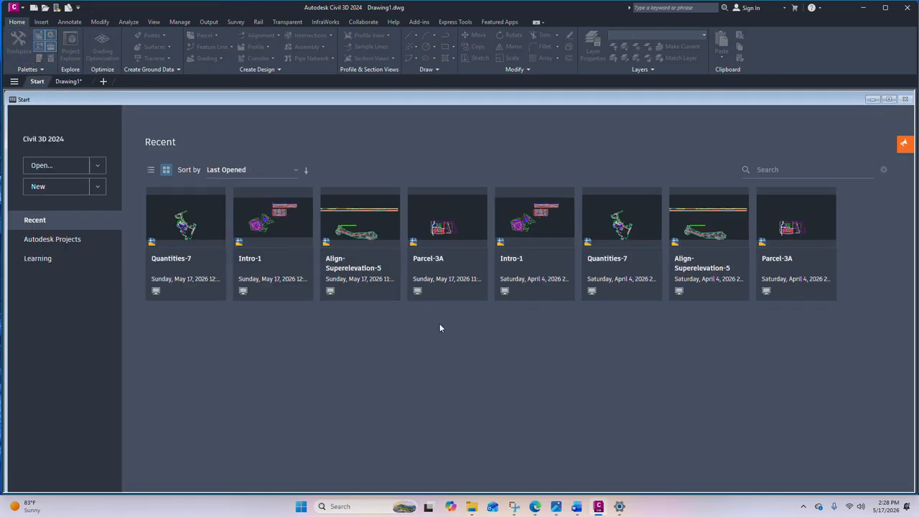
click(62, 80)
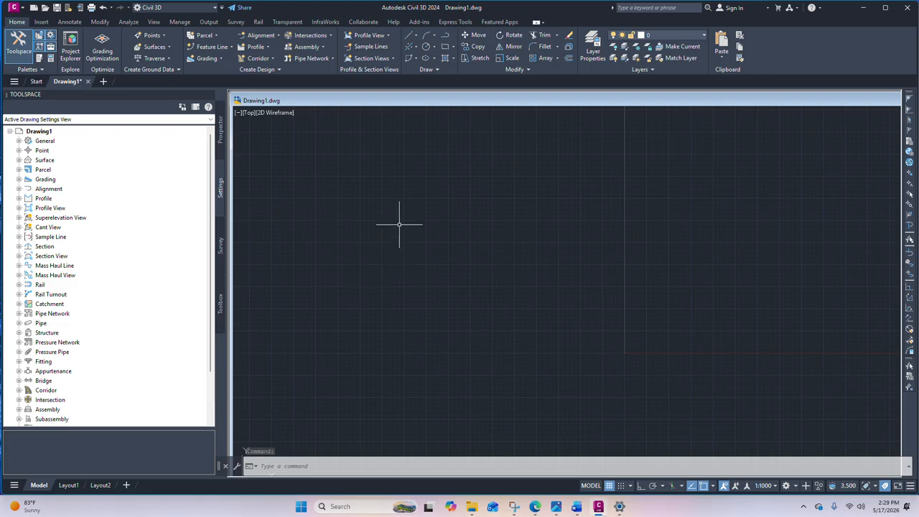
scroll(409, 225, down, 4)
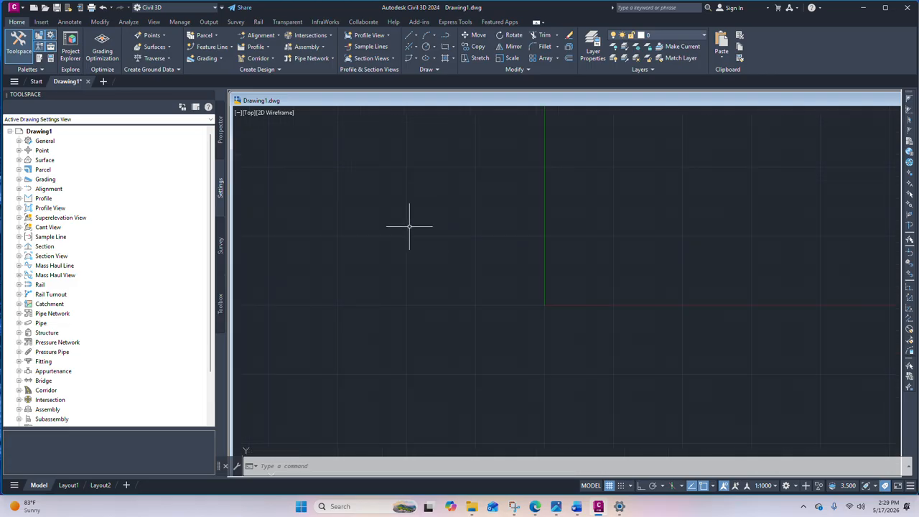
scroll(412, 228, up, 5)
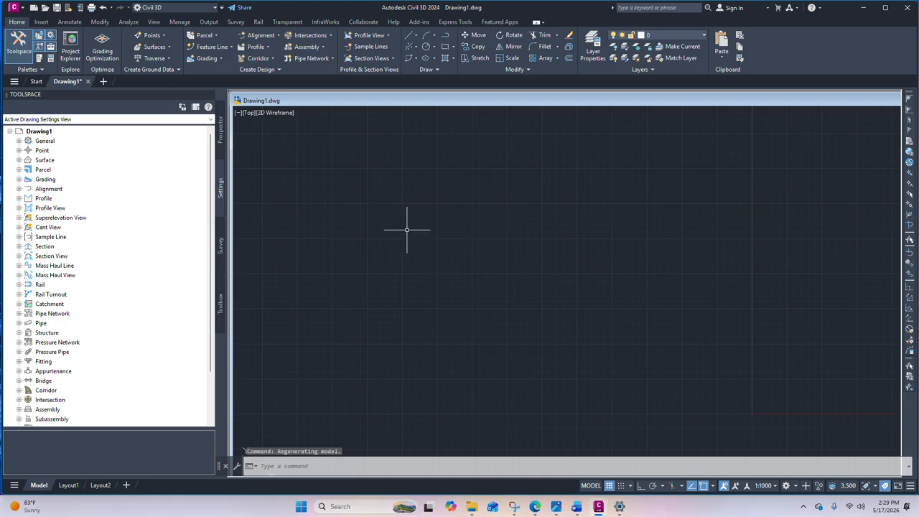
Review the Insert, Annotate, Modify and Analyze tool sets, finishing on the Home tools
click(45, 22)
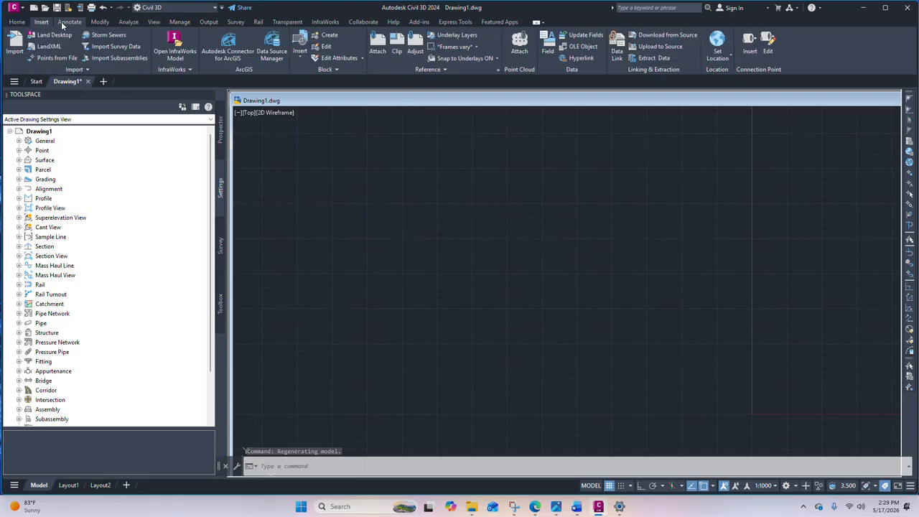
click(71, 22)
click(100, 22)
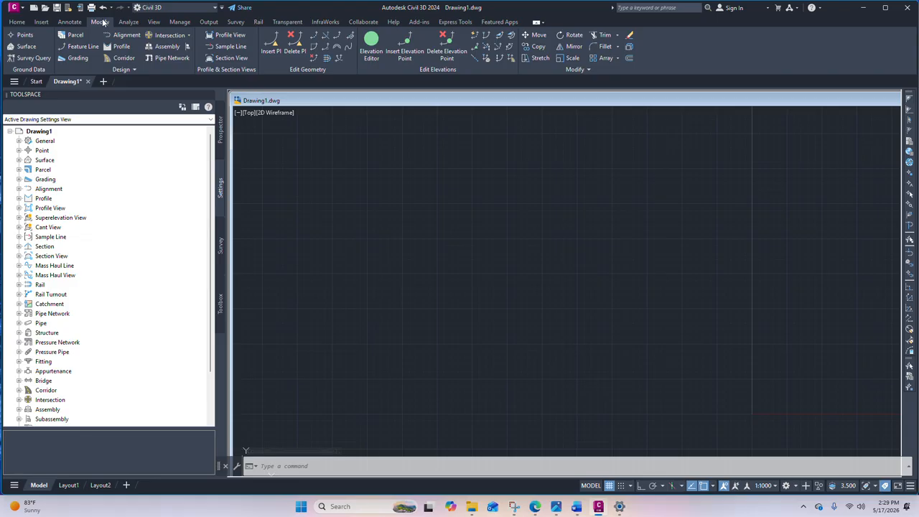
click(129, 23)
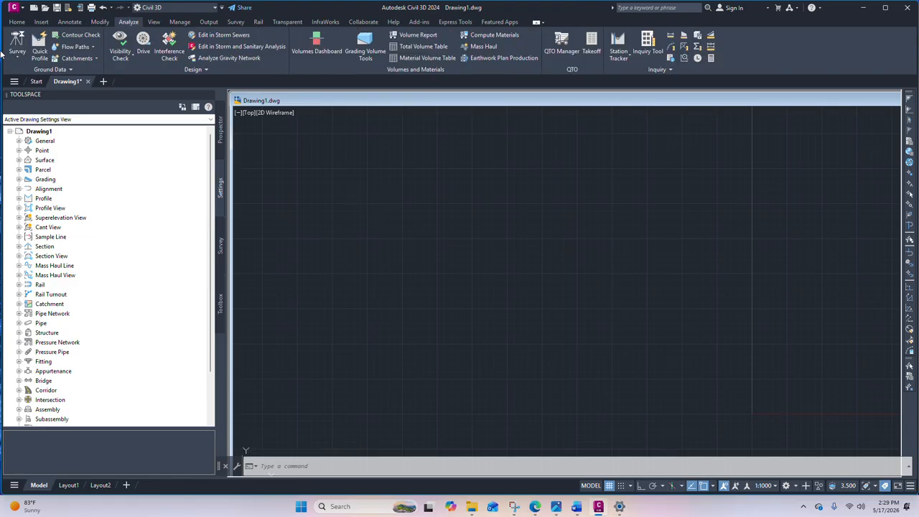
click(16, 23)
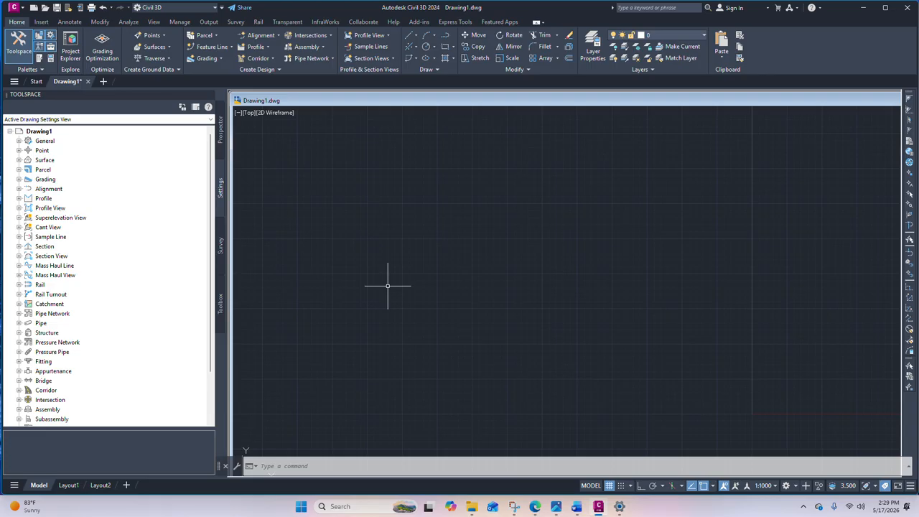
Open the drawing units settings and set the length precision to 0.00, keeping Decimal lengths and Meters as the insertion scale
text(units)
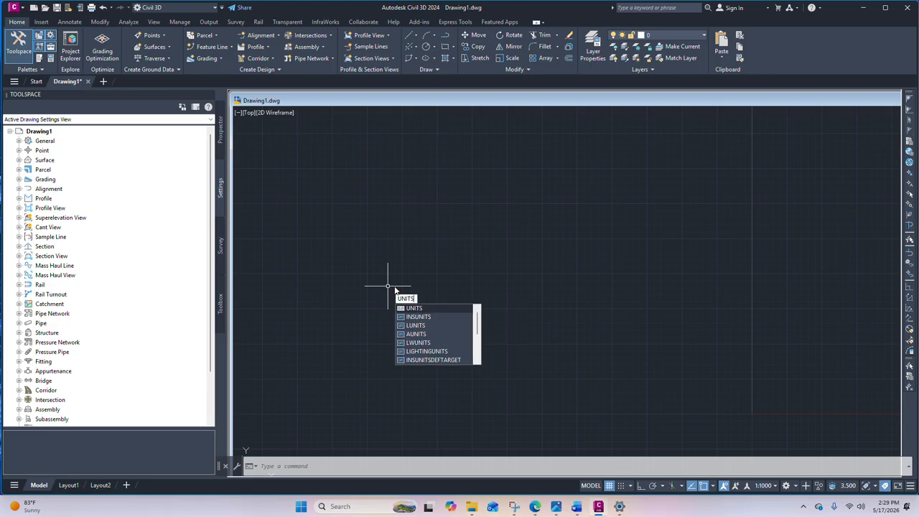
key(Return)
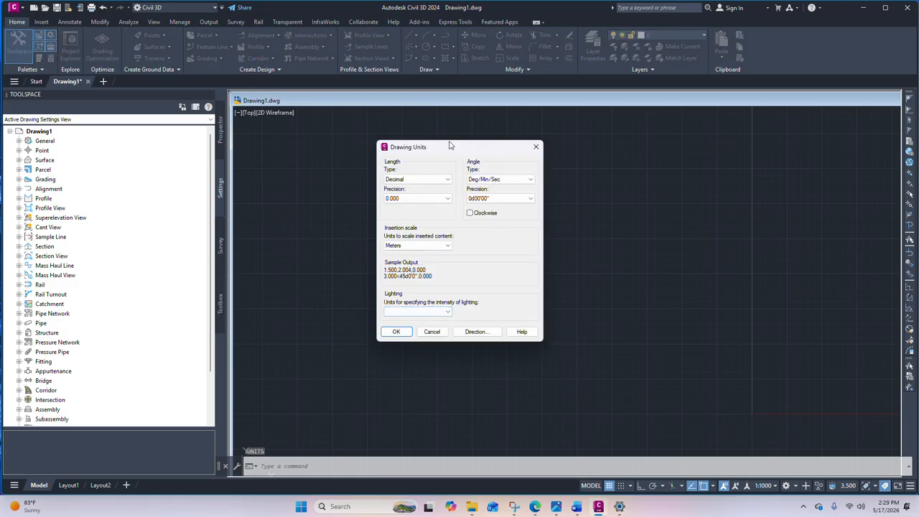
drag(441, 148, 413, 148)
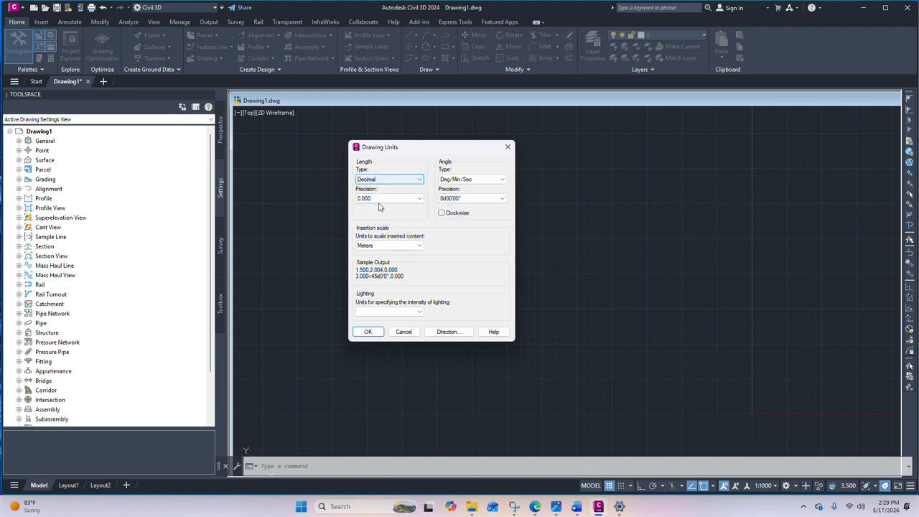
click(378, 247)
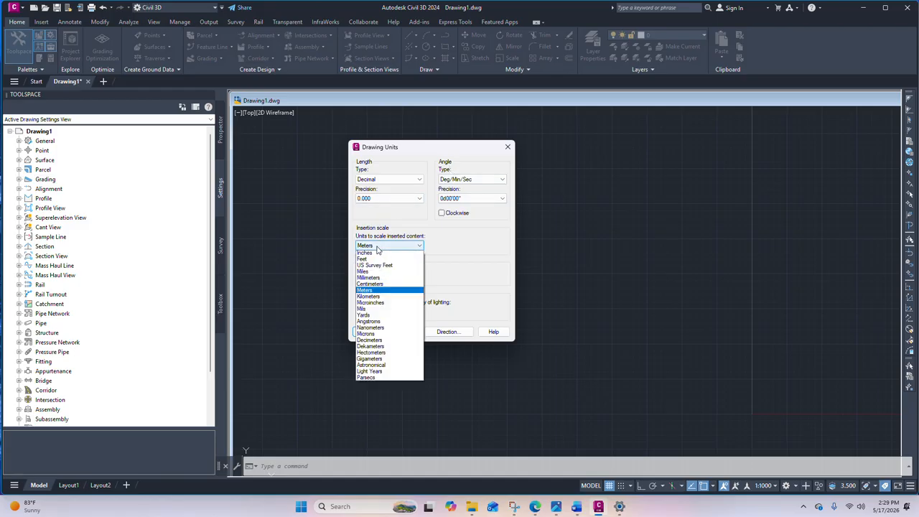
click(378, 248)
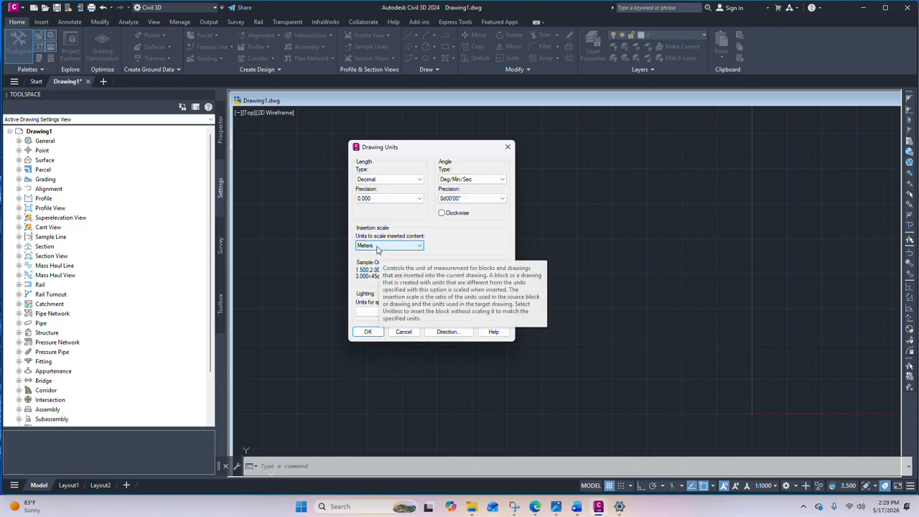
click(378, 202)
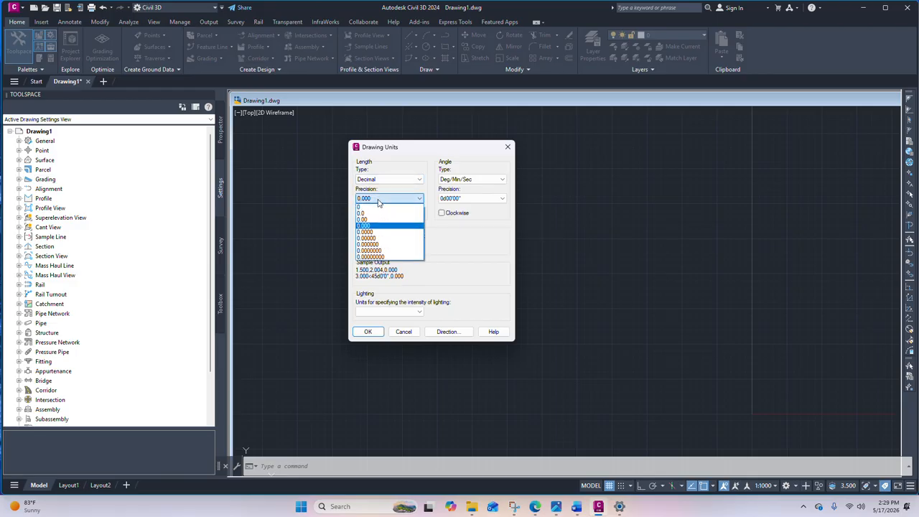
click(366, 219)
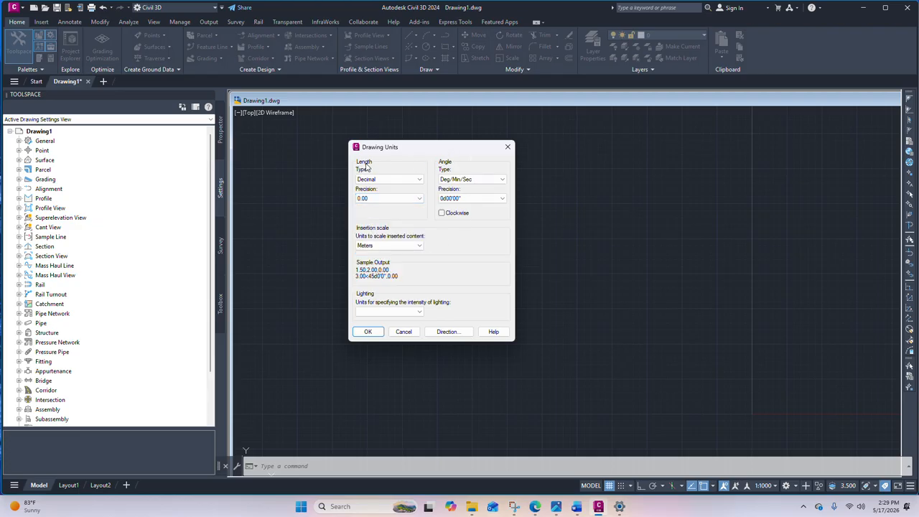
click(386, 182)
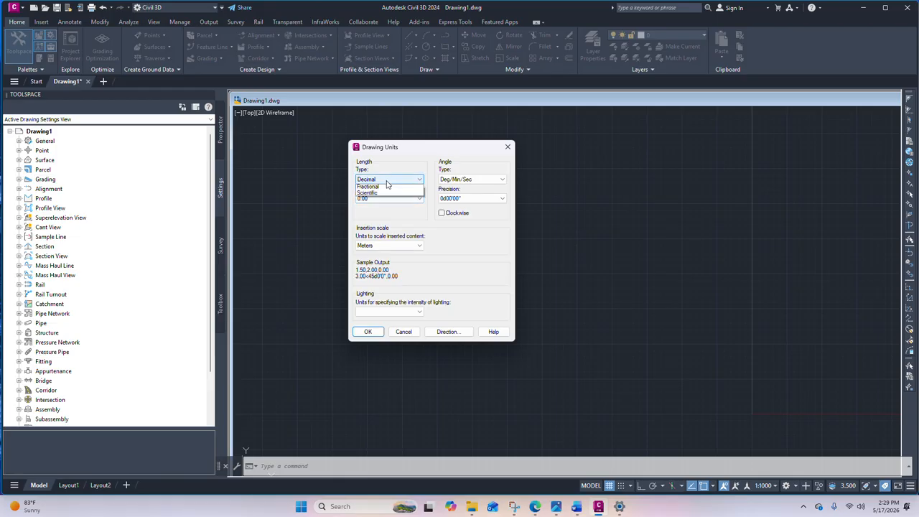
click(386, 181)
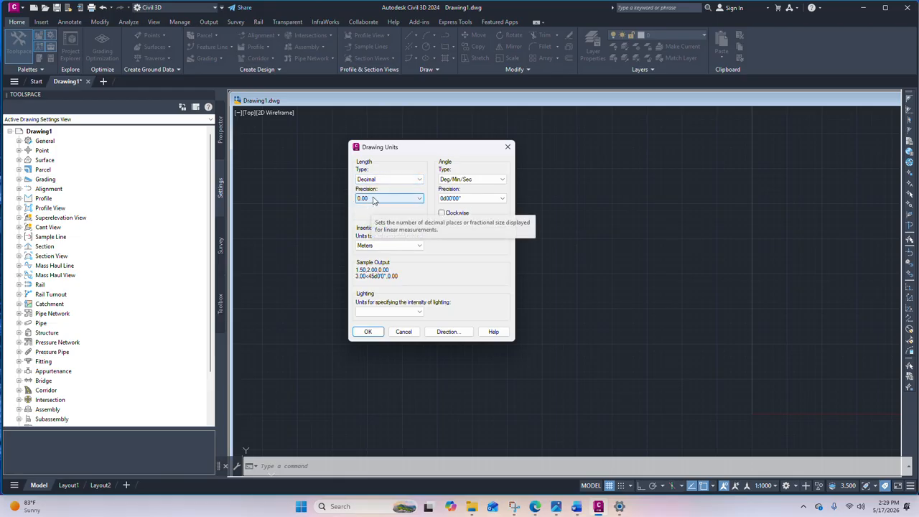
click(373, 200)
click(373, 201)
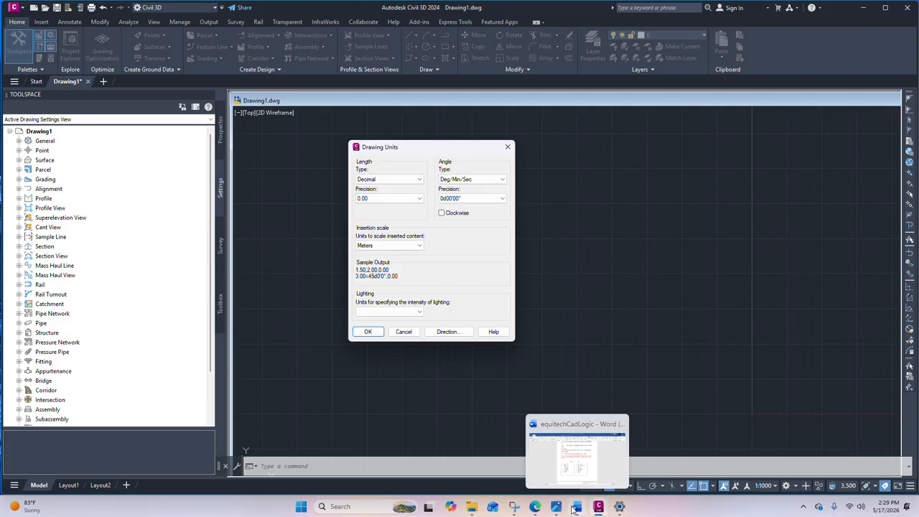
Check how distances and bearings are written for Parcel No 80 on the survey plan image, returning to Civil 3D
mouse_move(556, 507)
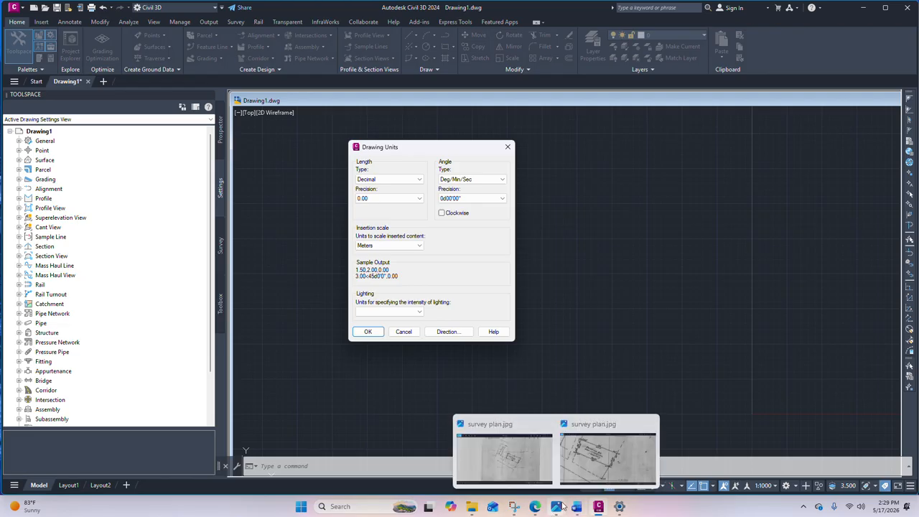
click(646, 454)
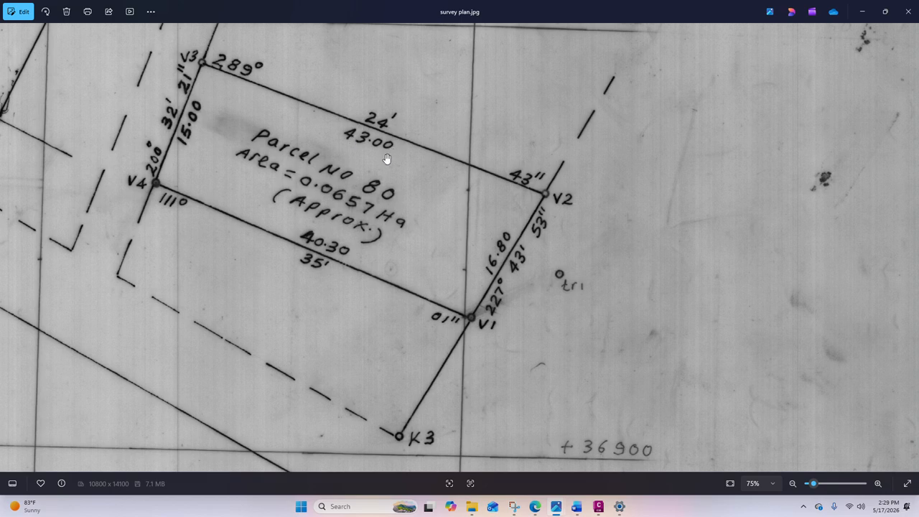
click(862, 11)
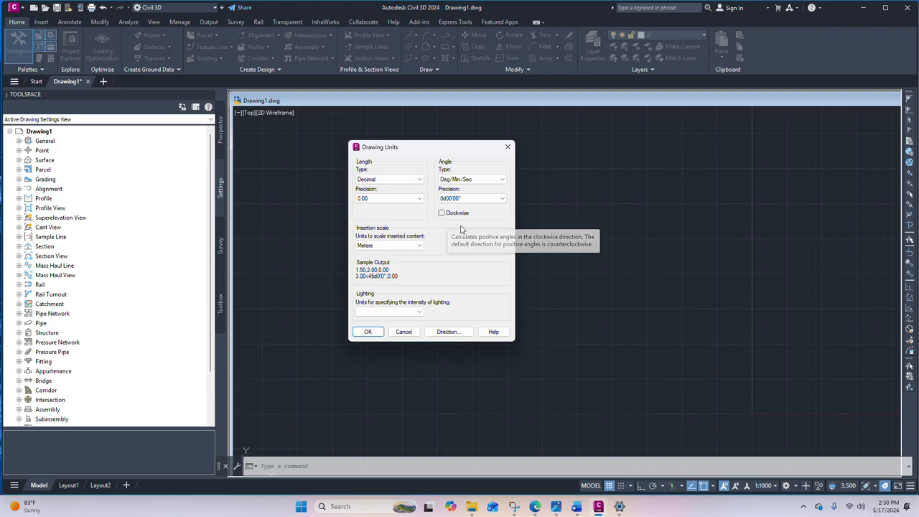
Make positive angles run clockwise with North as the base angle, and apply the drawing units
click(442, 214)
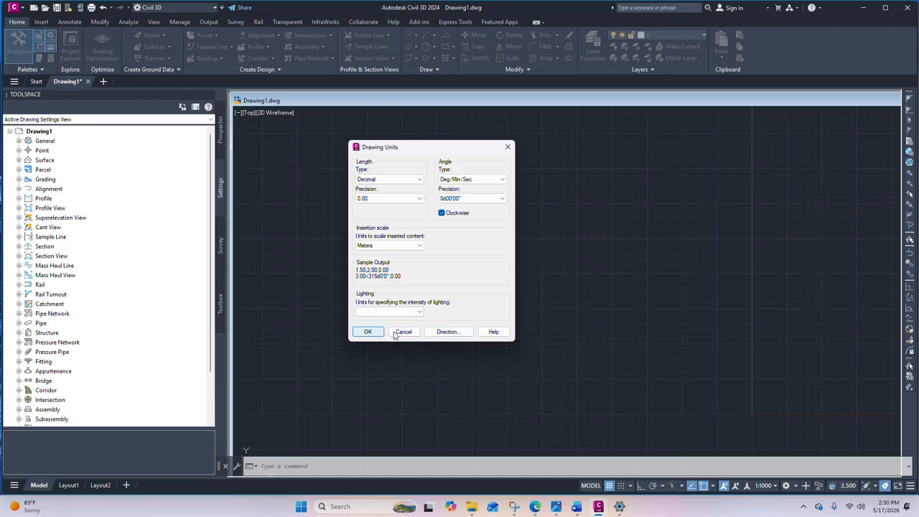
click(445, 332)
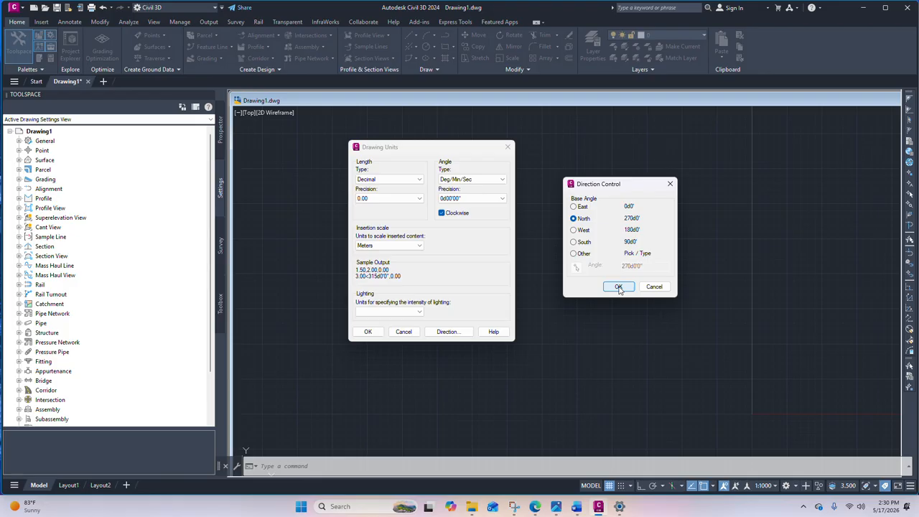
click(618, 287)
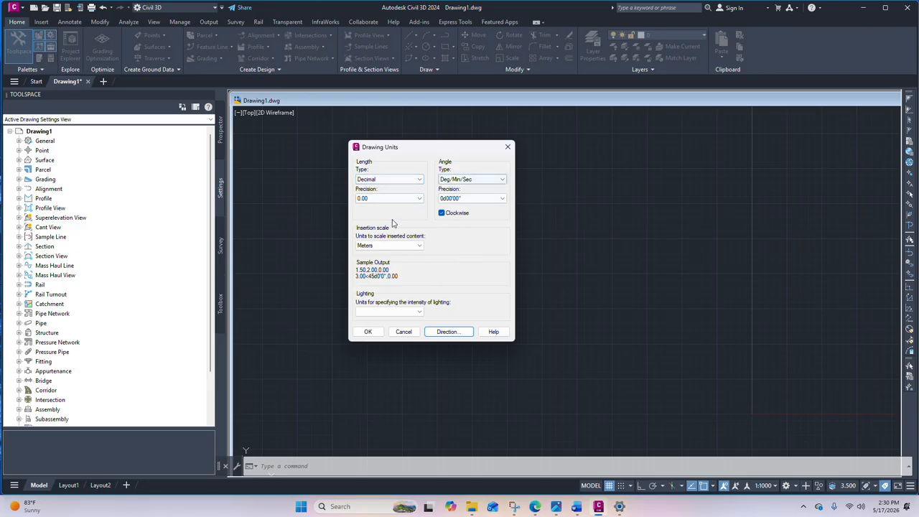
click(368, 332)
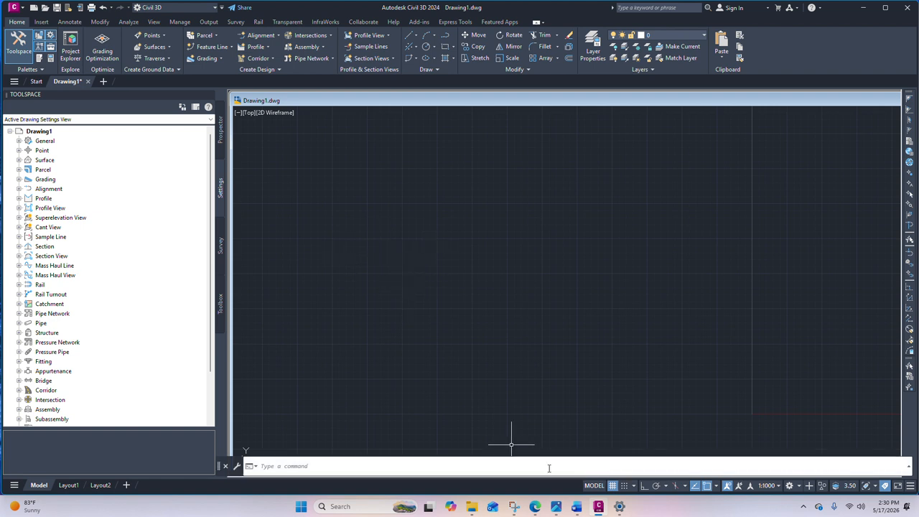
Examine the lettering of the bearings and distances around corner V3 on the survey plan image, returning to Civil 3D
mouse_move(572, 506)
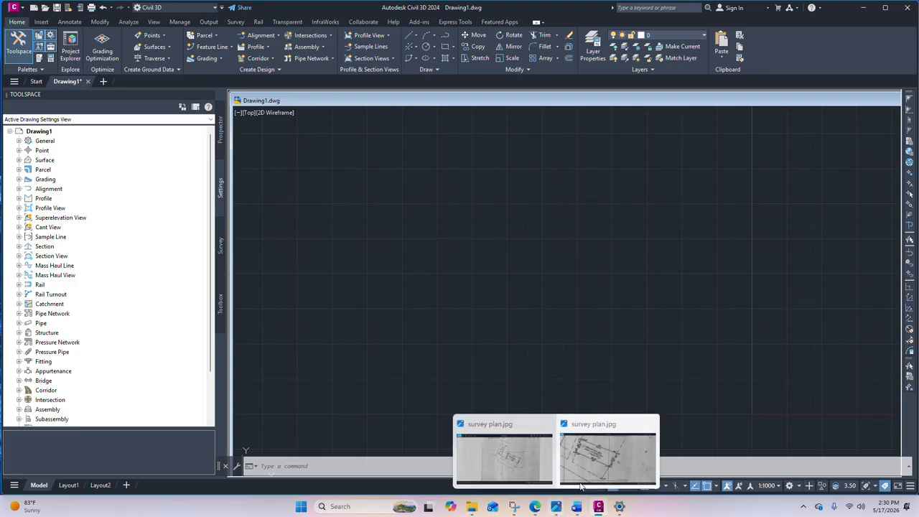
click(612, 430)
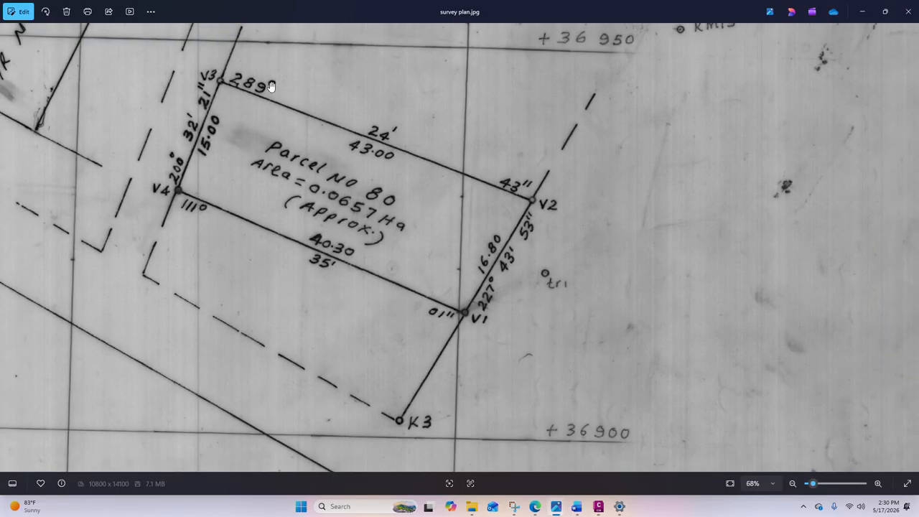
scroll(236, 74, up, 5)
scroll(292, 217, down, 3)
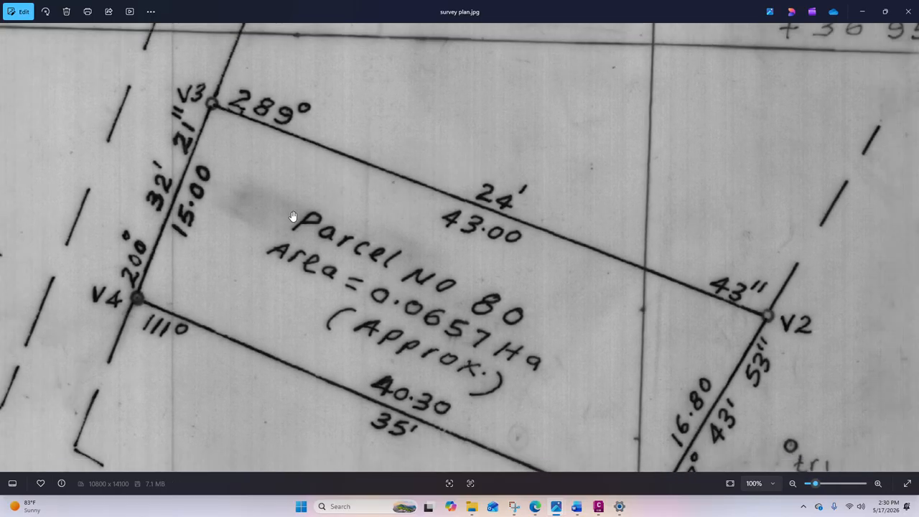
scroll(255, 114, up, 4)
scroll(282, 210, down, 2)
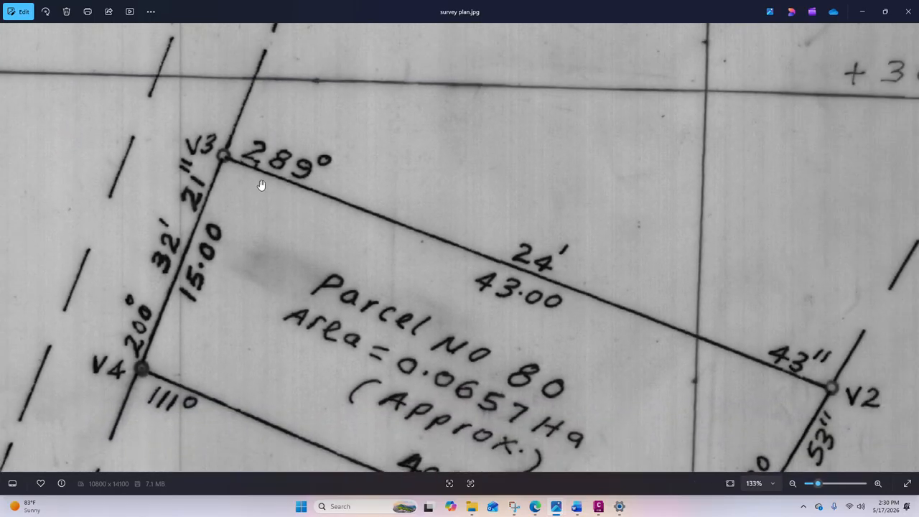
click(862, 13)
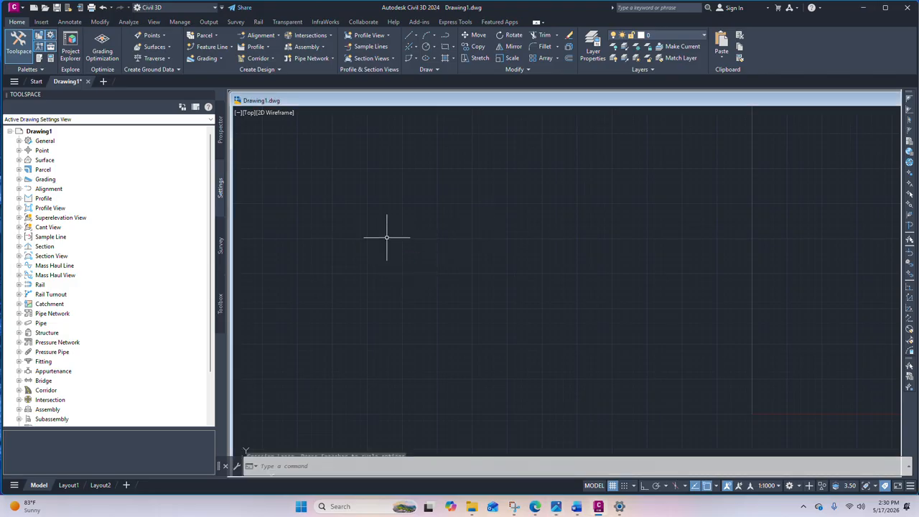
scroll(395, 222, down, 3)
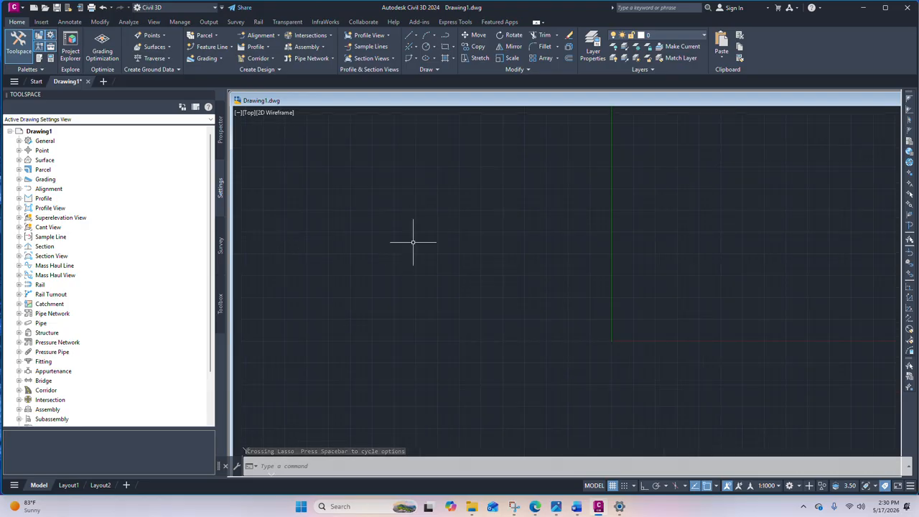
text(t)
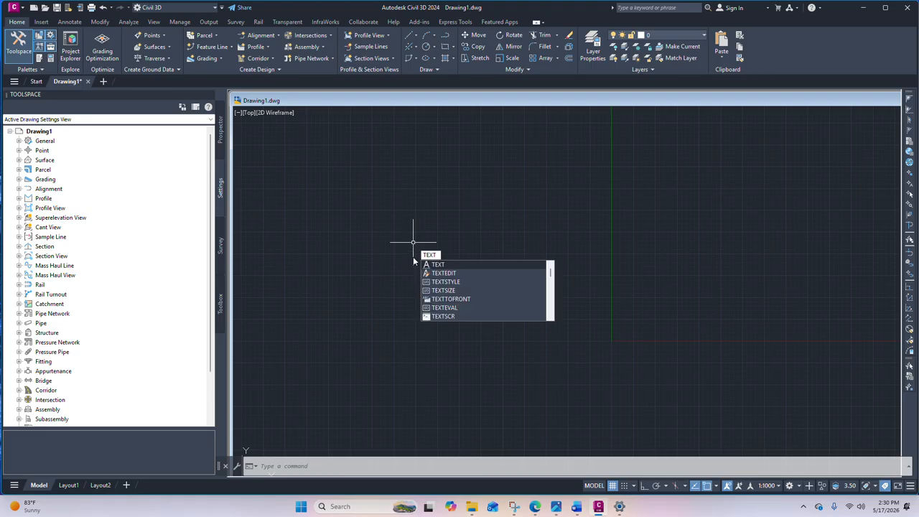
click(460, 282)
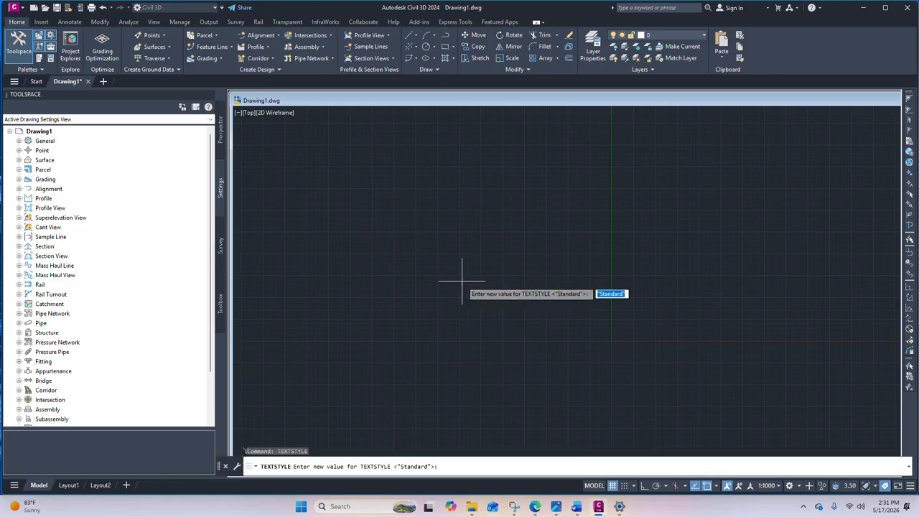
key(Escape)
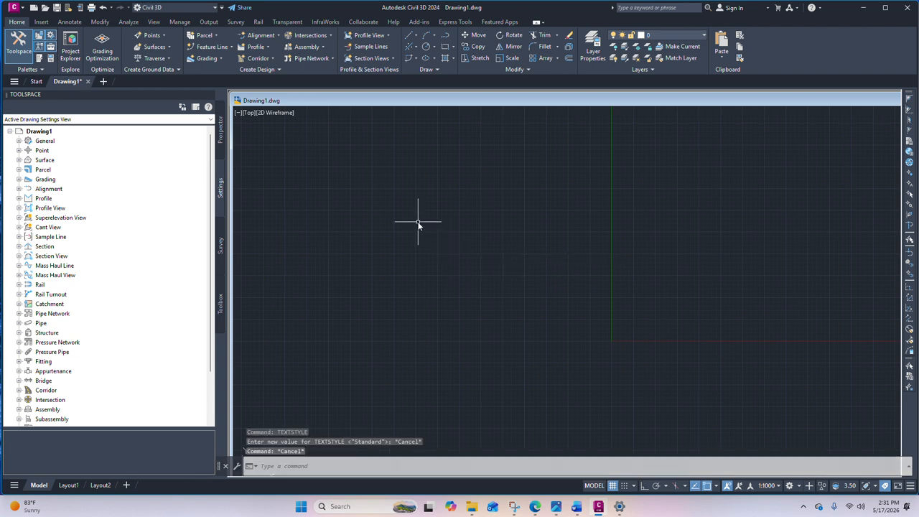
Set the paper text height of the Annotative text style to 3.00, keeping it annotative with the simplex.shx font
text(STYLE)
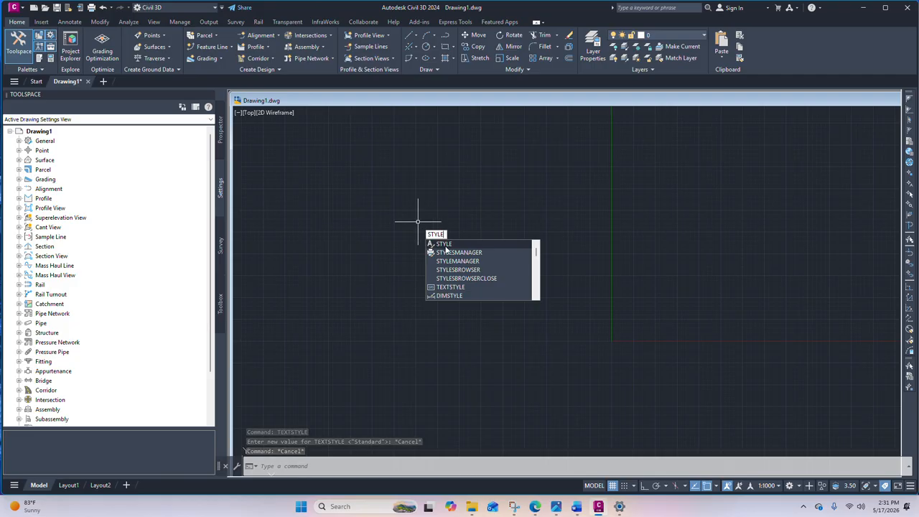
key(Return)
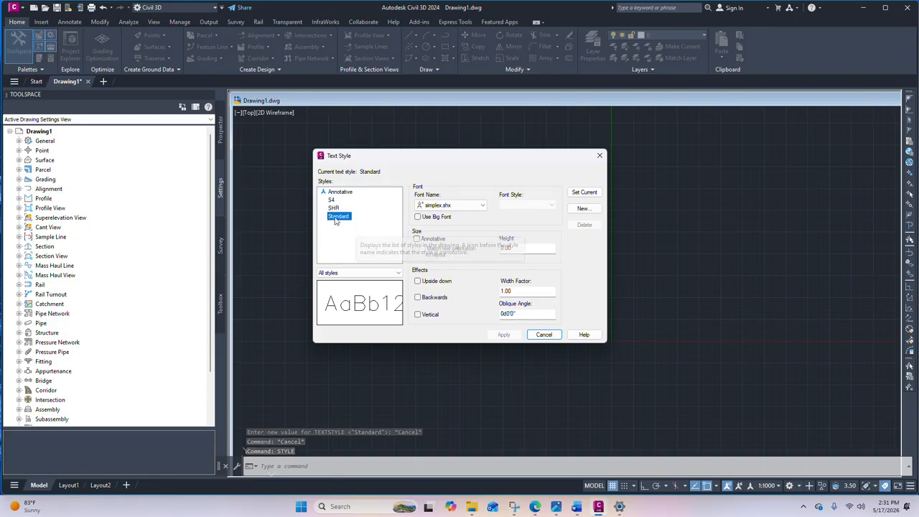
click(341, 192)
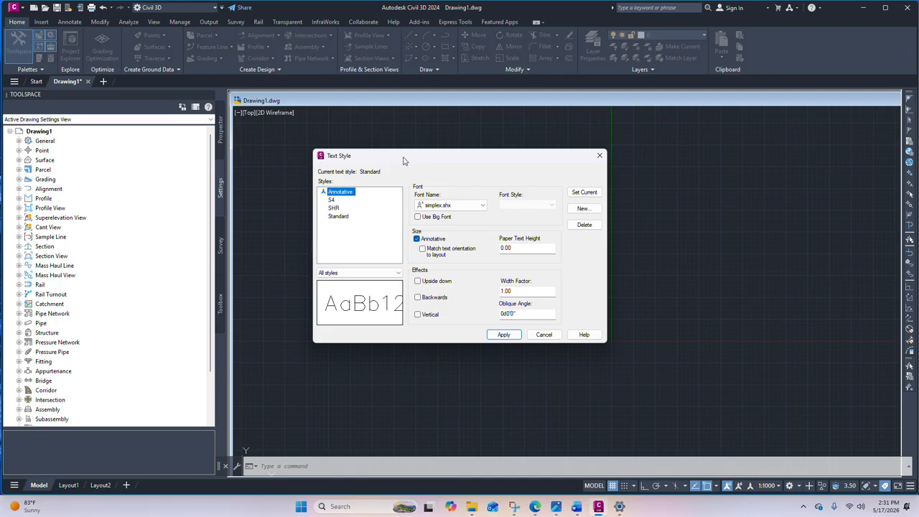
drag(403, 160, 384, 147)
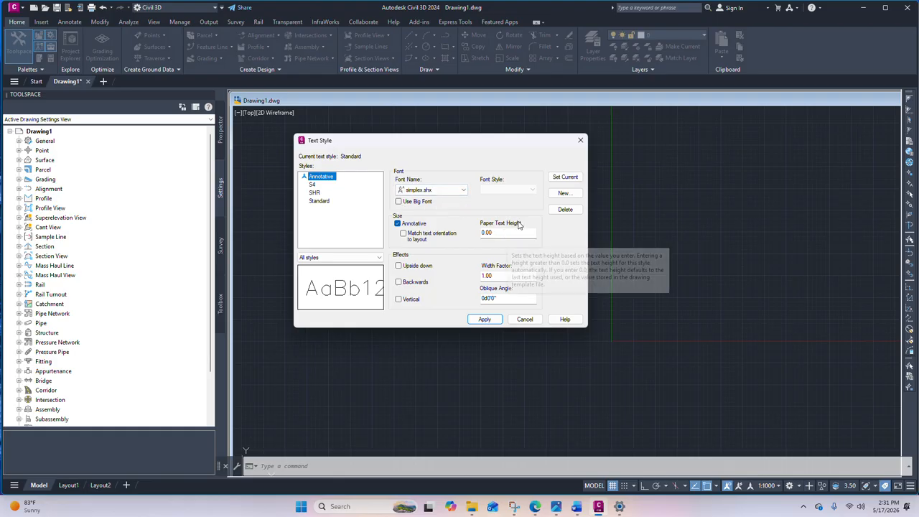
double_click(482, 234)
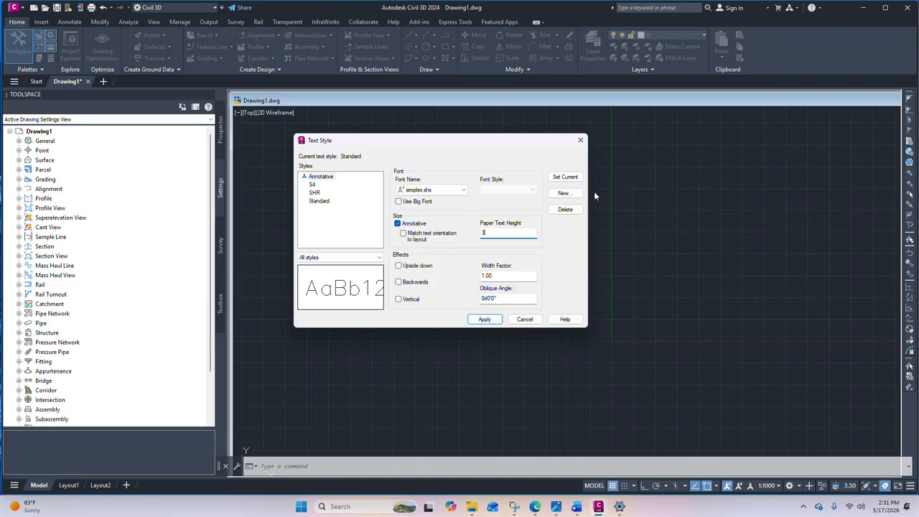
click(330, 178)
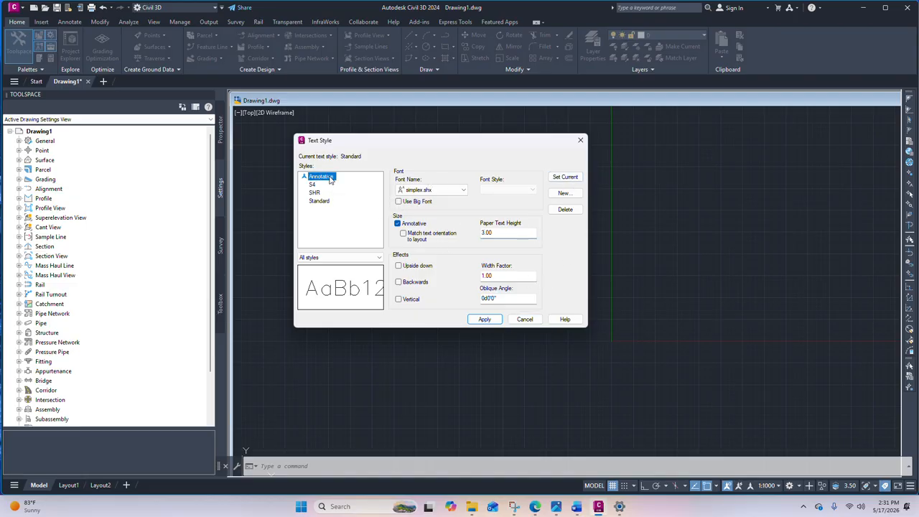
click(493, 233)
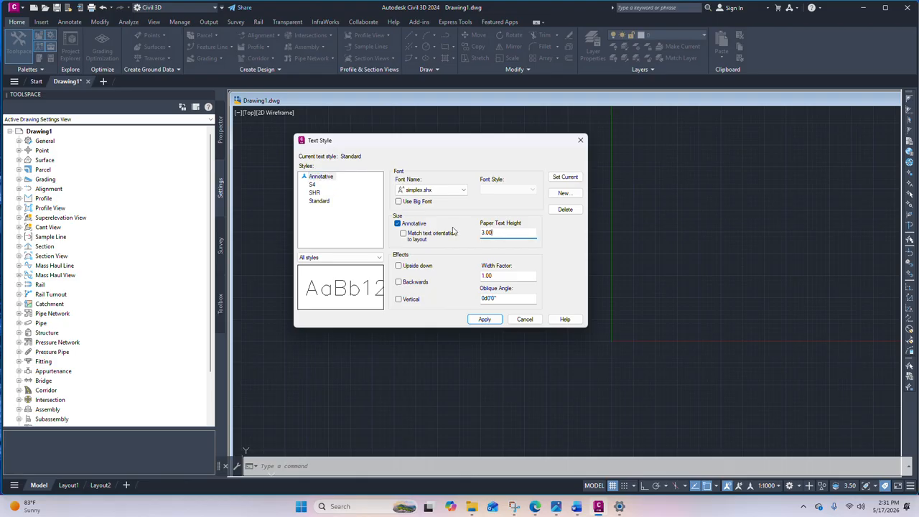
click(398, 223)
click(405, 225)
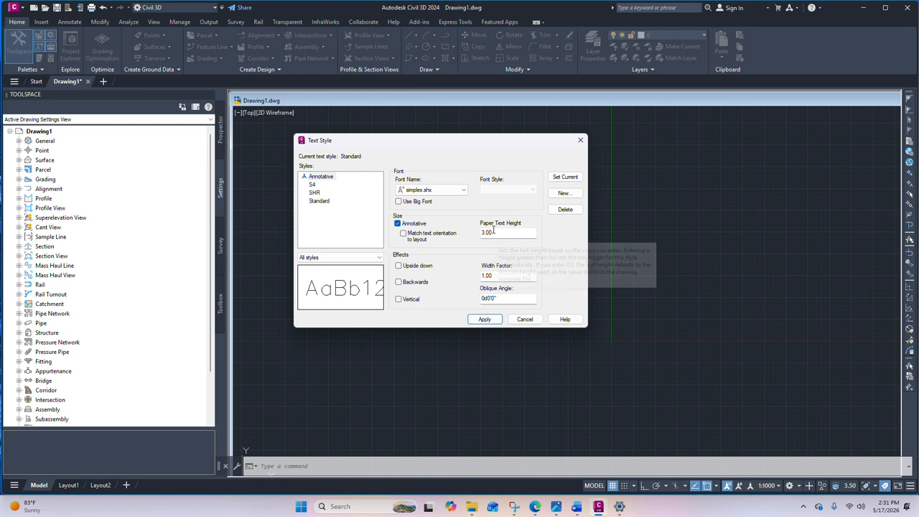
Make Annotative the current text style, save its changes and finish editing text styles
click(565, 177)
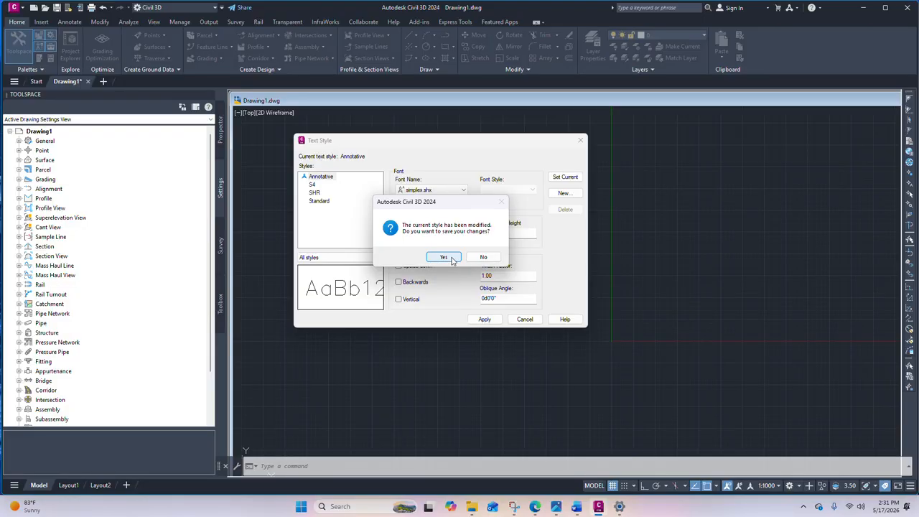
click(444, 257)
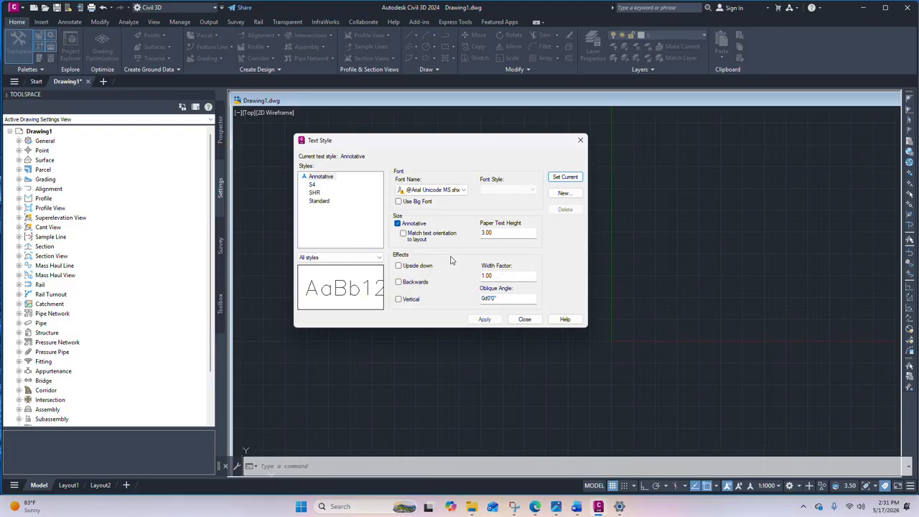
click(524, 319)
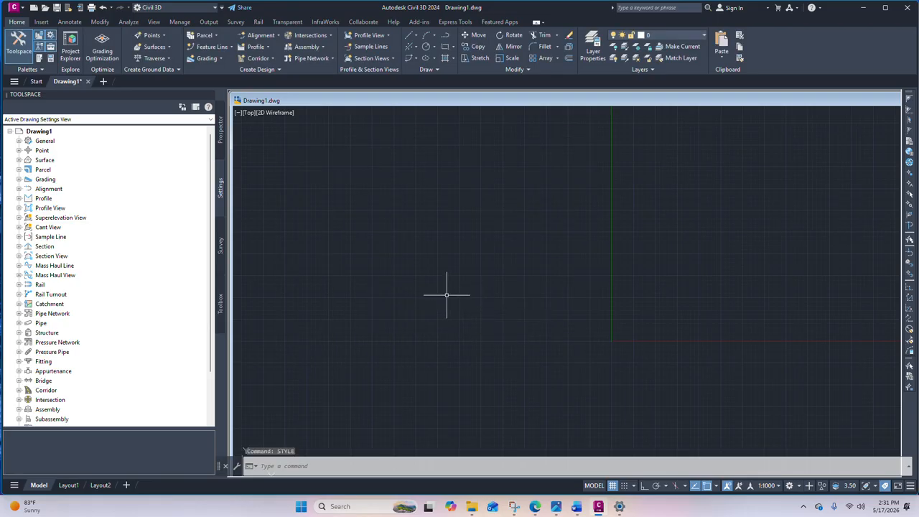
Examine how distances and bearings are placed along the boundary lines of Parcel No 80 on the survey plan image, returning to Civil 3D
mouse_move(559, 510)
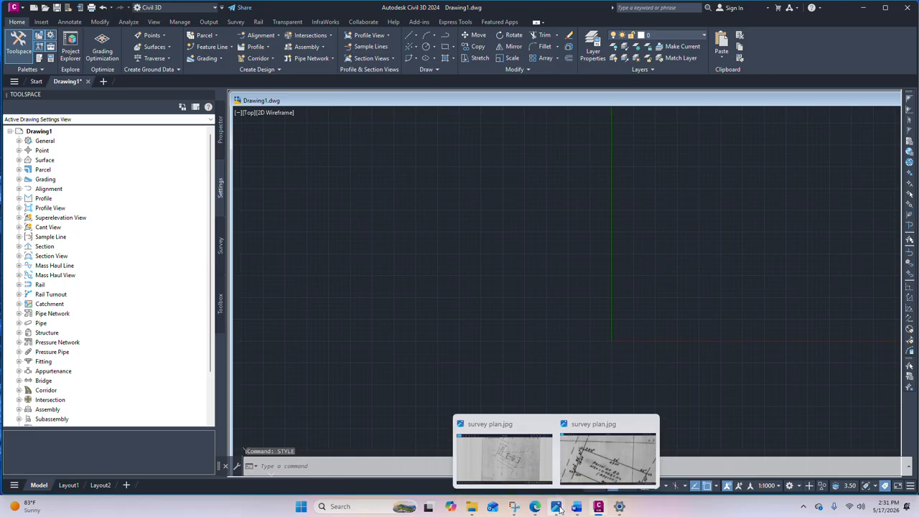
click(608, 456)
scroll(355, 233, down, 4)
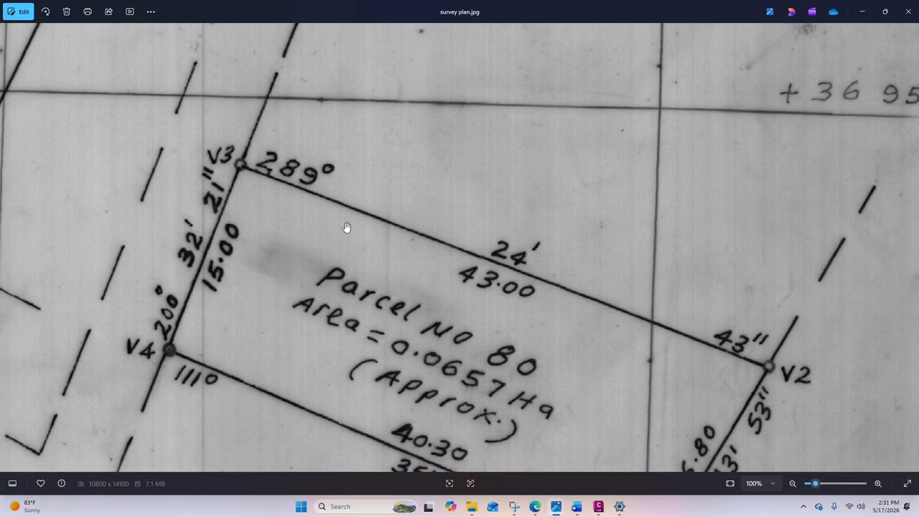
scroll(363, 239, down, 3)
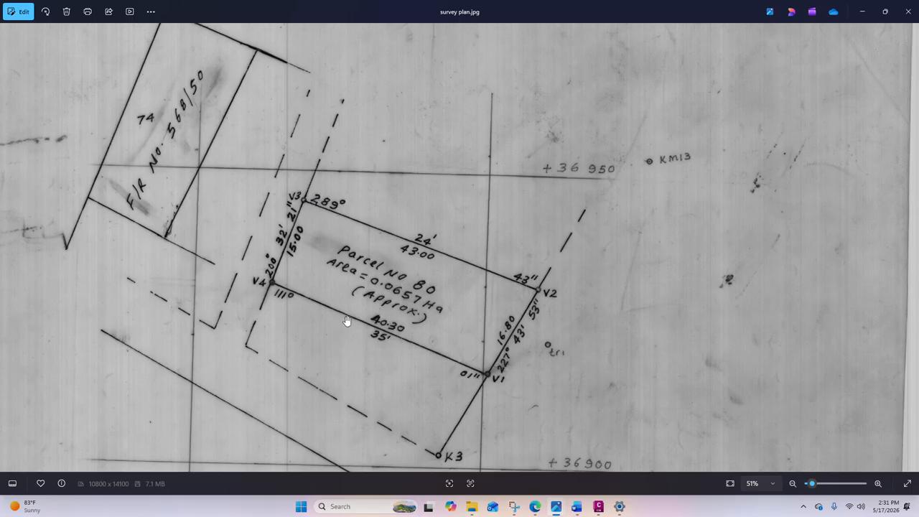
scroll(353, 334, up, 1)
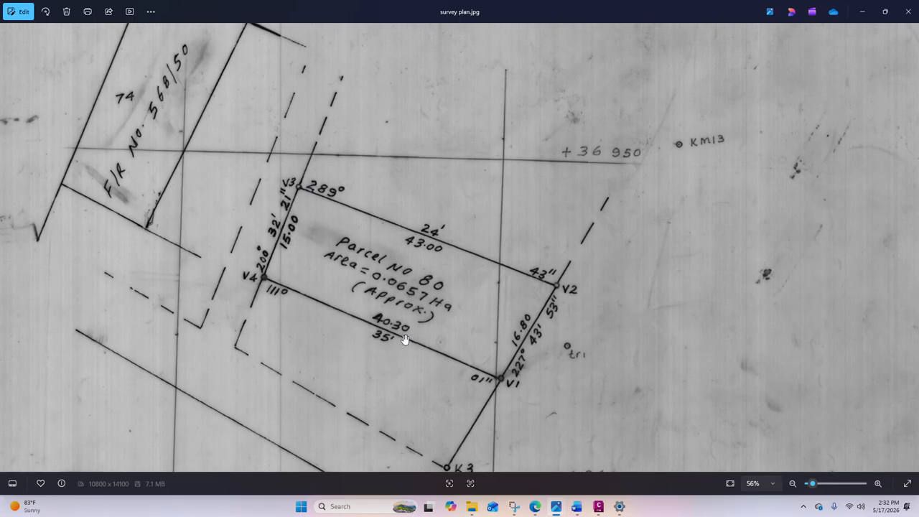
scroll(399, 334, down, 2)
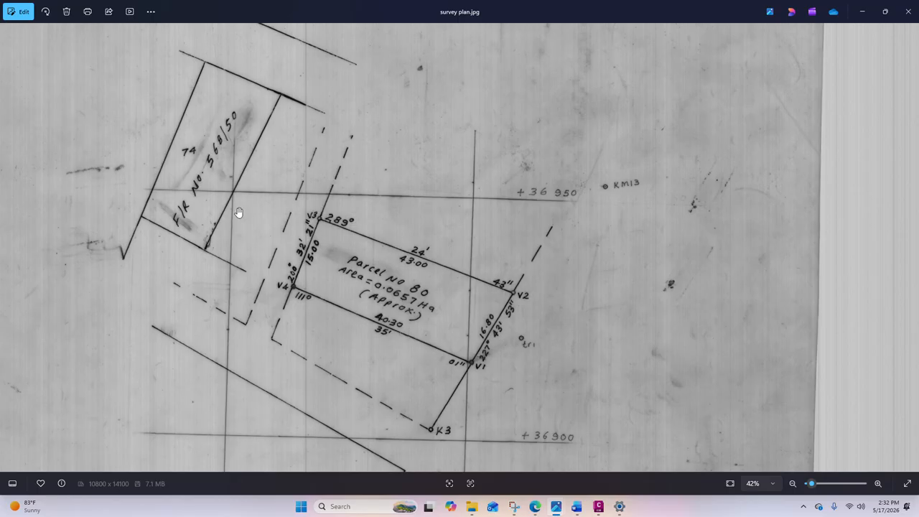
scroll(292, 275, up, 1)
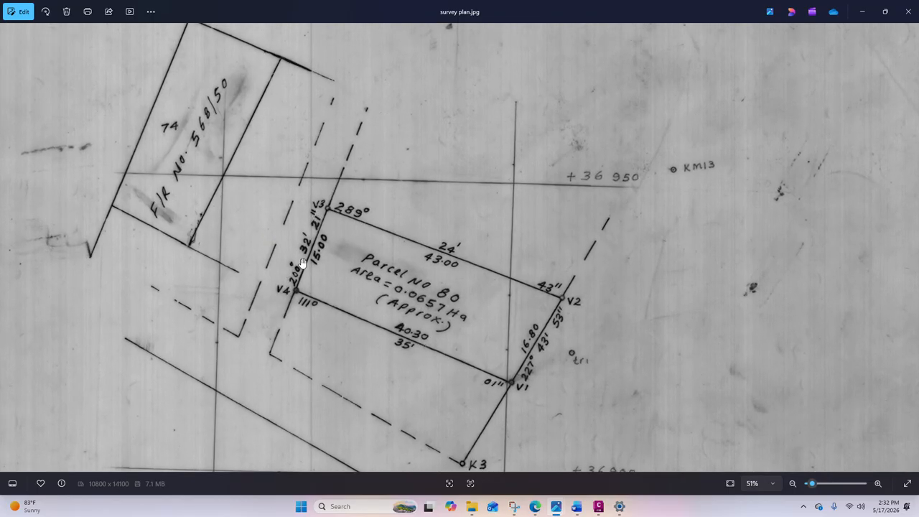
scroll(303, 265, up, 2)
scroll(334, 232, down, 2)
scroll(348, 271, down, 1)
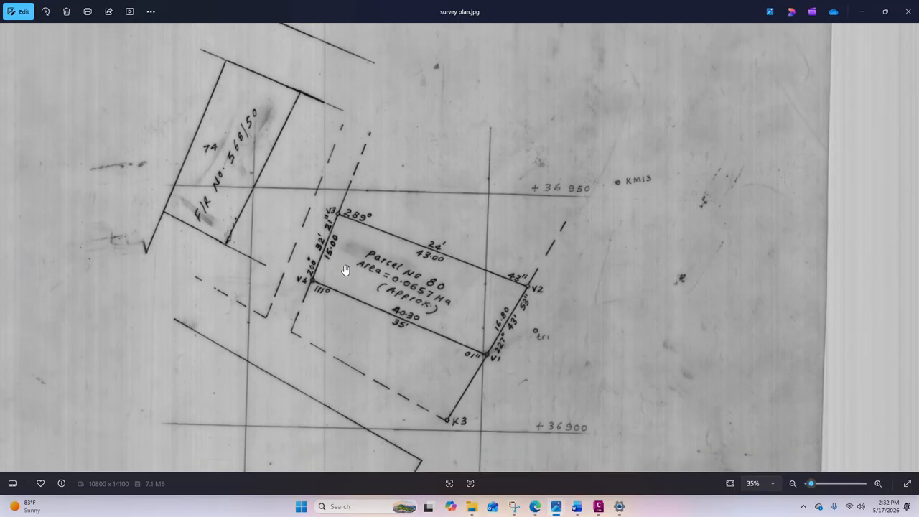
click(863, 12)
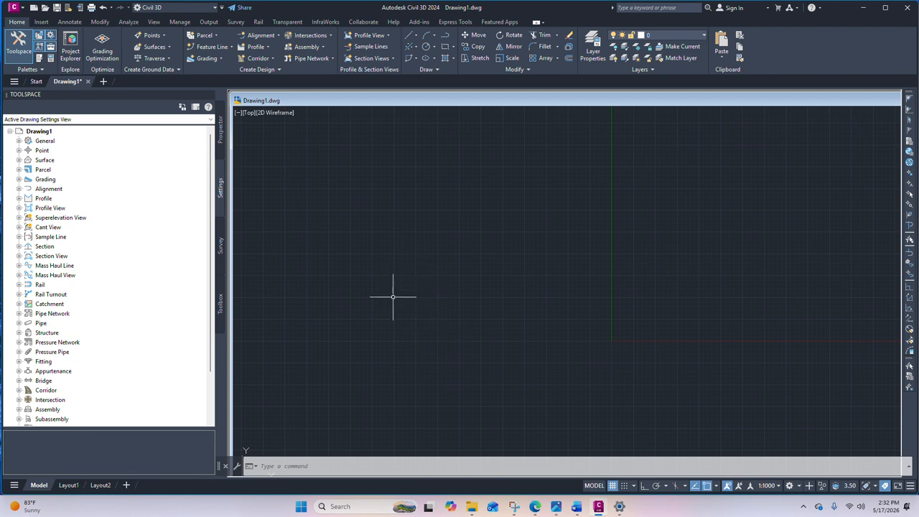
Open the Annotative dimension style for modification with DIMSTYLE
text(di)
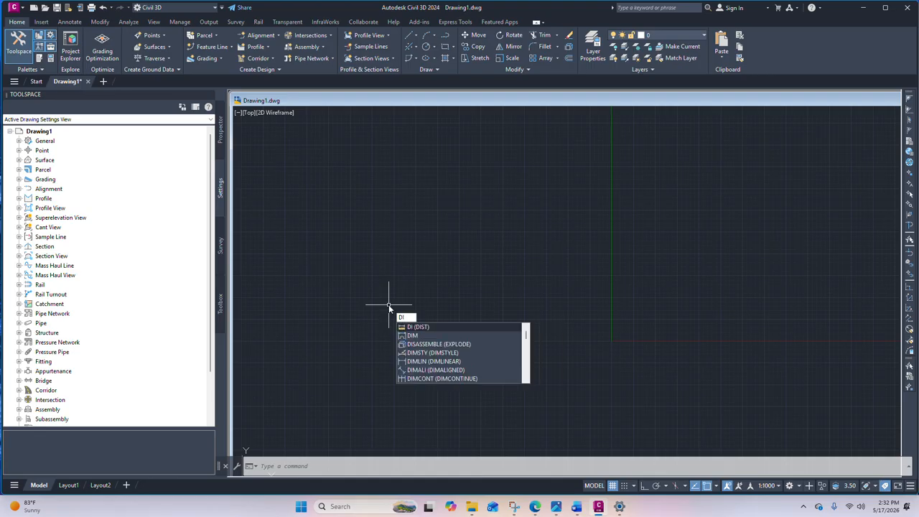
text(m,)
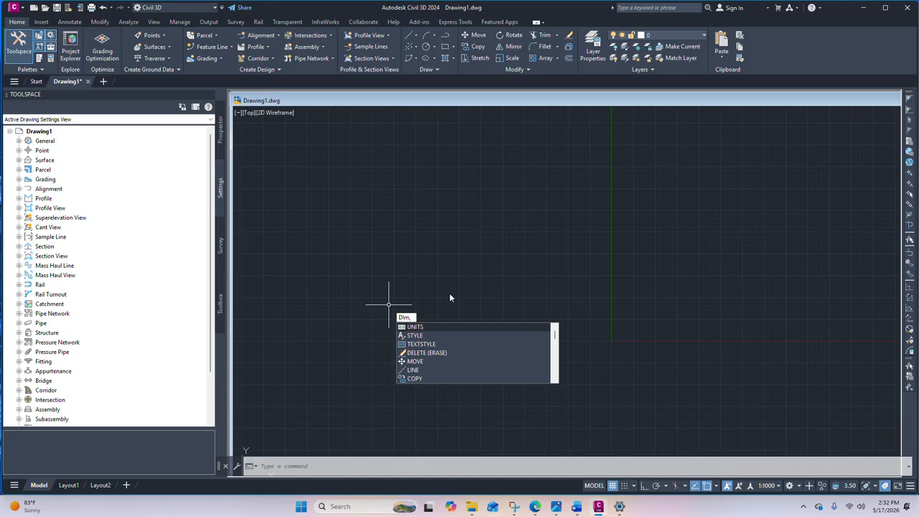
key(BackSpace)
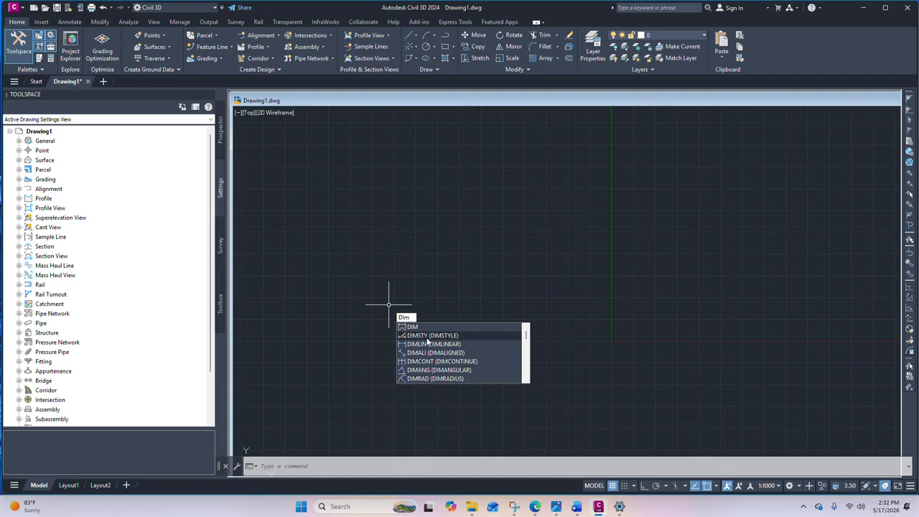
click(421, 335)
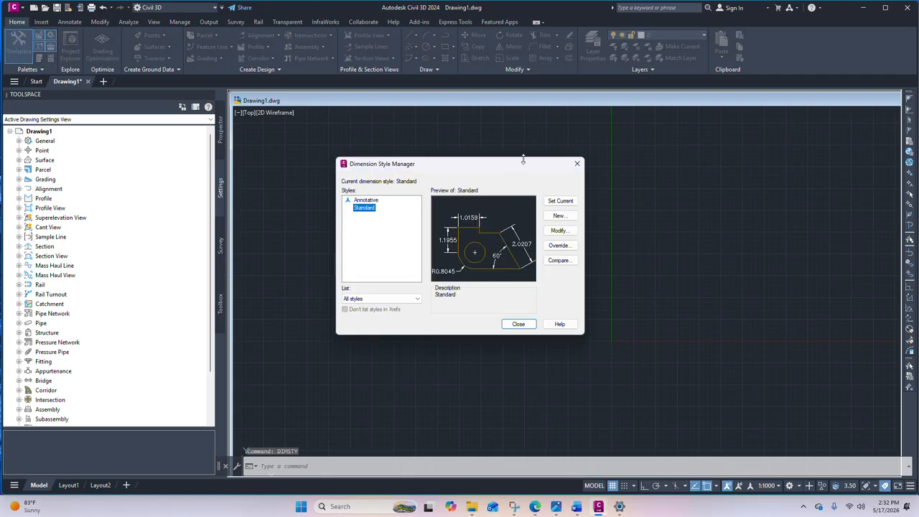
click(366, 200)
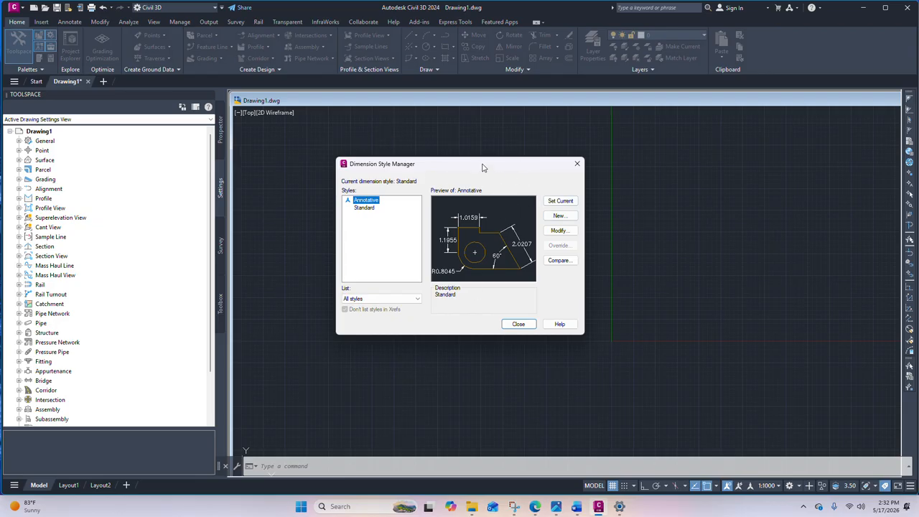
drag(485, 169, 523, 161)
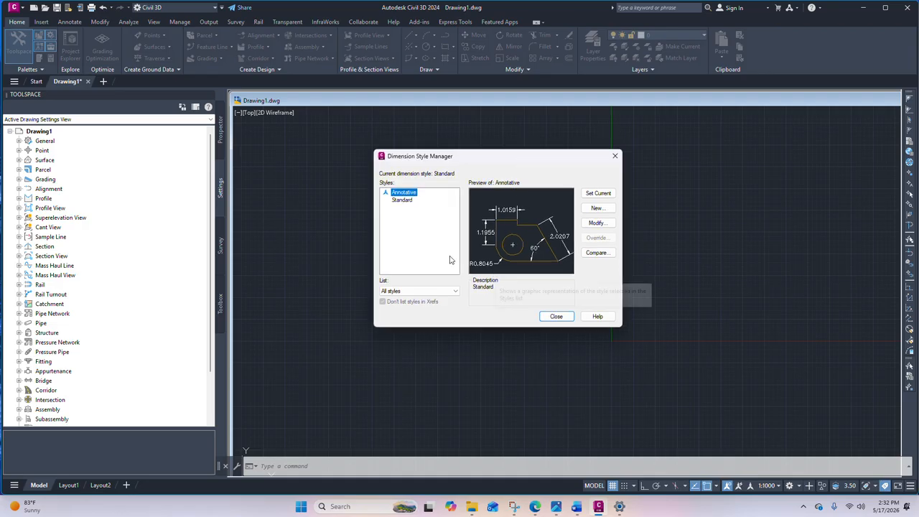
click(402, 192)
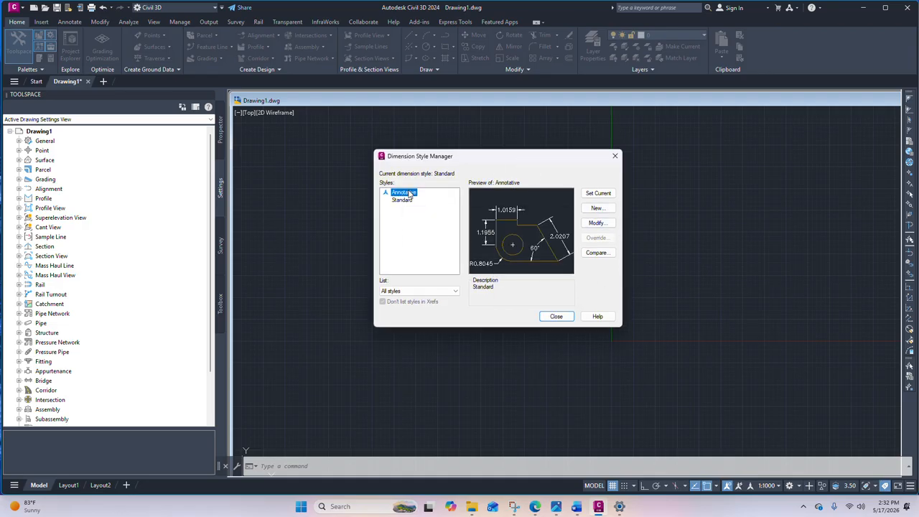
click(595, 224)
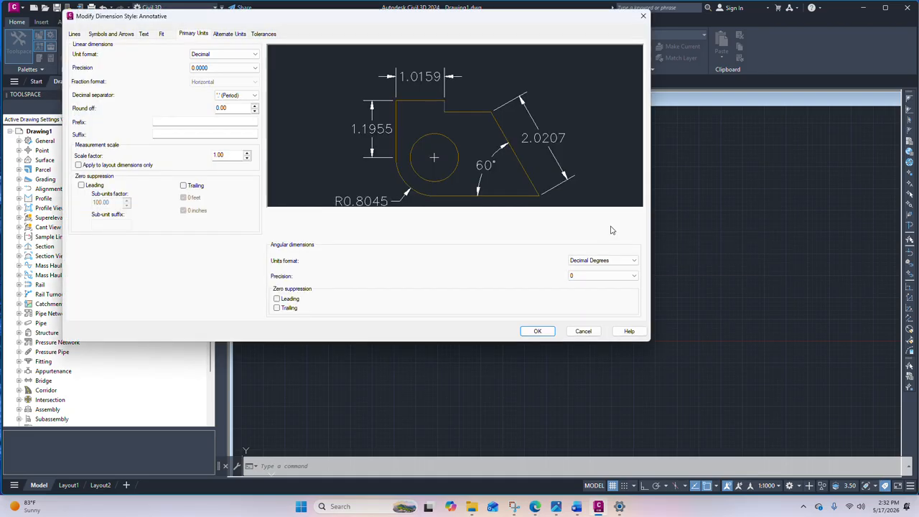
drag(123, 19, 316, 151)
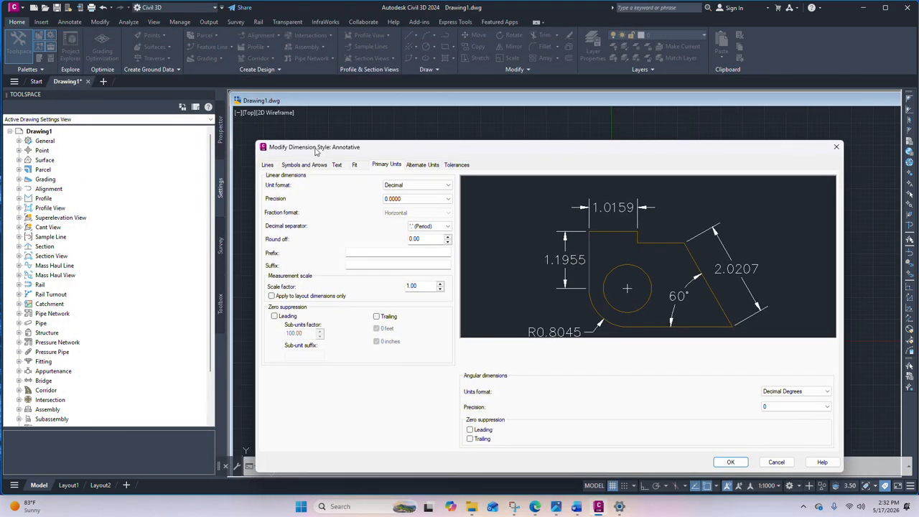
Suppress both dimension lines and both extension lines in the Annotative dimension style
click(268, 166)
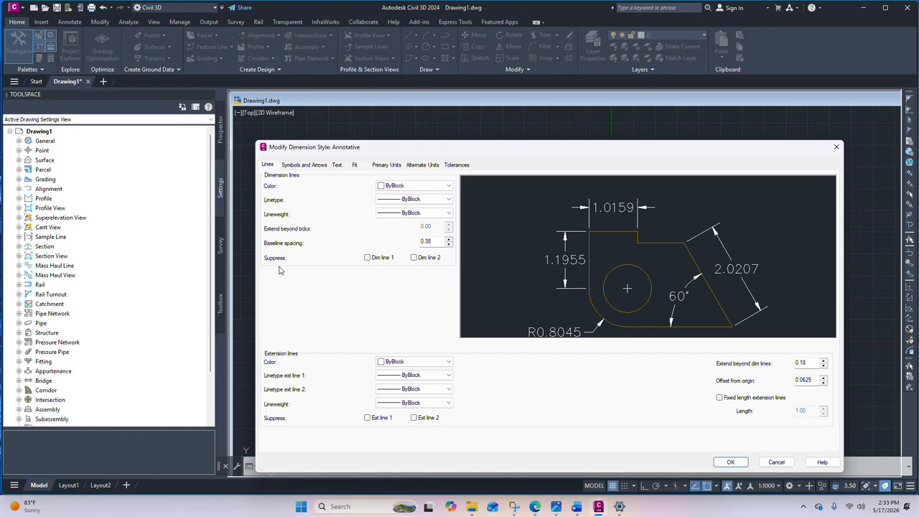
click(371, 259)
click(368, 258)
click(367, 258)
click(415, 258)
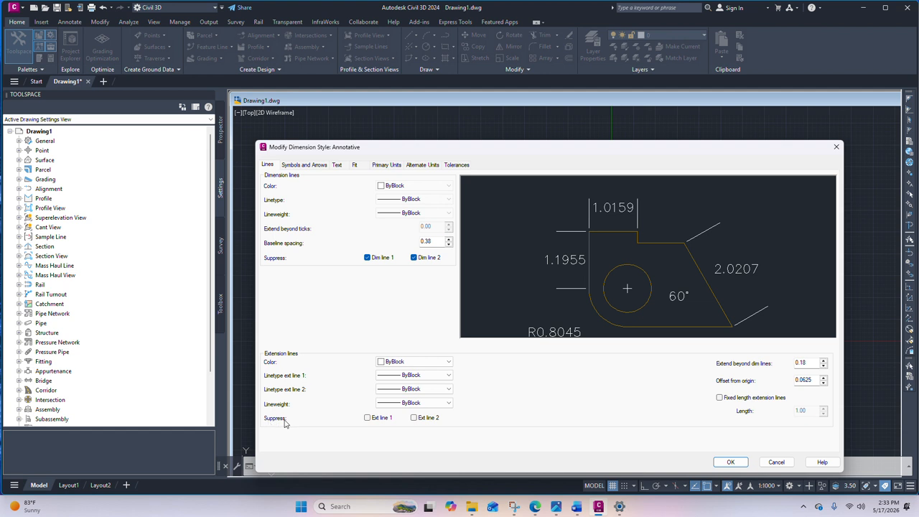
click(368, 419)
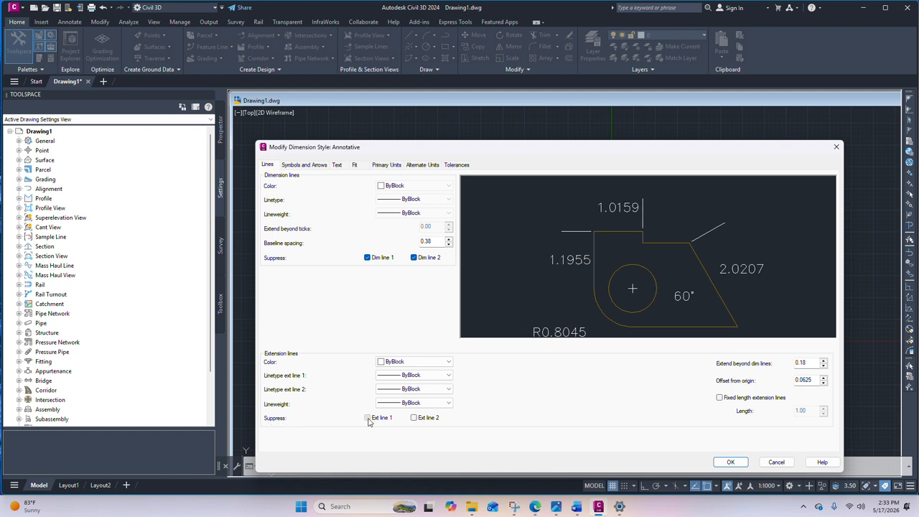
click(415, 418)
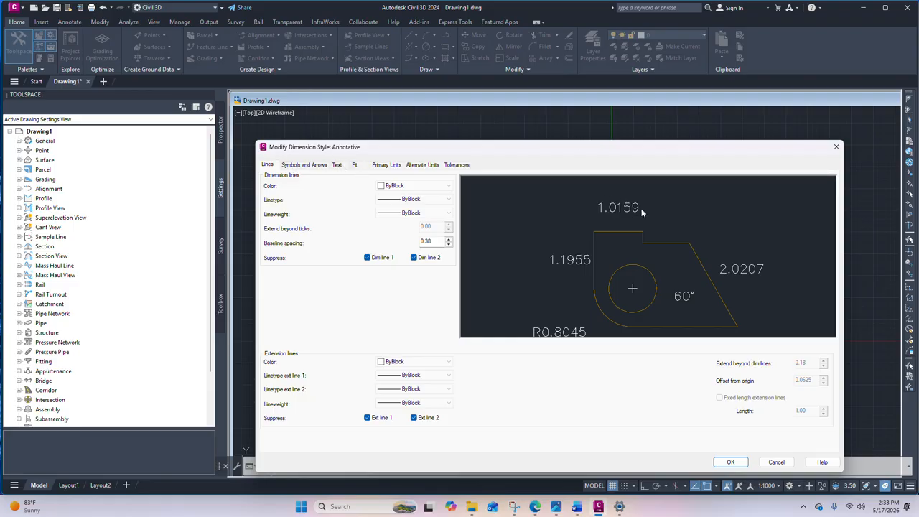
Align the dimension text with the dimension line and set its text height to 3.00 in the Annotative style
click(337, 167)
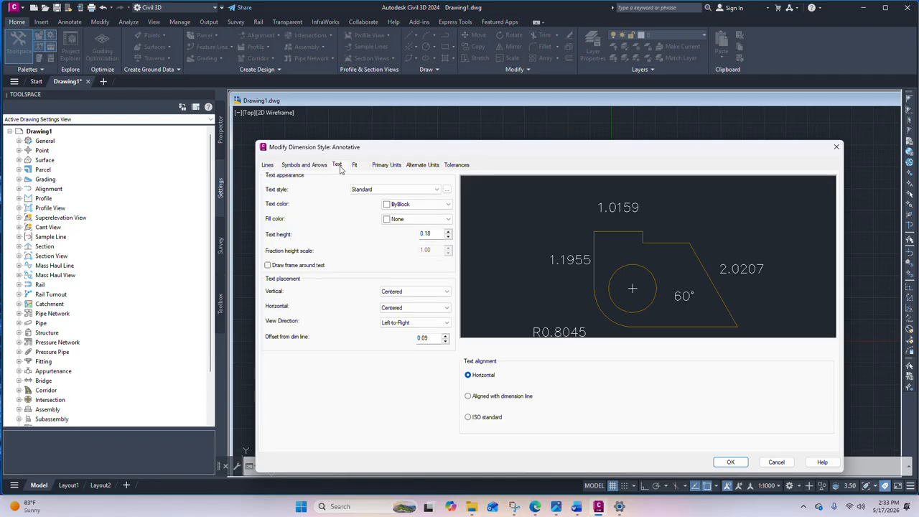
click(484, 401)
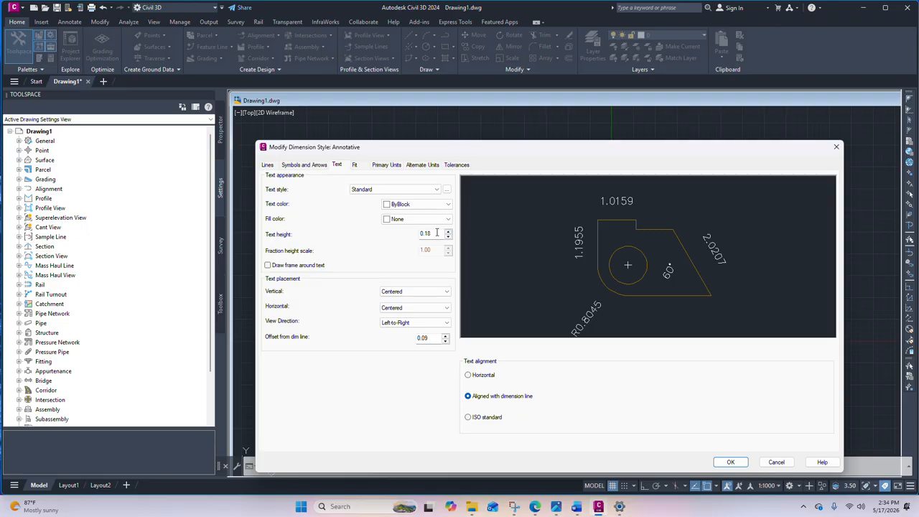
drag(436, 234, 393, 237)
text(3)
drag(429, 234, 401, 244)
click(337, 166)
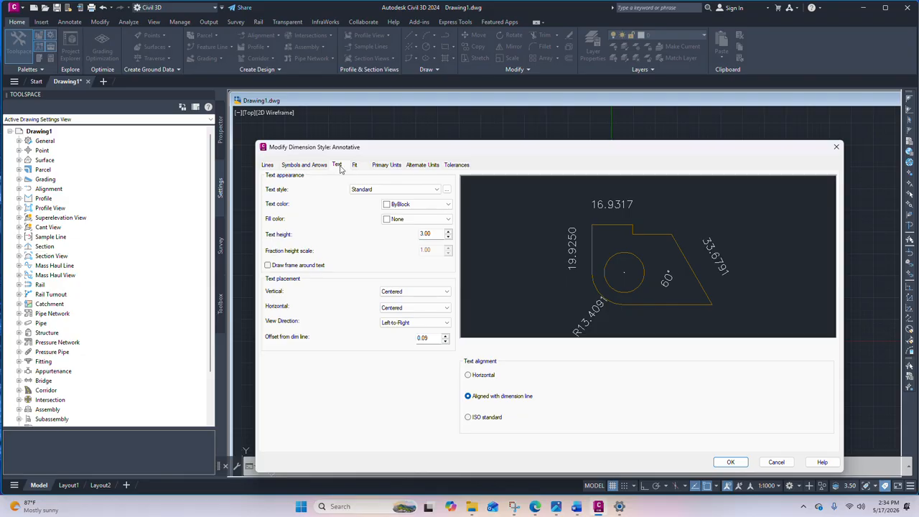
Recheck the line and text settings of the Annotative dimension style, and set its linear dimension precision to 0.00
click(267, 166)
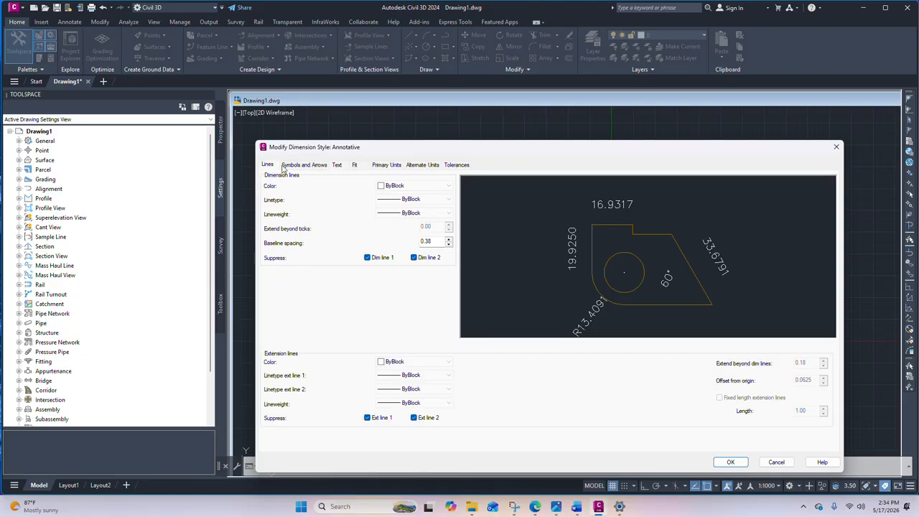
click(337, 166)
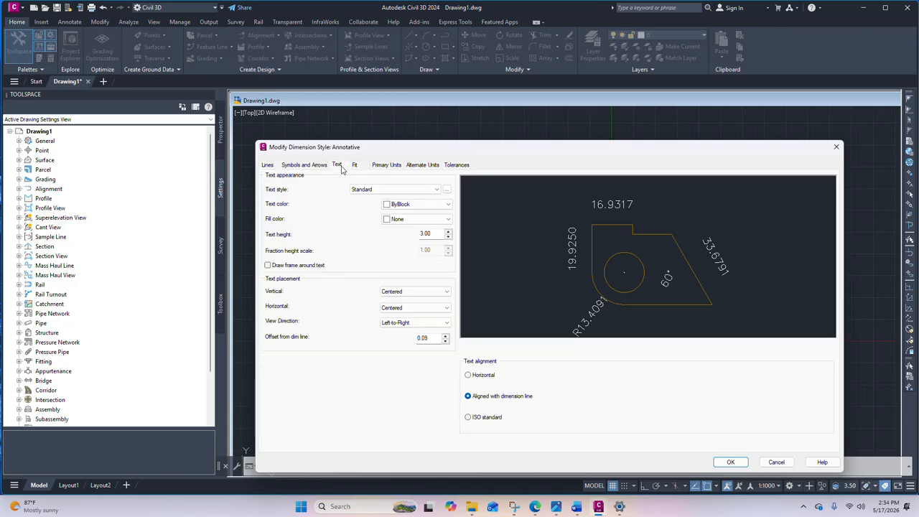
click(389, 165)
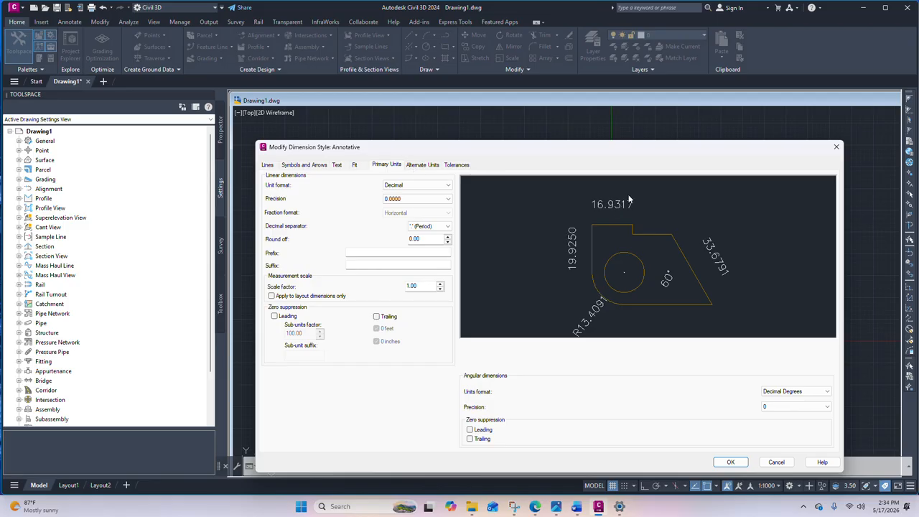
click(410, 198)
click(407, 220)
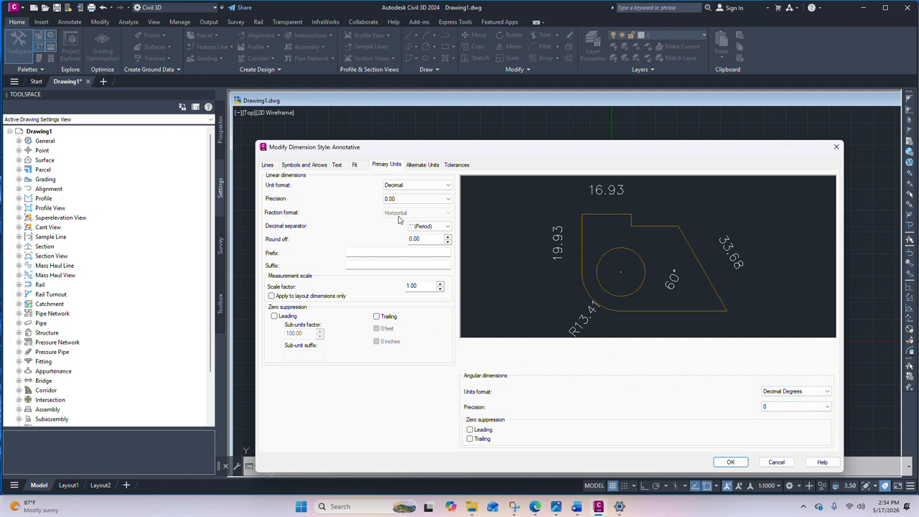
Set the angular units format to Degrees Minutes Seconds, apply the Annotative style changes and close the Dimension Style Manager
click(824, 391)
click(807, 407)
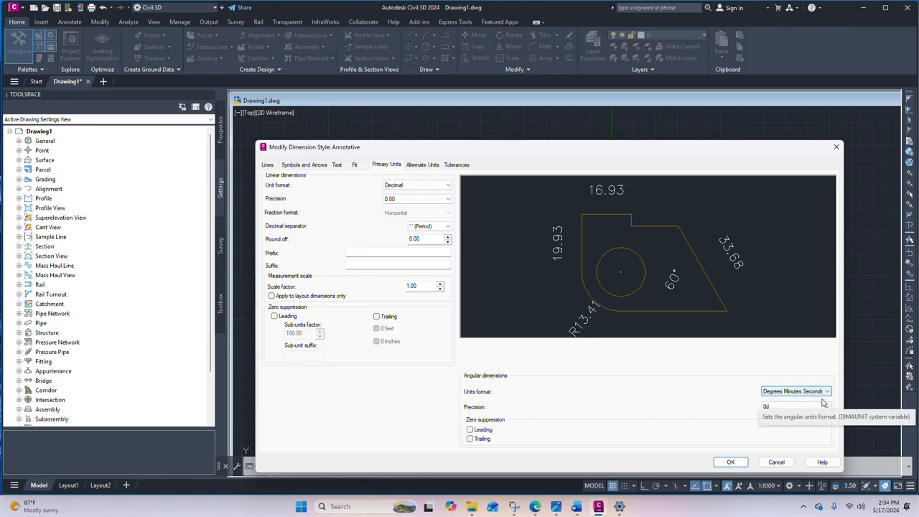
click(730, 462)
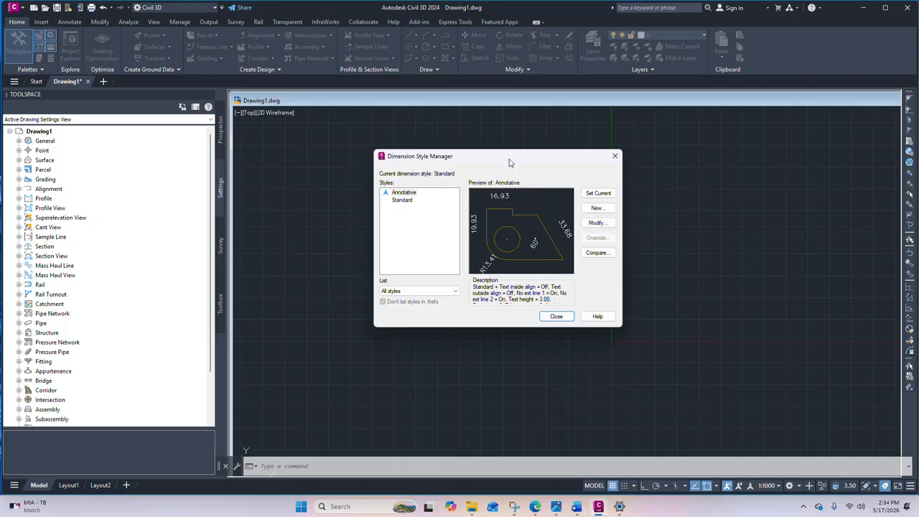
mouse_move(510, 162)
mouse_down()
mouse_move(481, 155)
mouse_move(529, 157)
mouse_move(520, 168)
mouse_up()
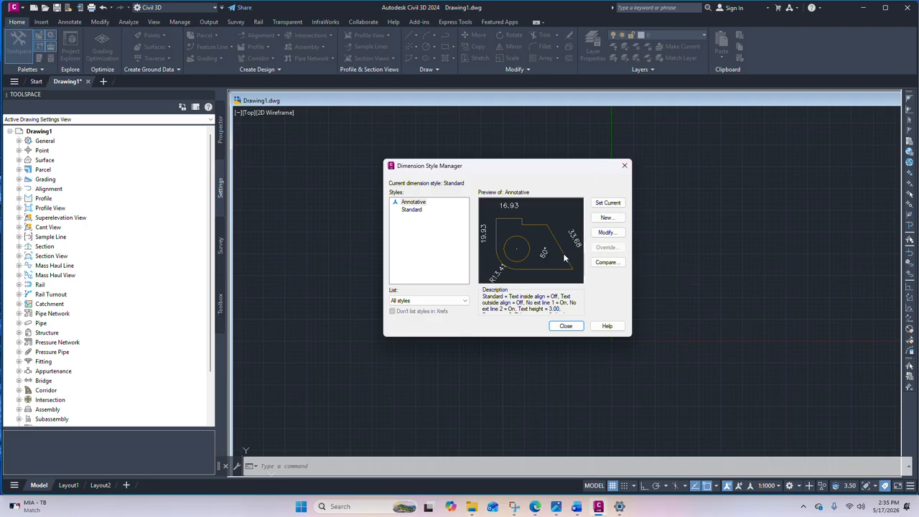
click(567, 325)
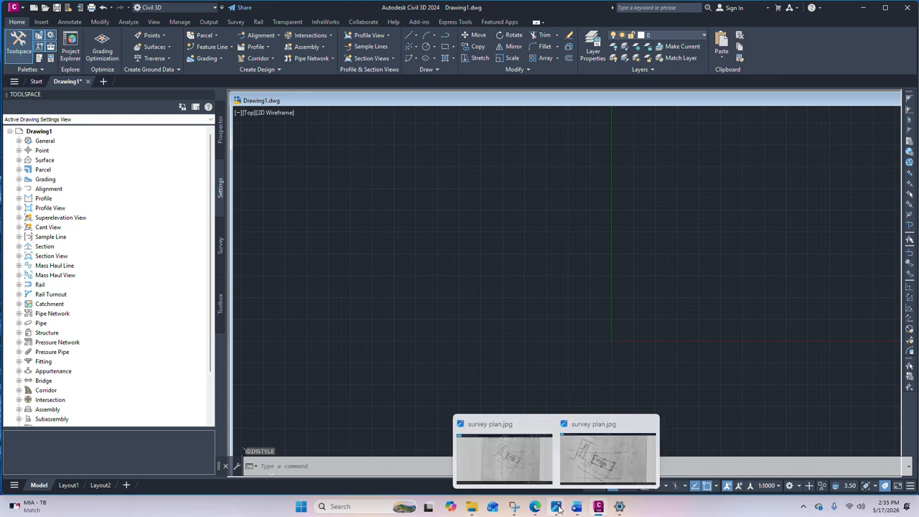
Examine the distances and bearings along the boundary lines of Parcel No 80 in survey plan.jpg, and return to Civil 3D
mouse_move(575, 509)
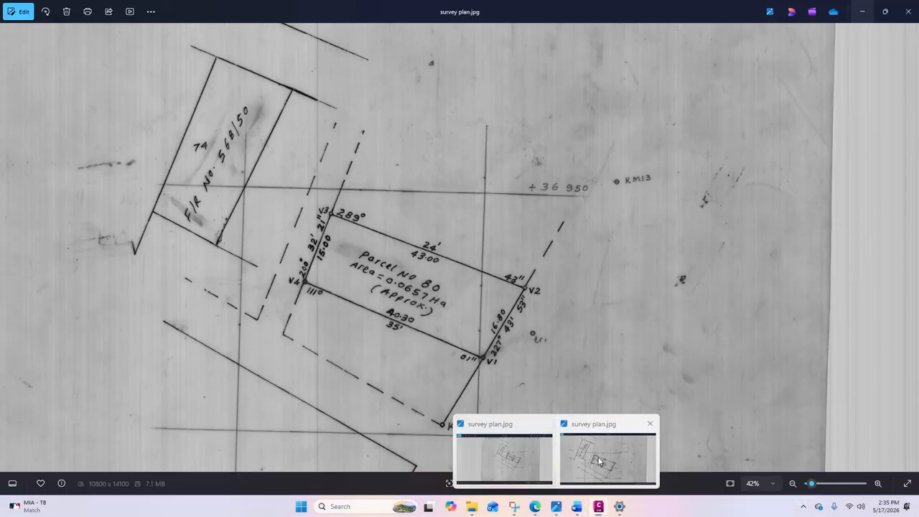
click(595, 464)
scroll(459, 197, up, 2)
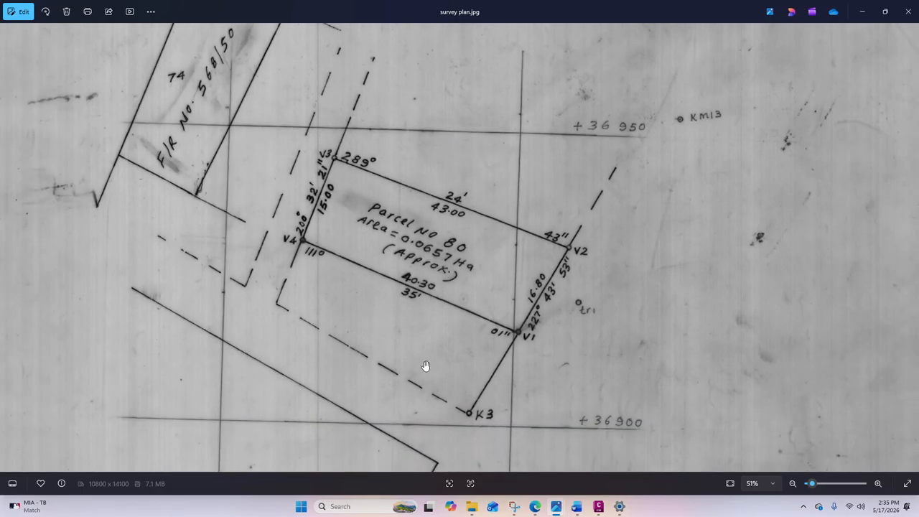
scroll(388, 305, up, 2)
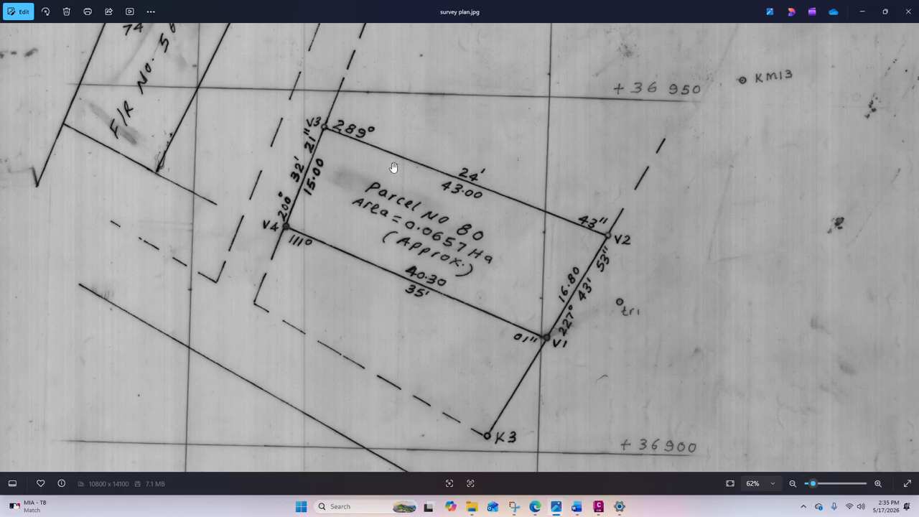
drag(416, 164, 404, 191)
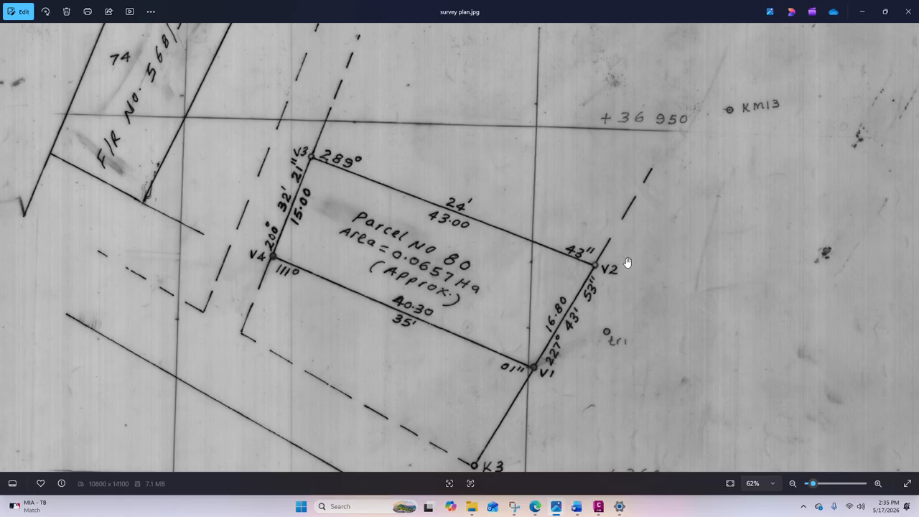
scroll(485, 207, down, 1)
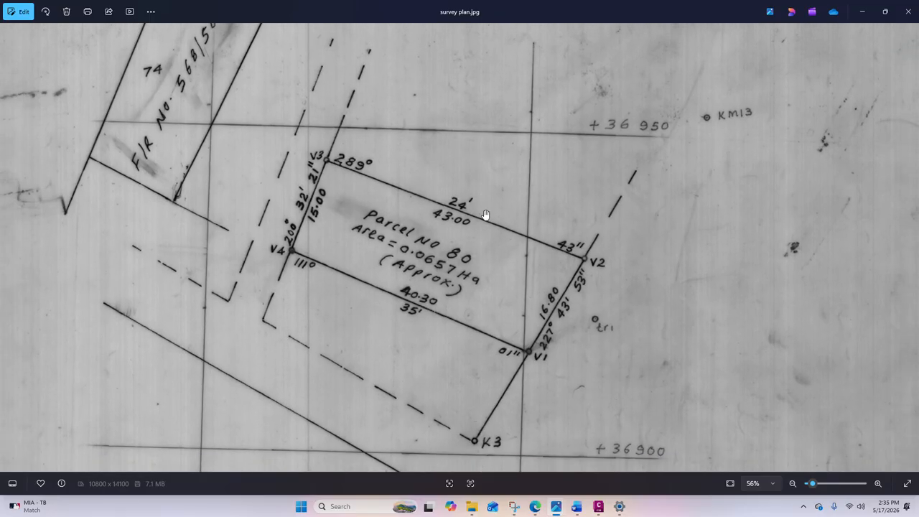
scroll(481, 273, down, 1)
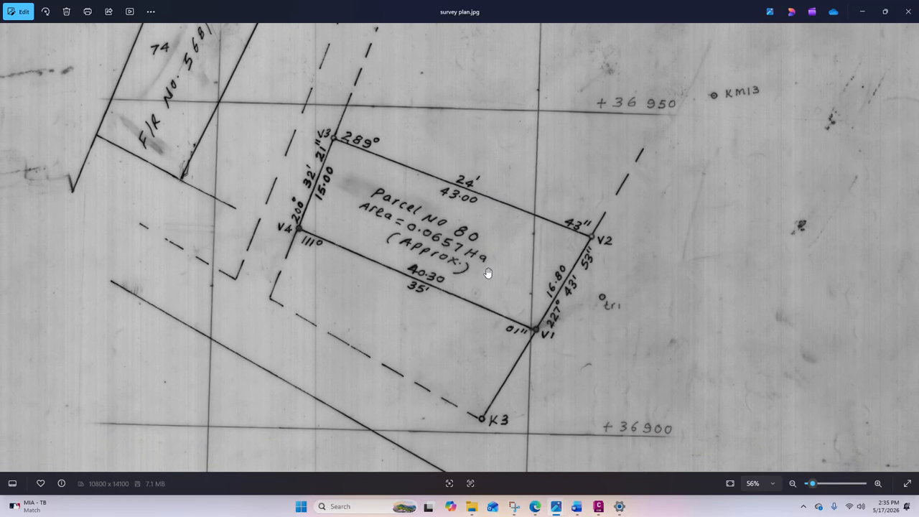
drag(555, 237, 516, 260)
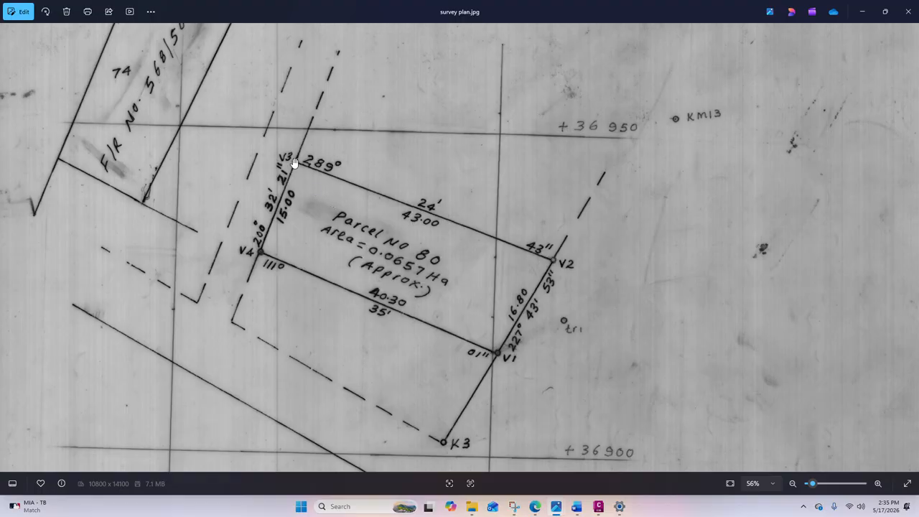
scroll(544, 248, up, 3)
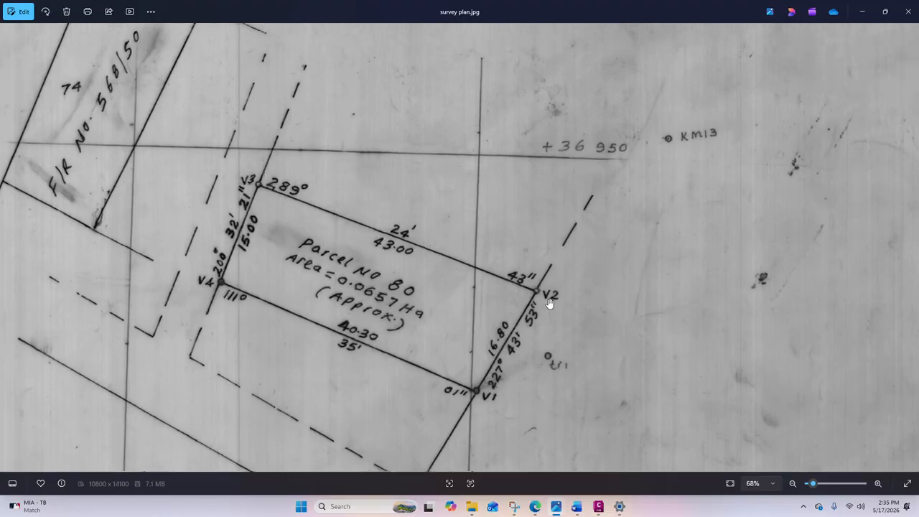
click(865, 12)
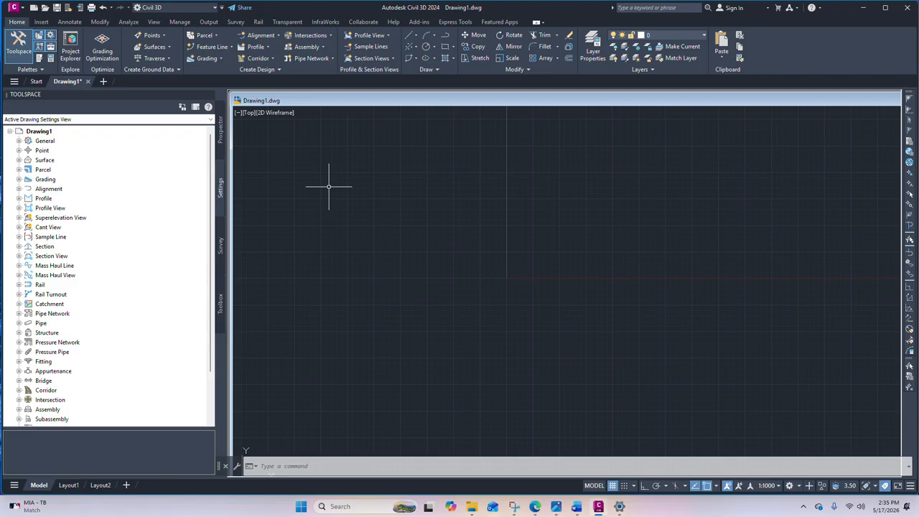
Review the length, angle and insertion scale settings with the UNITS command and accept them
text(u)
key(Return)
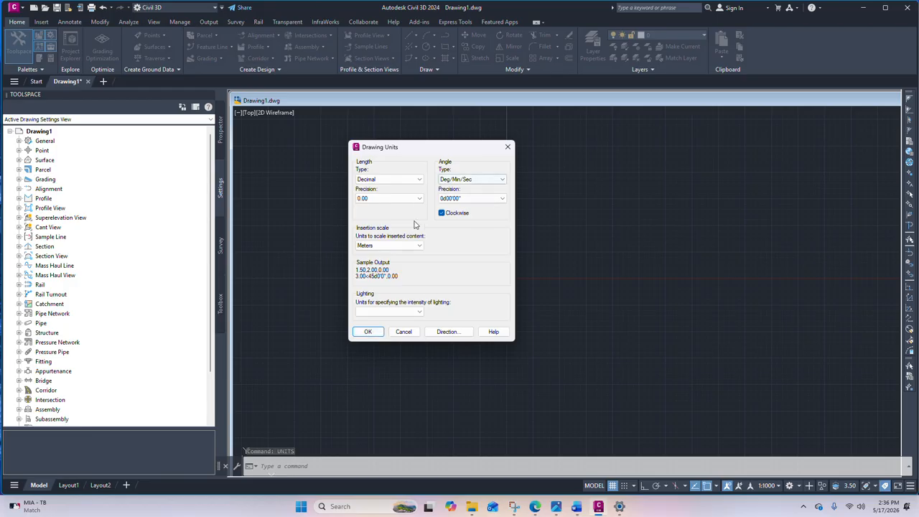
click(368, 332)
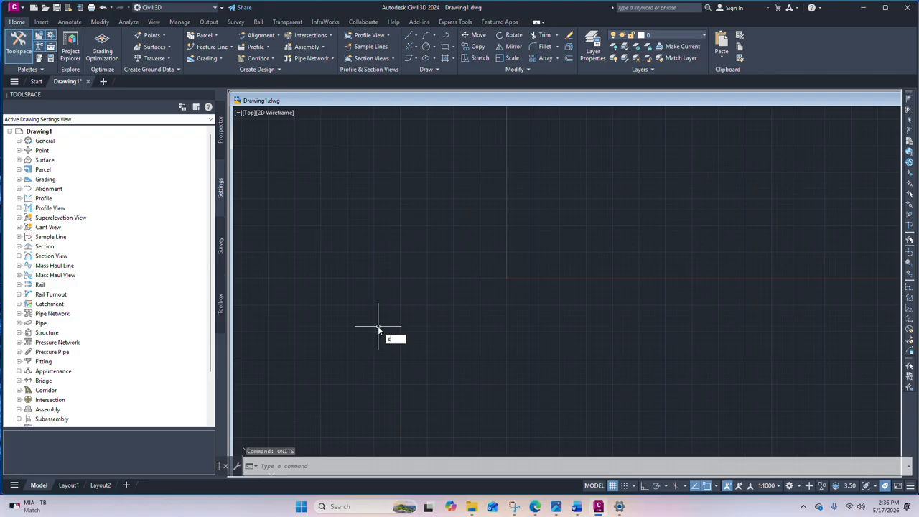
Set the Annotative text style as current with the STYLE command and close the text style settings
text(STyl)
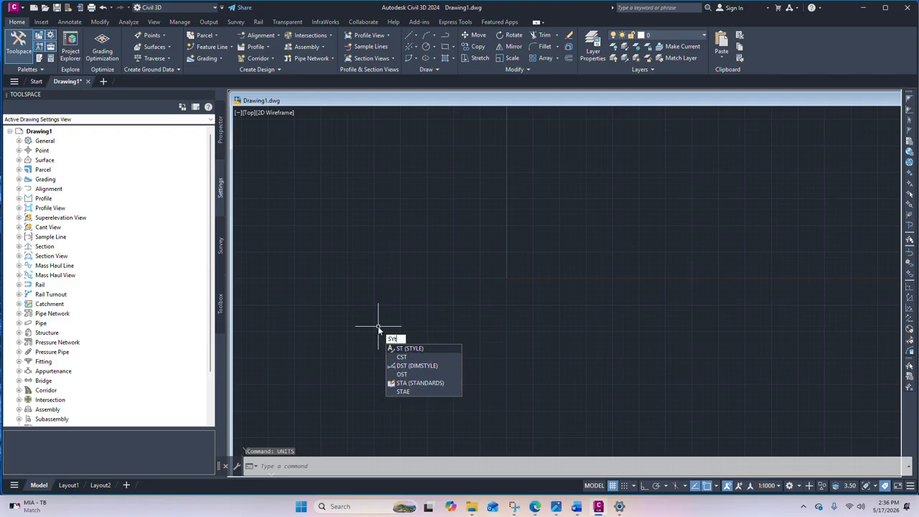
text(e)
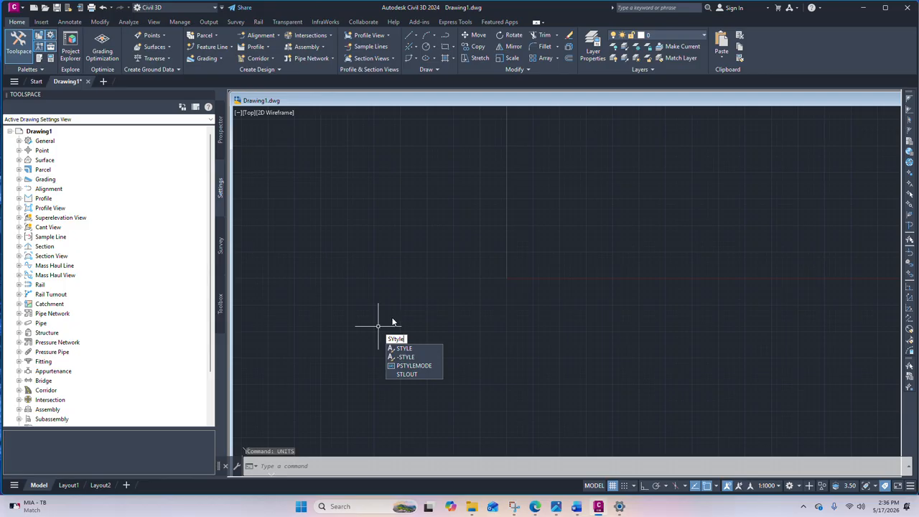
click(407, 349)
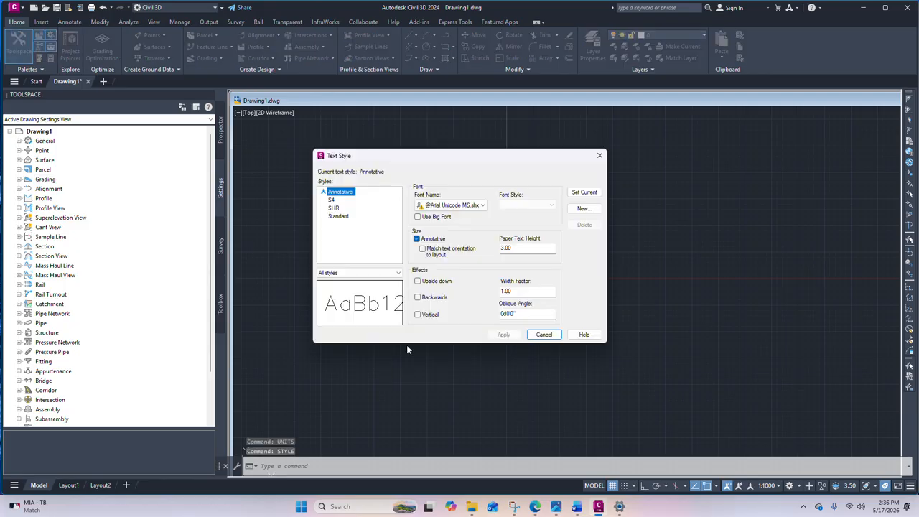
click(348, 195)
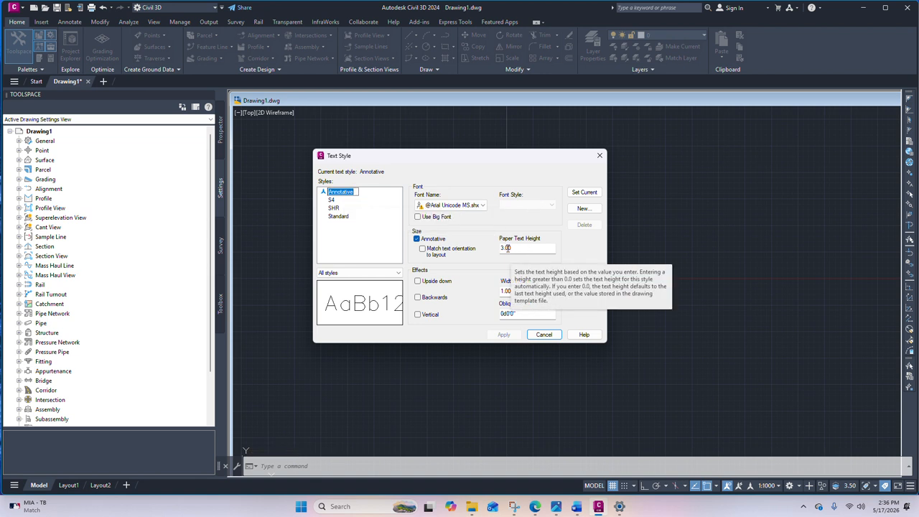
click(575, 194)
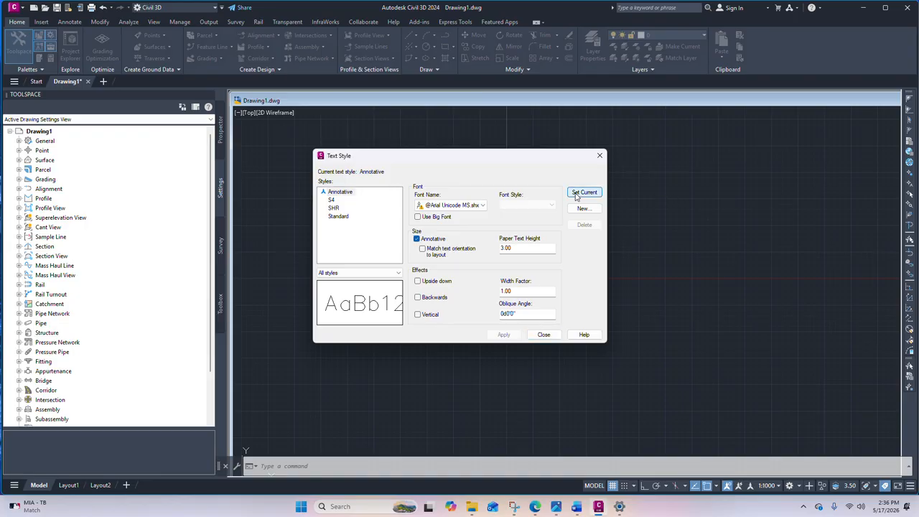
click(544, 335)
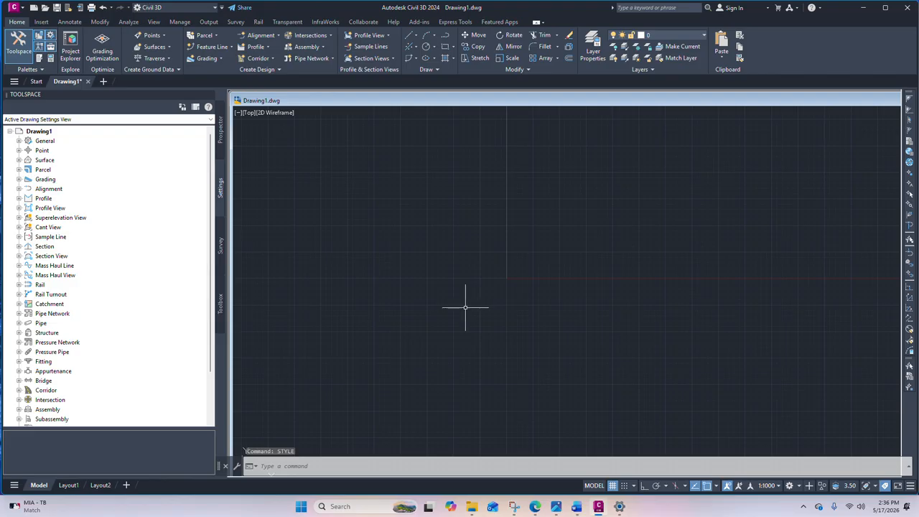
Make the Annotative dimension style current with DIMSTYLE and open it for modification
text(DIM)
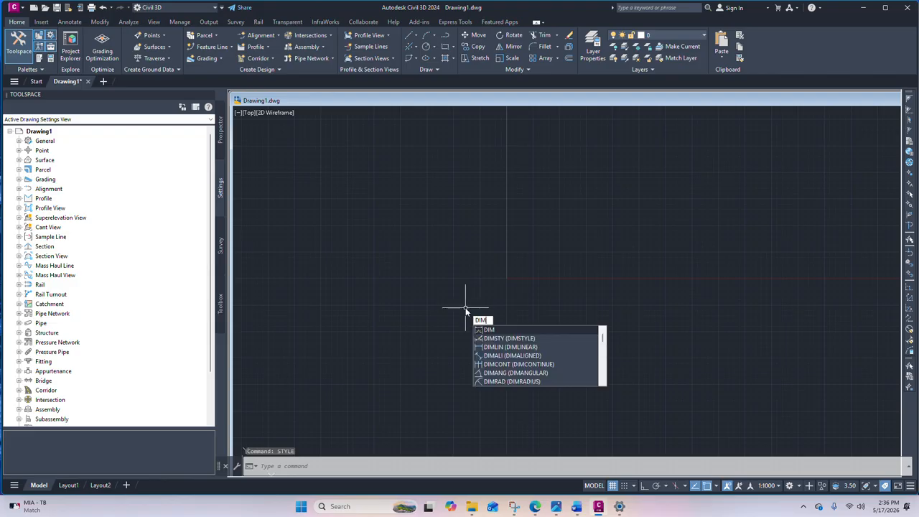
click(494, 338)
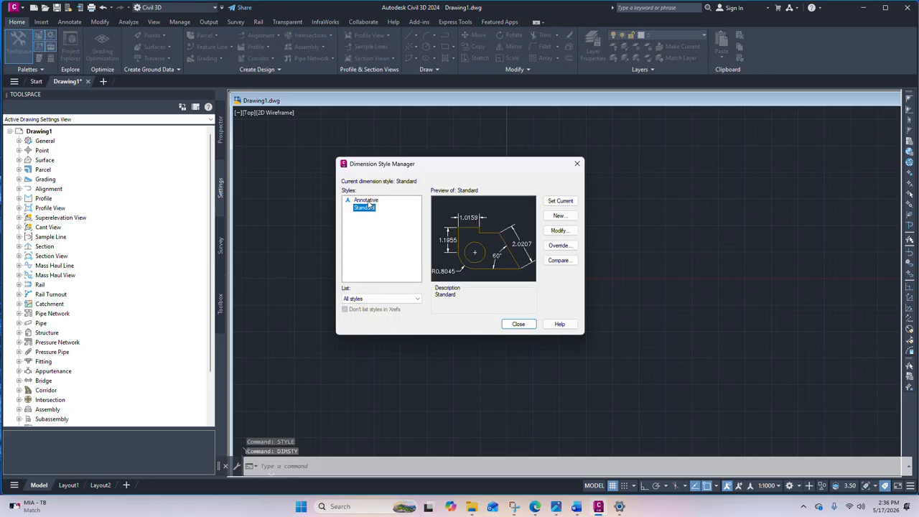
click(366, 201)
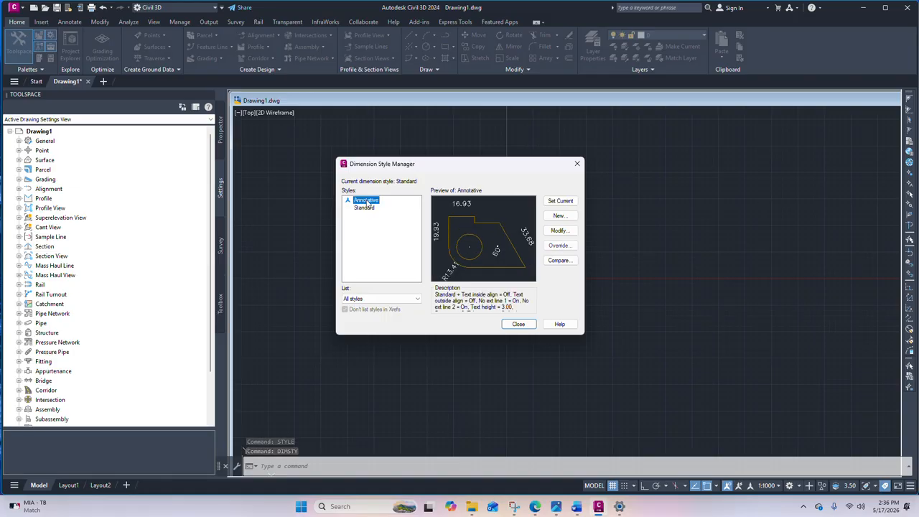
double_click(367, 201)
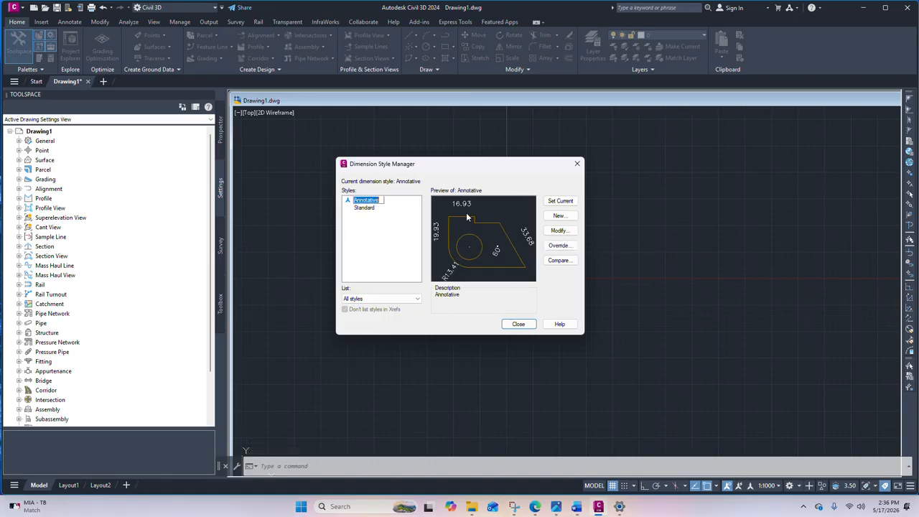
click(559, 232)
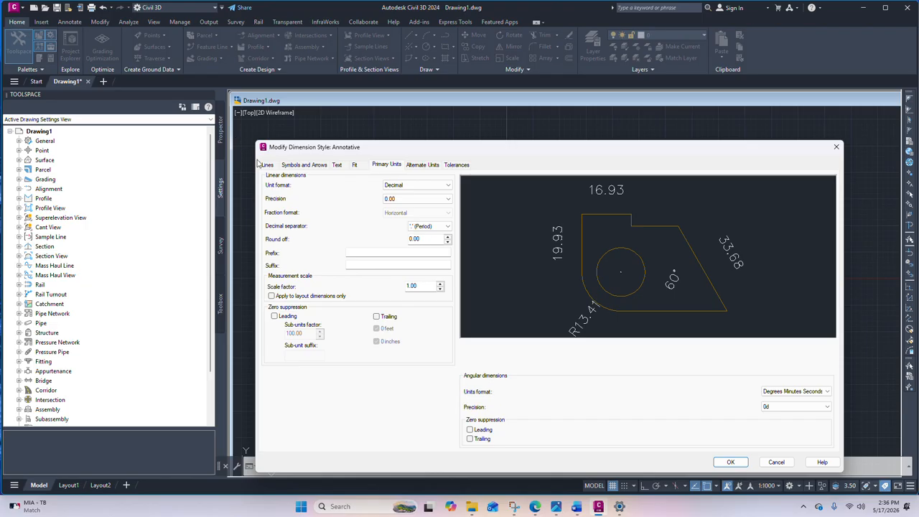
Review the line suppression, text alignment and primary units of the Annotative style, including the decimal separator options
click(270, 166)
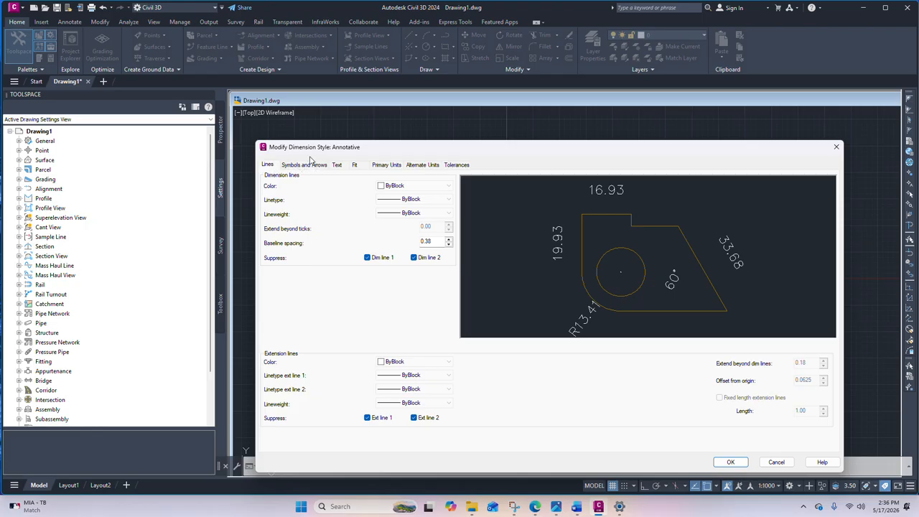
click(336, 165)
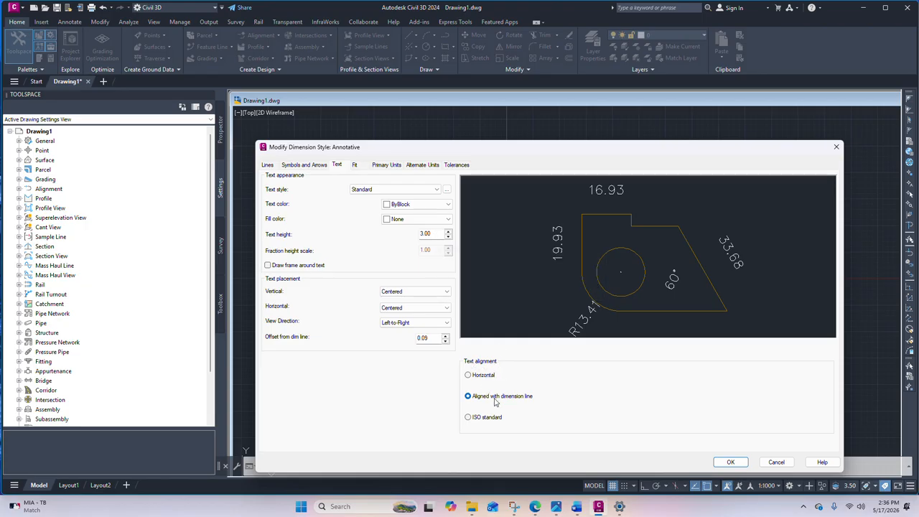
click(387, 166)
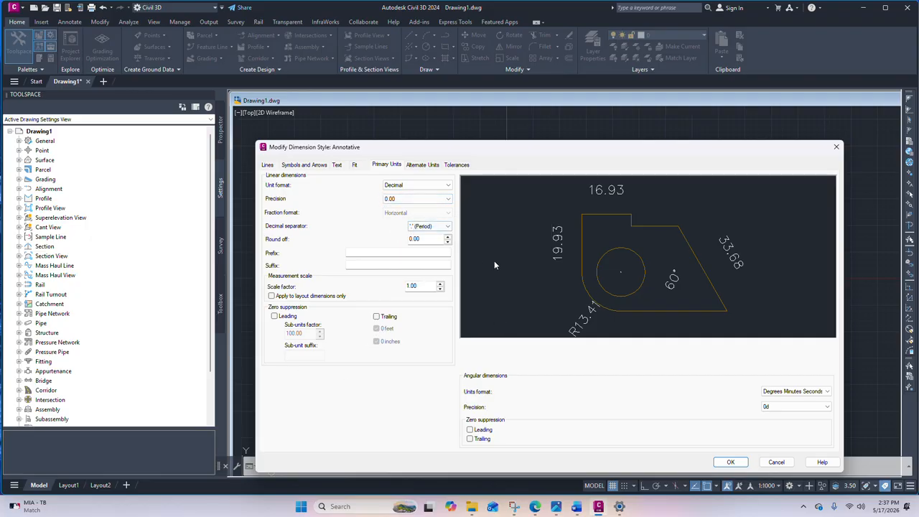
click(433, 228)
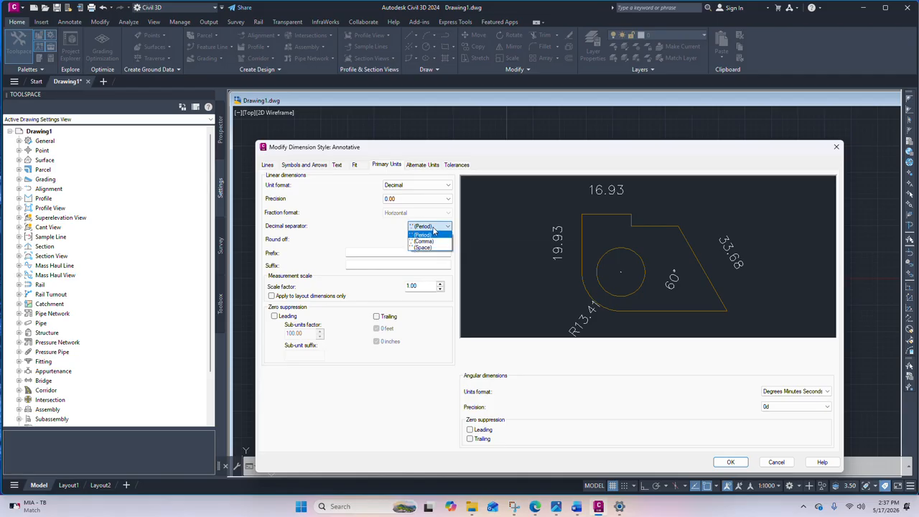
click(433, 228)
click(433, 228)
click(433, 229)
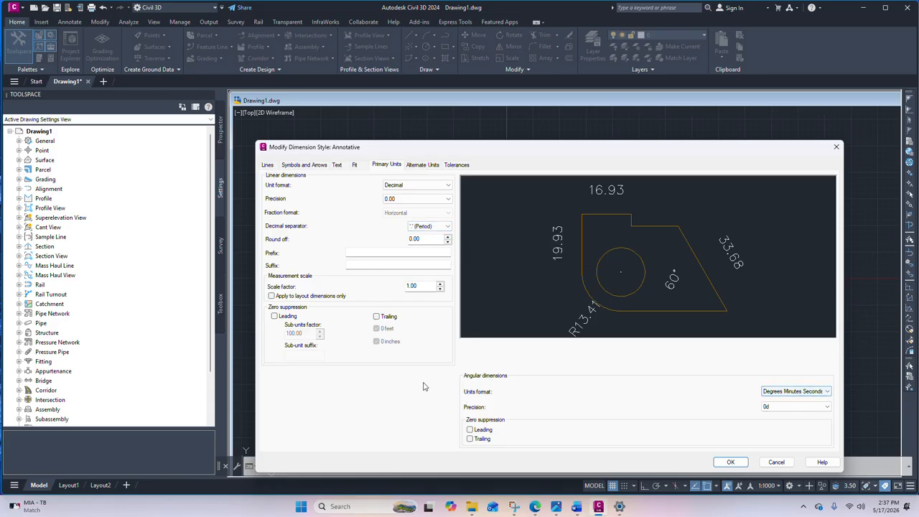
Set the Annotative style's angular dimension precision to 0d00'00", accept the changes and close the dimension style settings
click(777, 407)
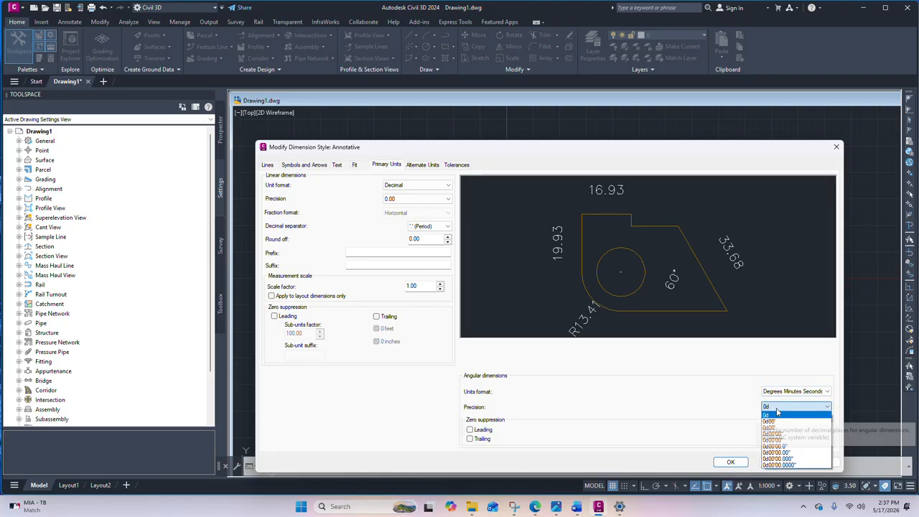
click(777, 413)
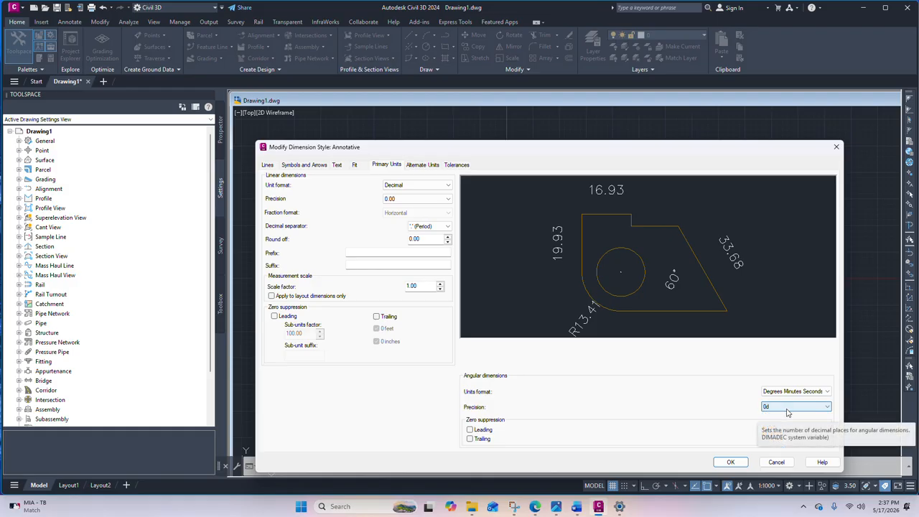
click(787, 410)
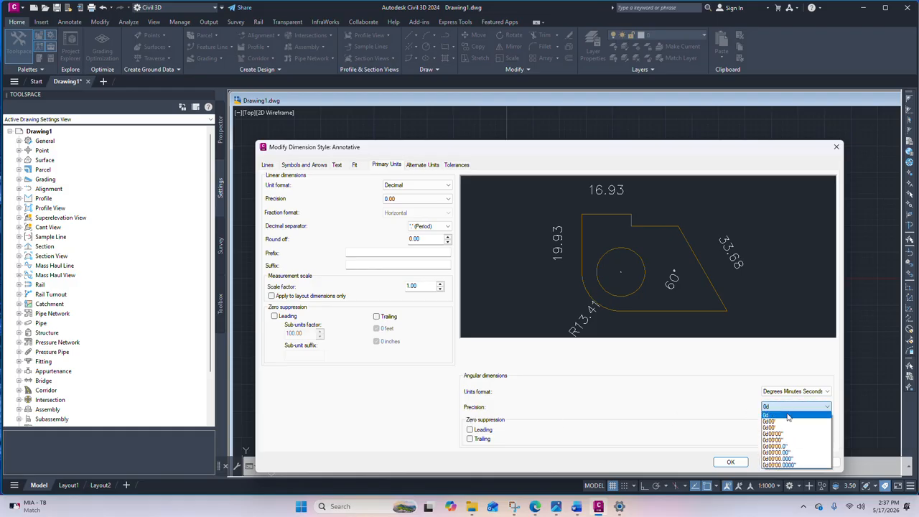
click(788, 435)
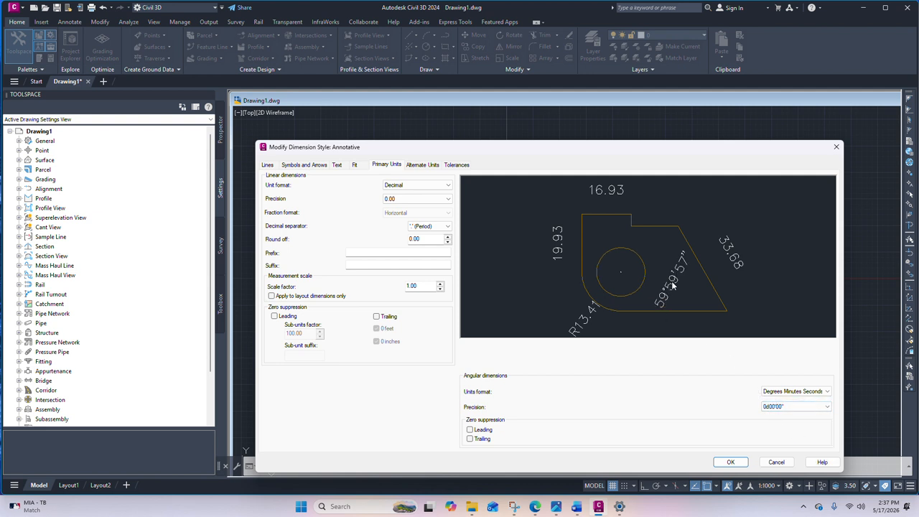
click(730, 462)
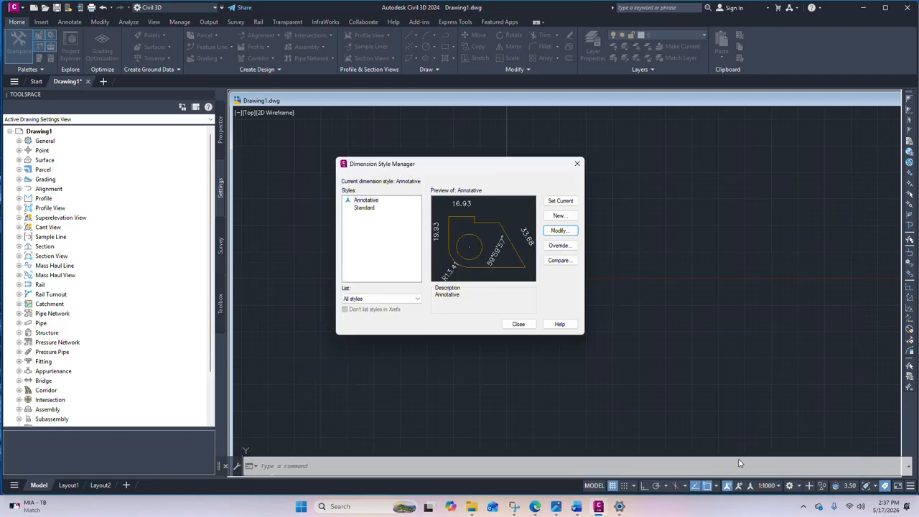
click(518, 324)
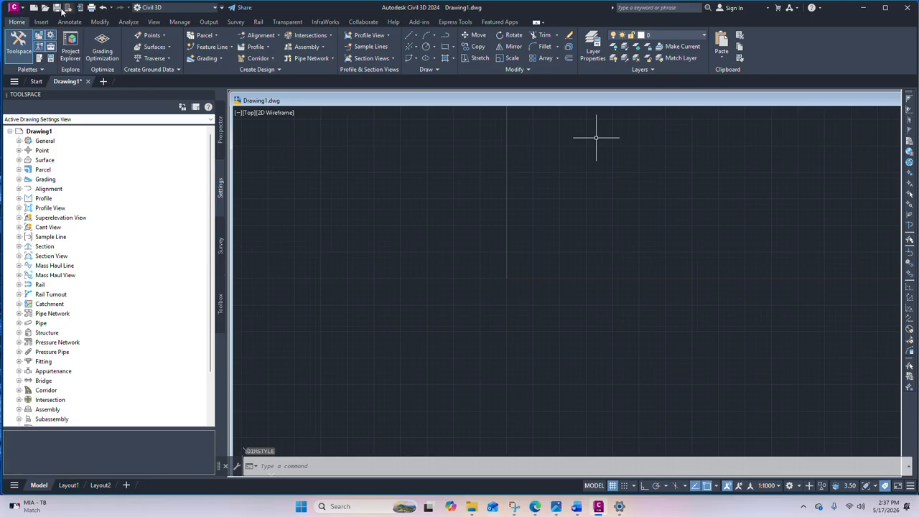
Save the drawing to the Desktop under the name tutorial as an AutoCAD 2018 Drawing
click(13, 8)
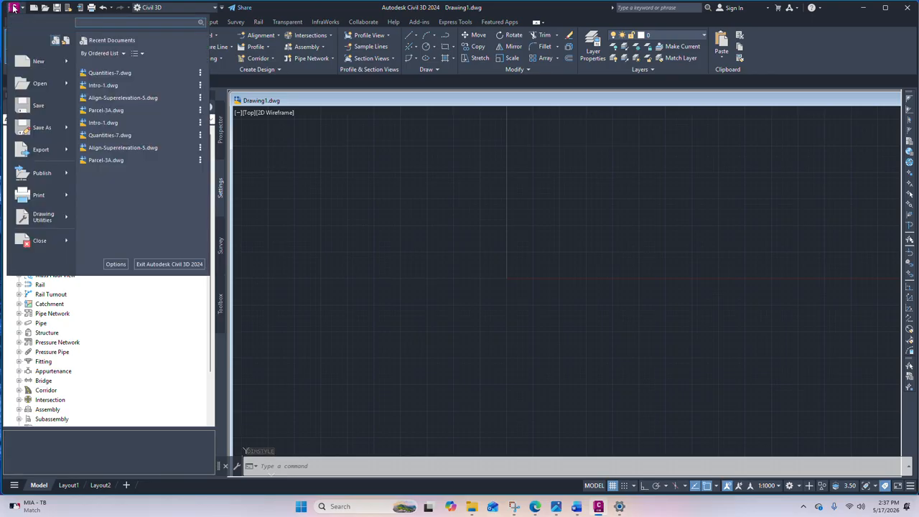
click(13, 8)
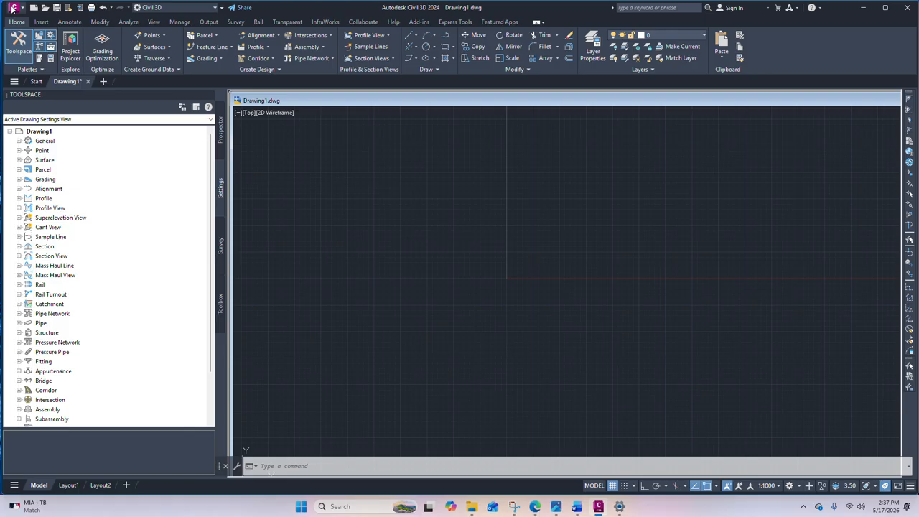
click(13, 7)
click(46, 126)
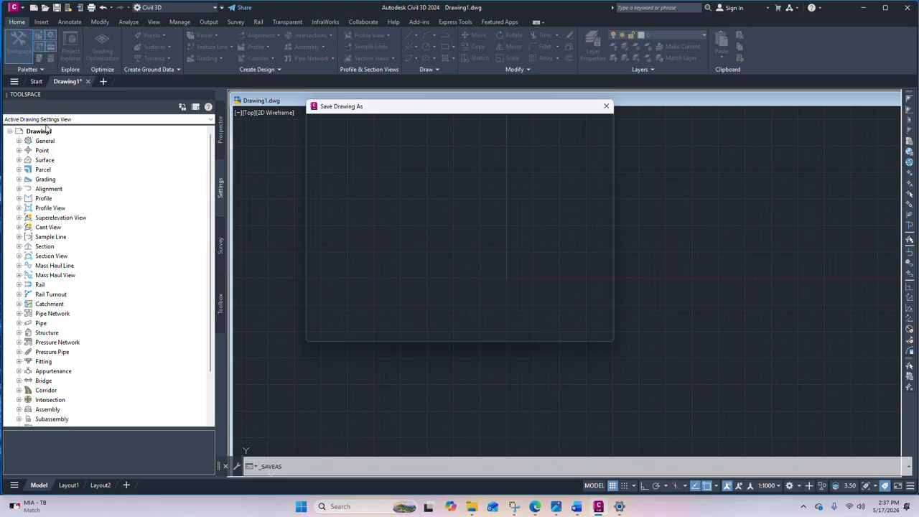
click(339, 203)
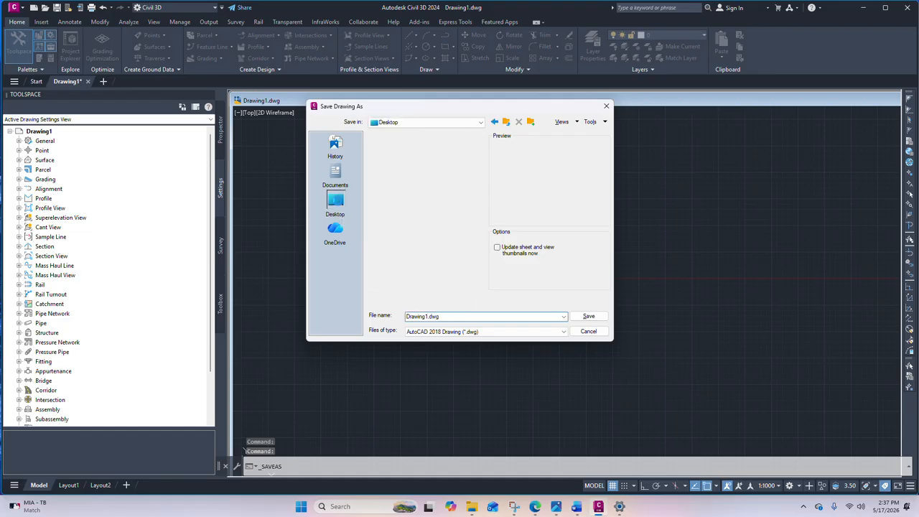
double_click(442, 317)
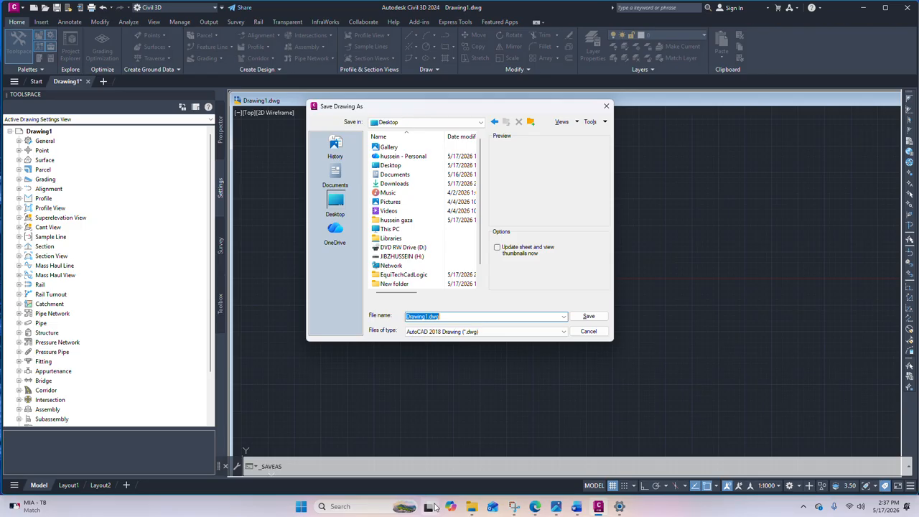
text(tutorial)
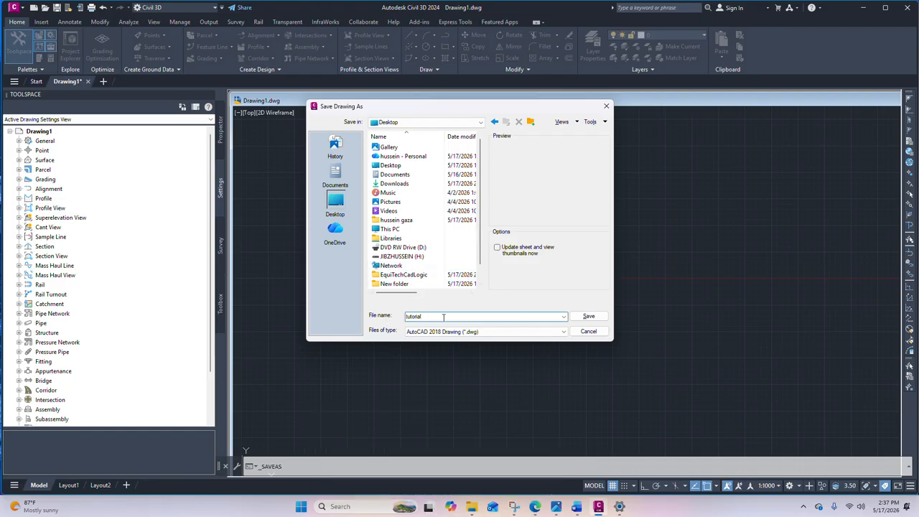
click(586, 317)
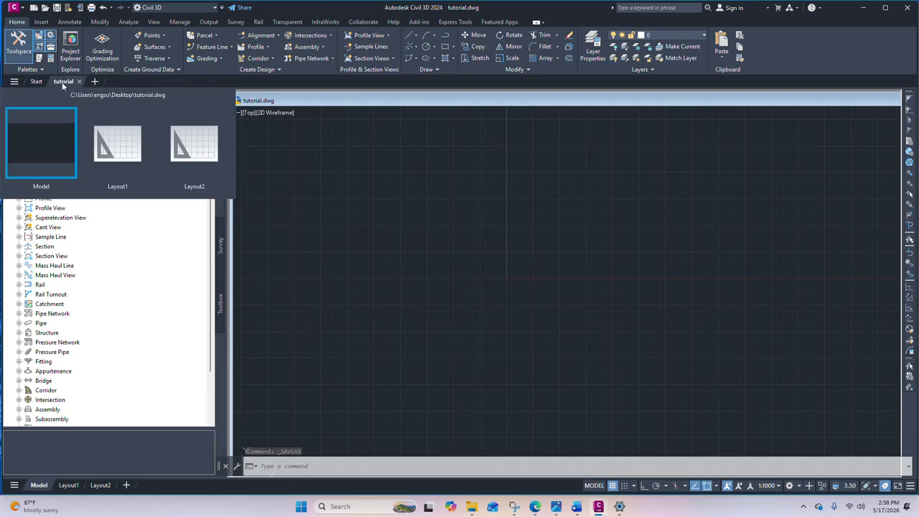
mouse_move(63, 83)
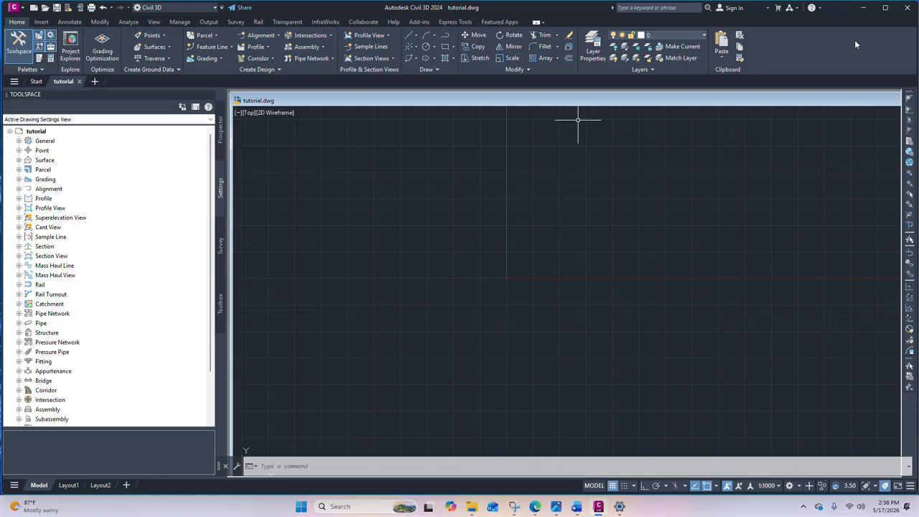
Move the tutorial drawing file to an empty area of the Windows desktop and return to Civil 3D
click(865, 9)
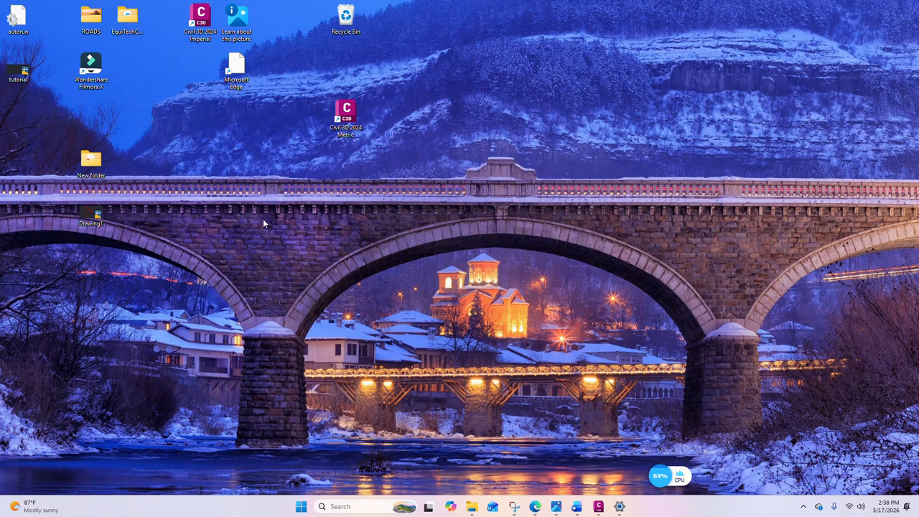
drag(21, 73, 493, 74)
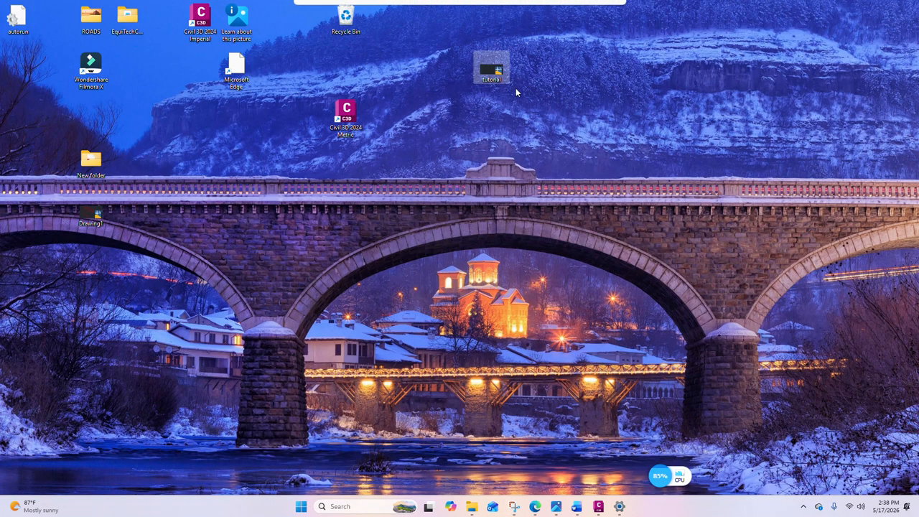
mouse_move(597, 509)
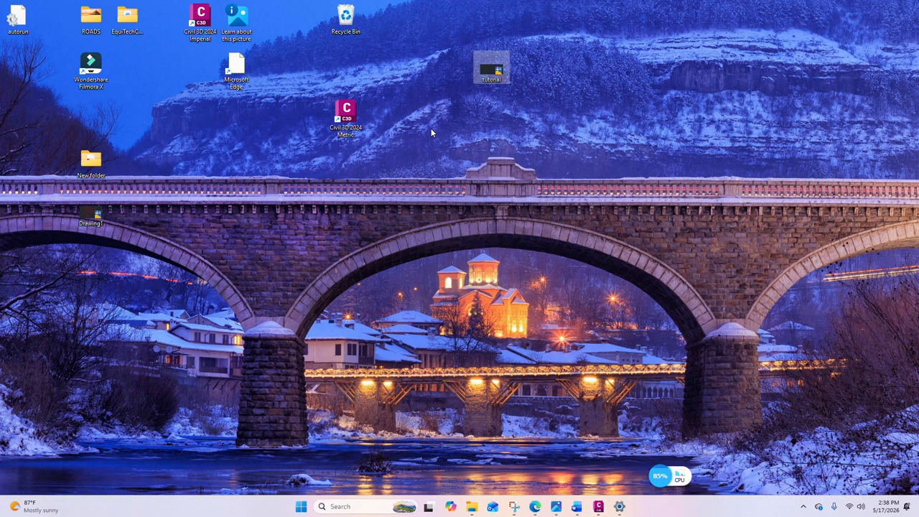
click(598, 507)
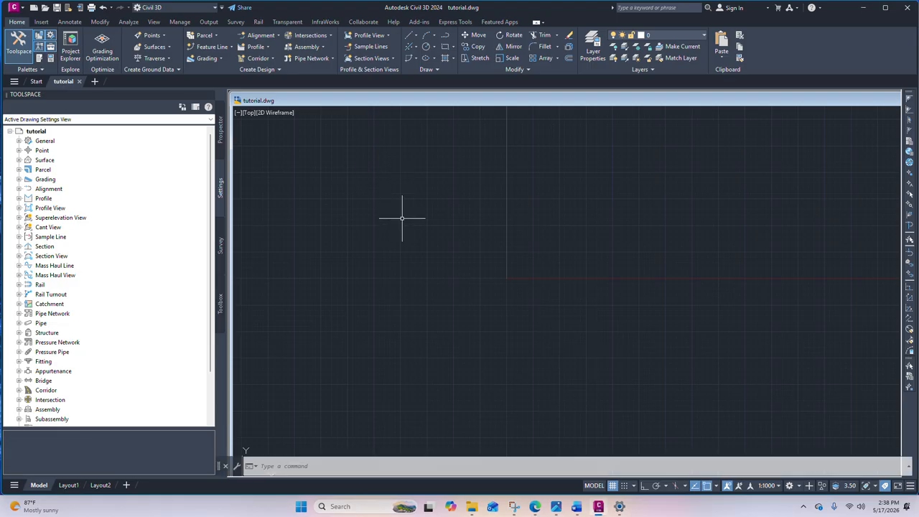
scroll(441, 308, down, 4)
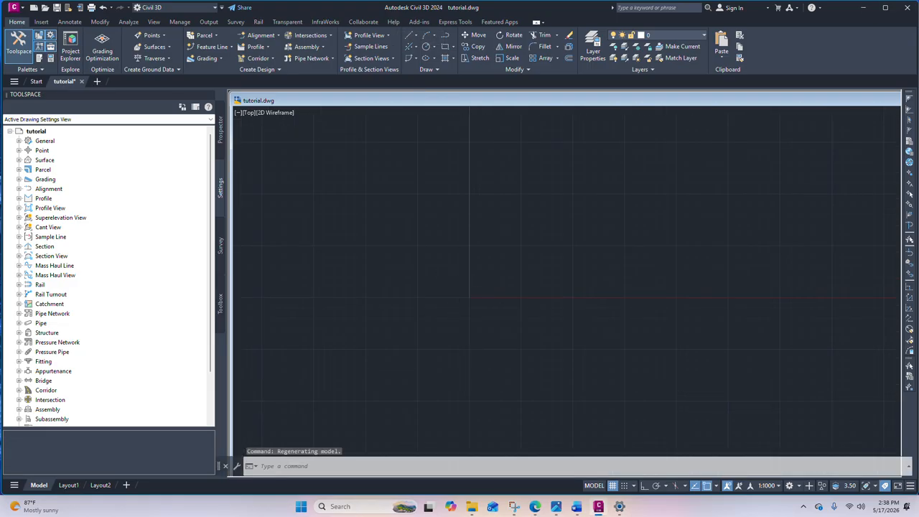
scroll(462, 267, up, 4)
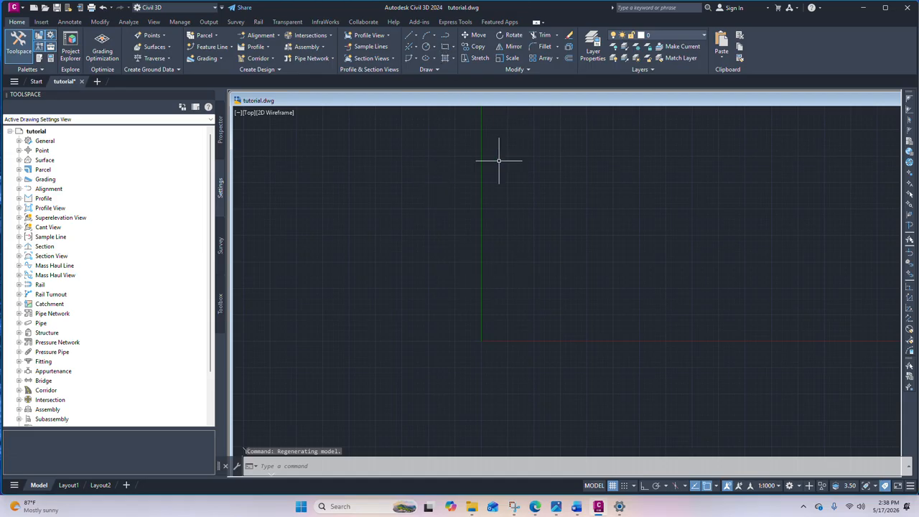